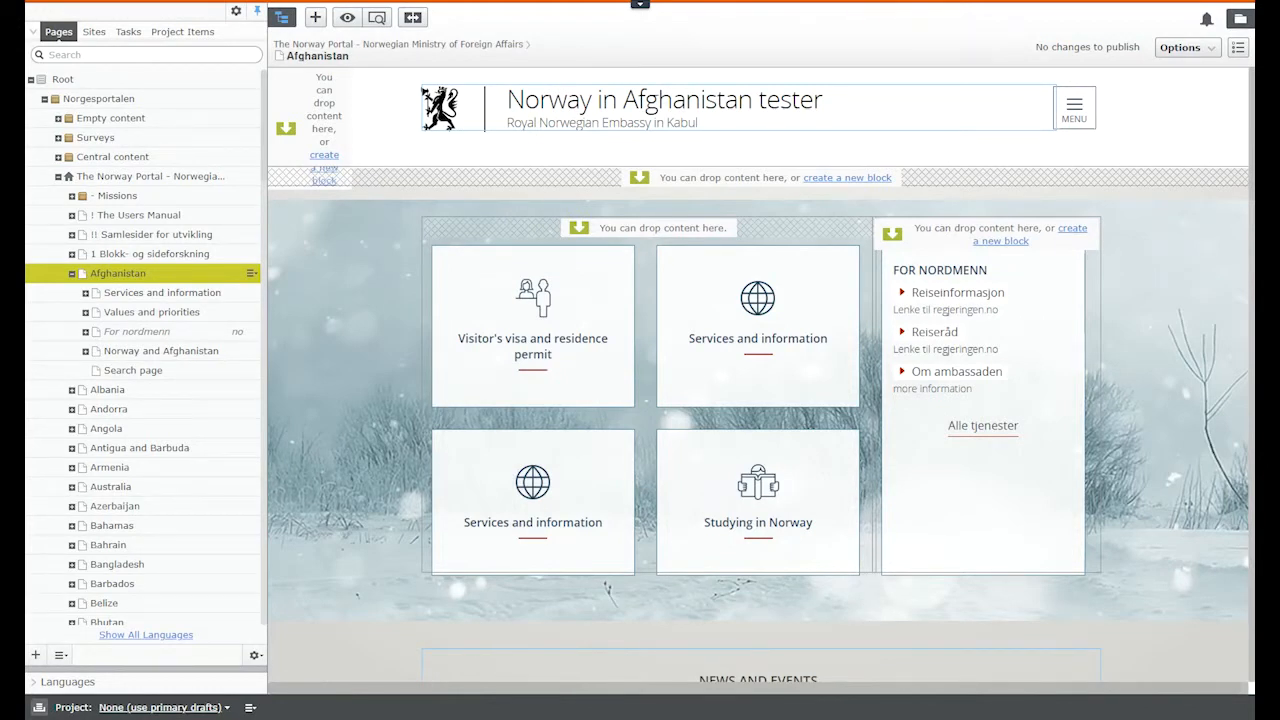
Step: Expand Norway and Afghanistan in the Pages tree to list its child pages
left_click(88, 350)
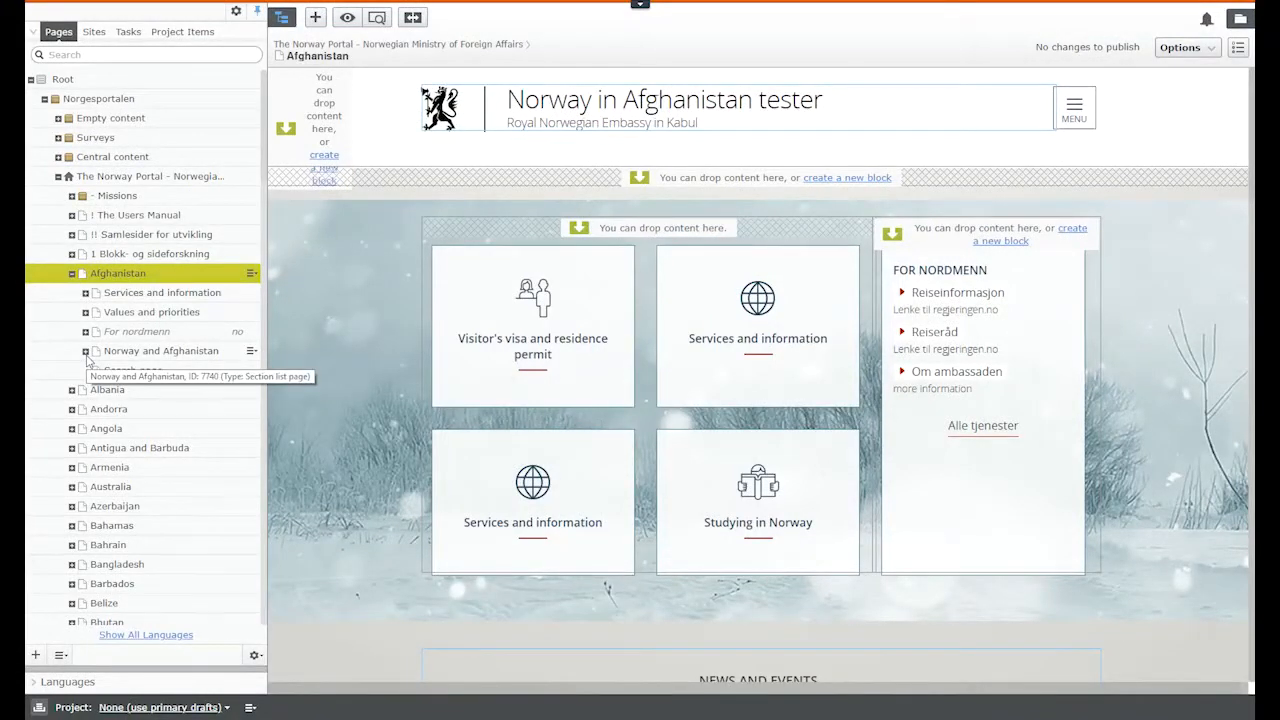
left_click(86, 352)
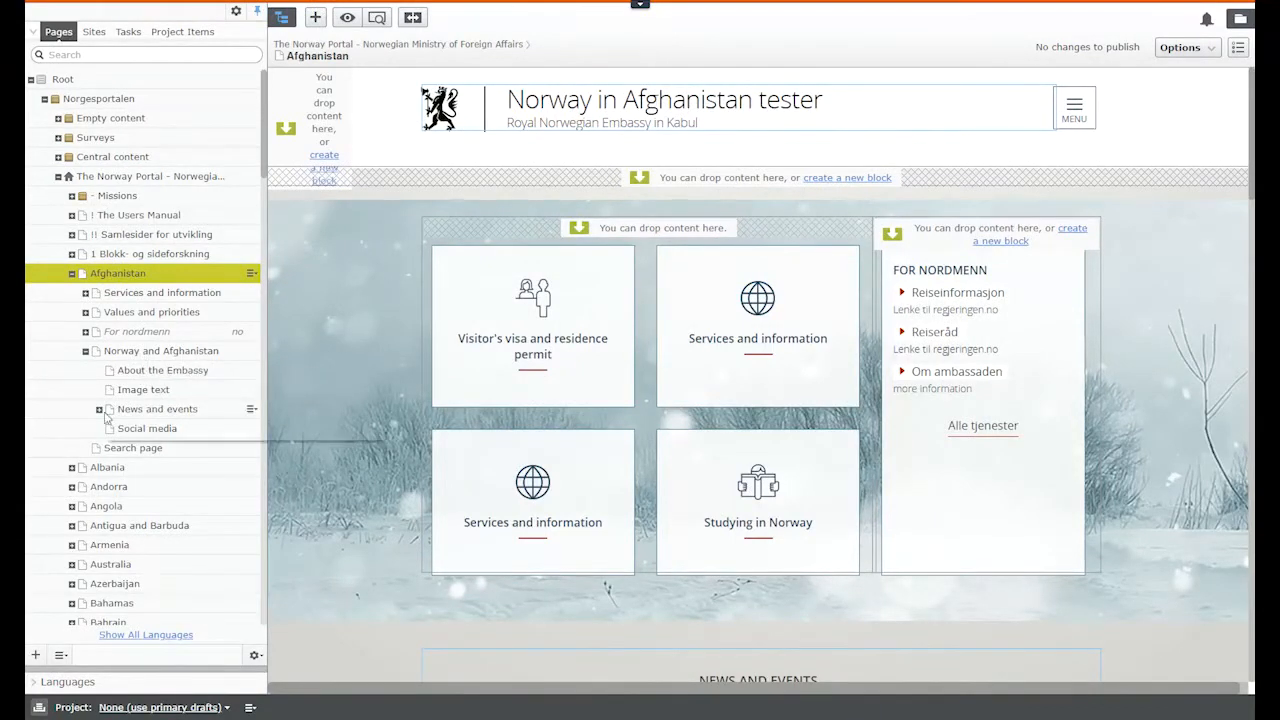
Step: Add a new Section page titled 'Newsletter' beneath Norway and Afghanistan
left_click(251, 356)
left_click(283, 366)
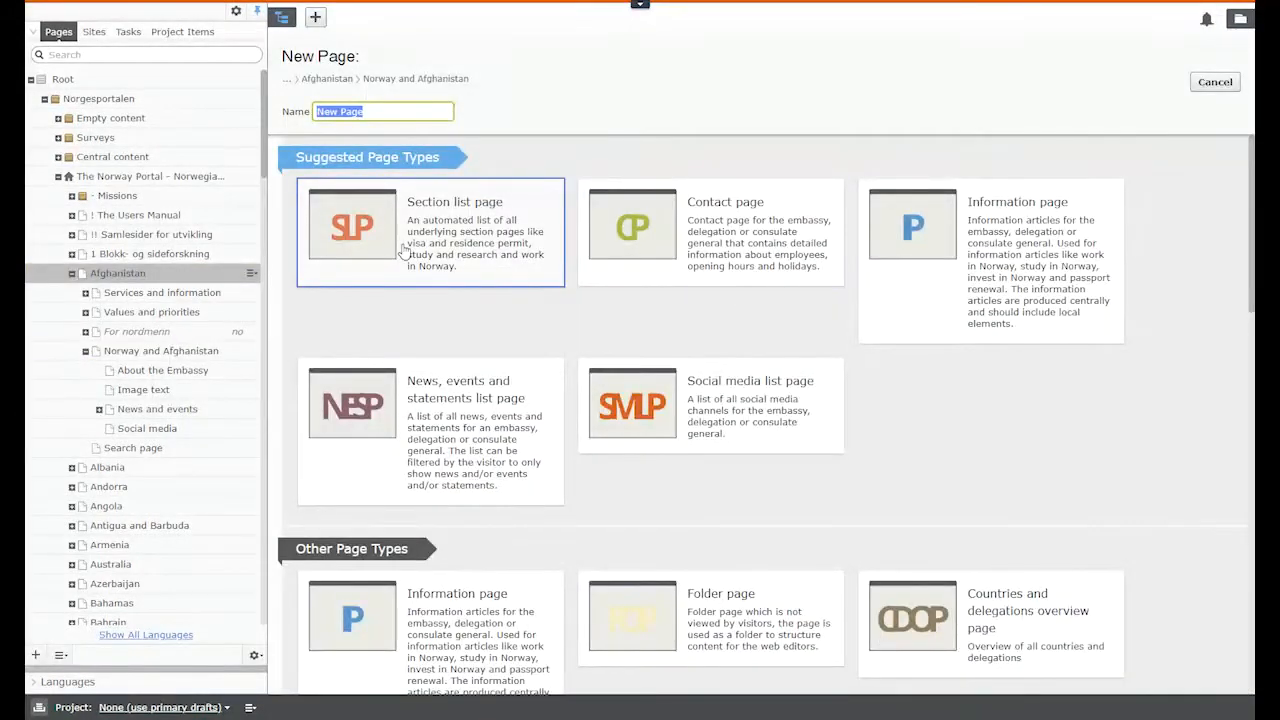
scroll(1016, 424, "down", 3)
scroll(1018, 424, "down", 3)
scroll(1018, 425, "down", 5)
scroll(1016, 424, "down", 5)
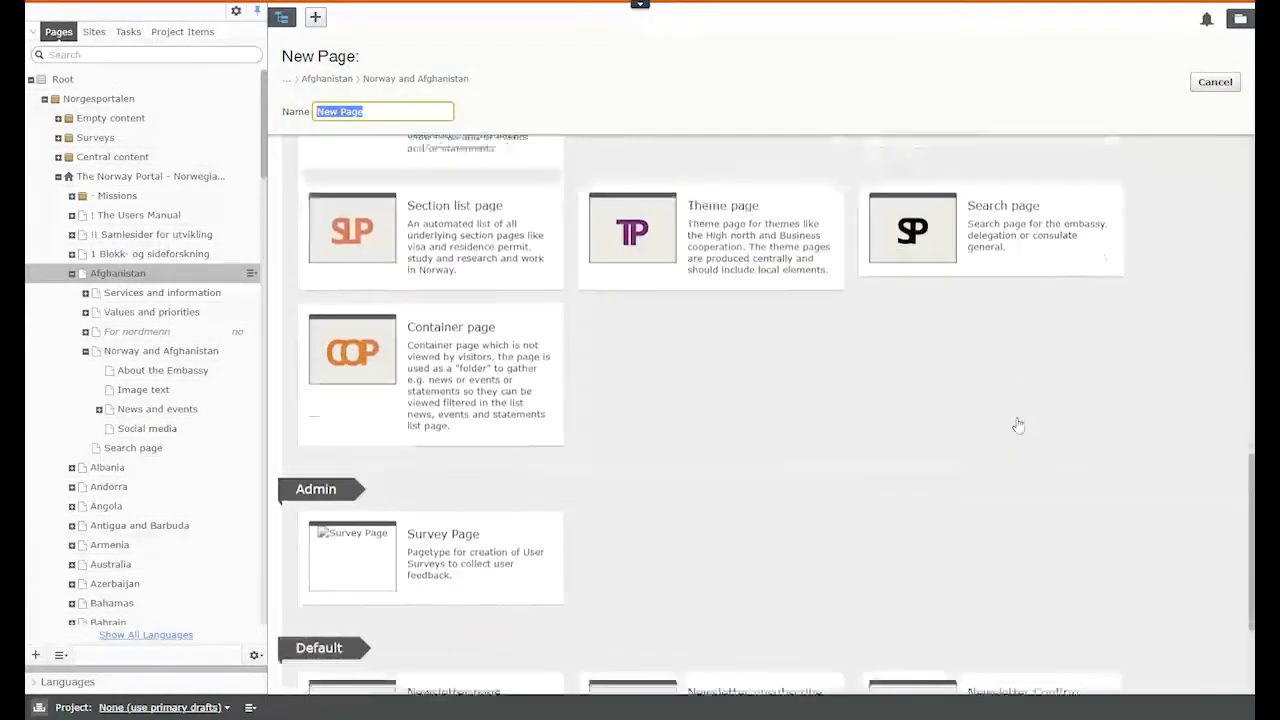
scroll(1014, 422, "up", 10)
scroll(1013, 418, "up", 2)
double_click(417, 417)
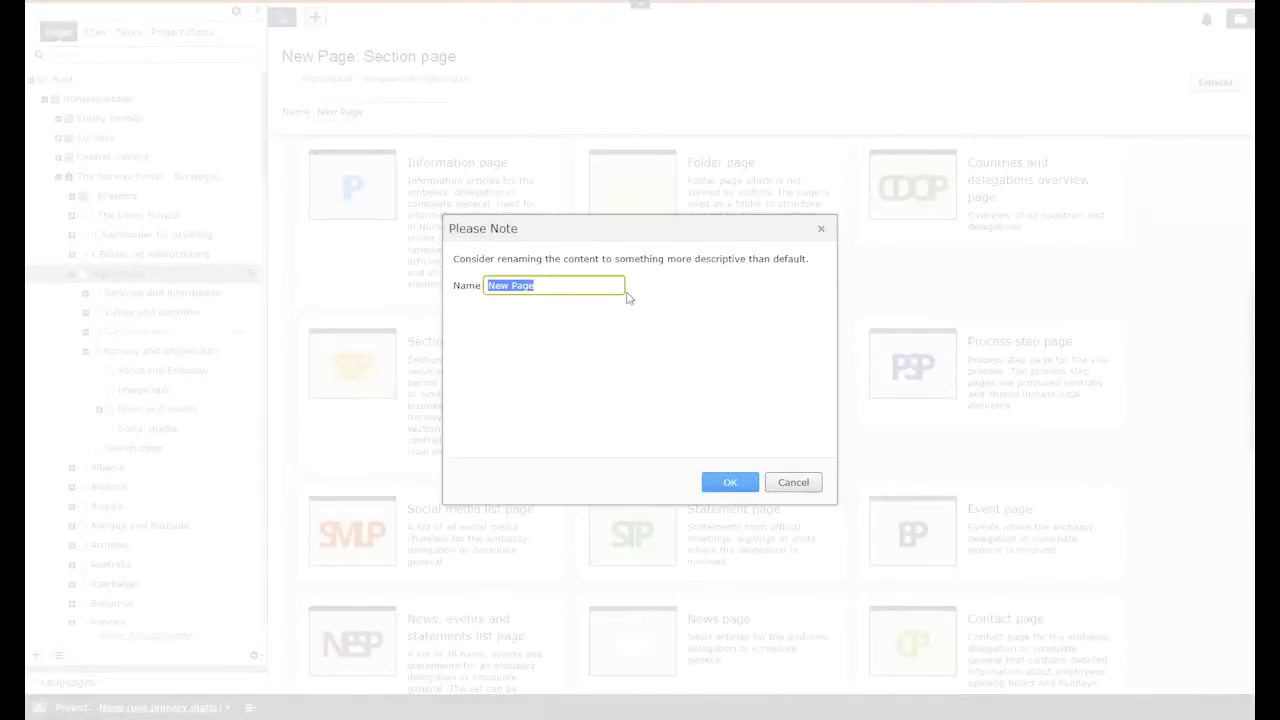
type("Newsletter")
left_click(727, 484)
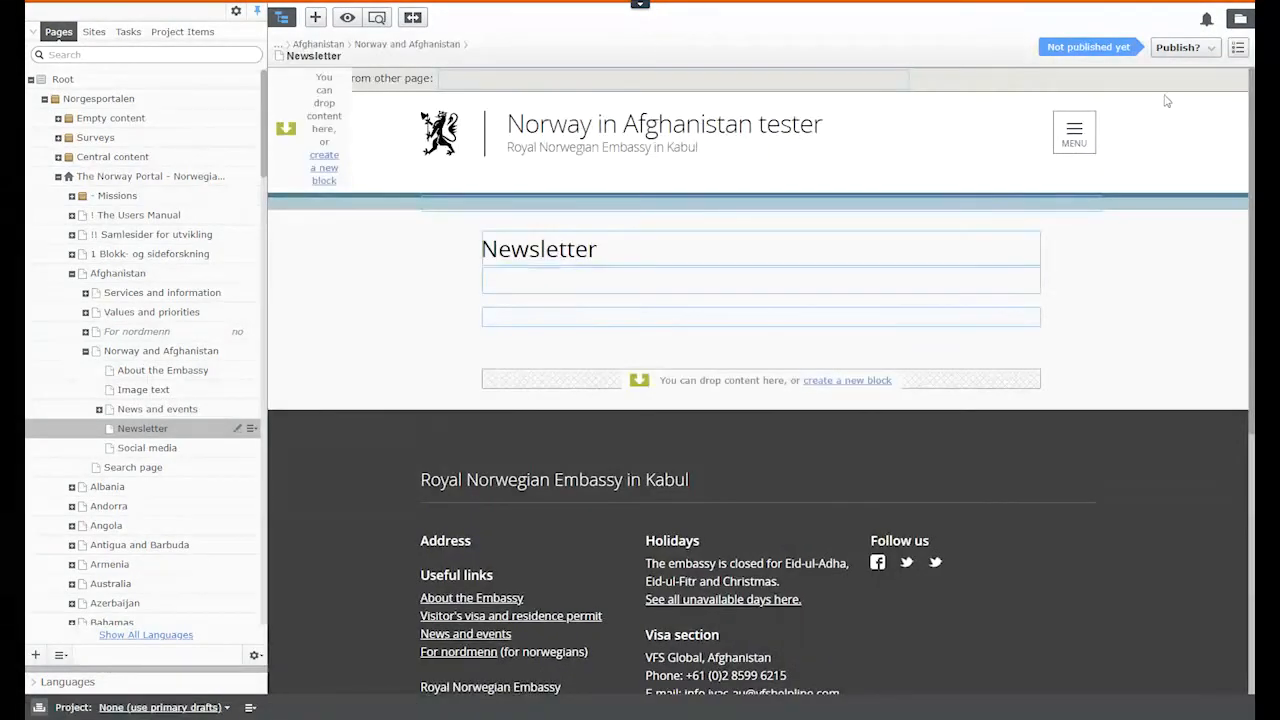
Step: Publish the Newsletter section page from the Publish? menu
left_click(1163, 50)
left_click(1118, 122)
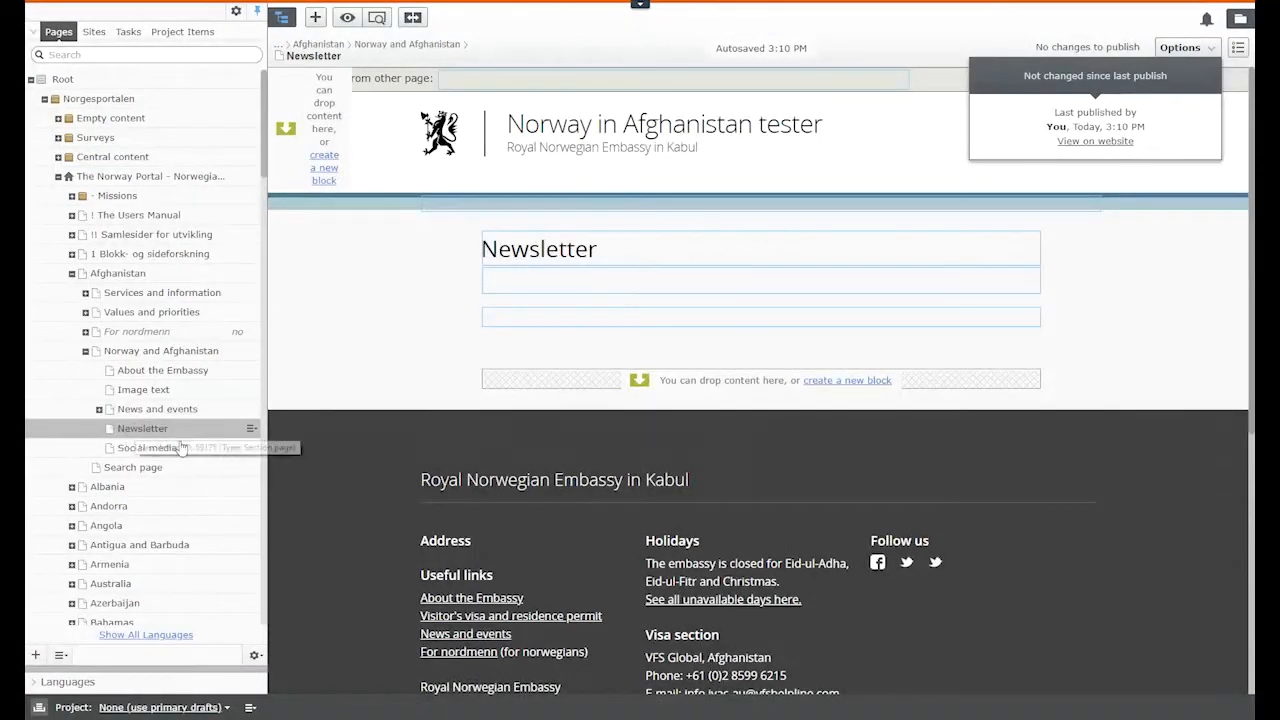
left_click(251, 429)
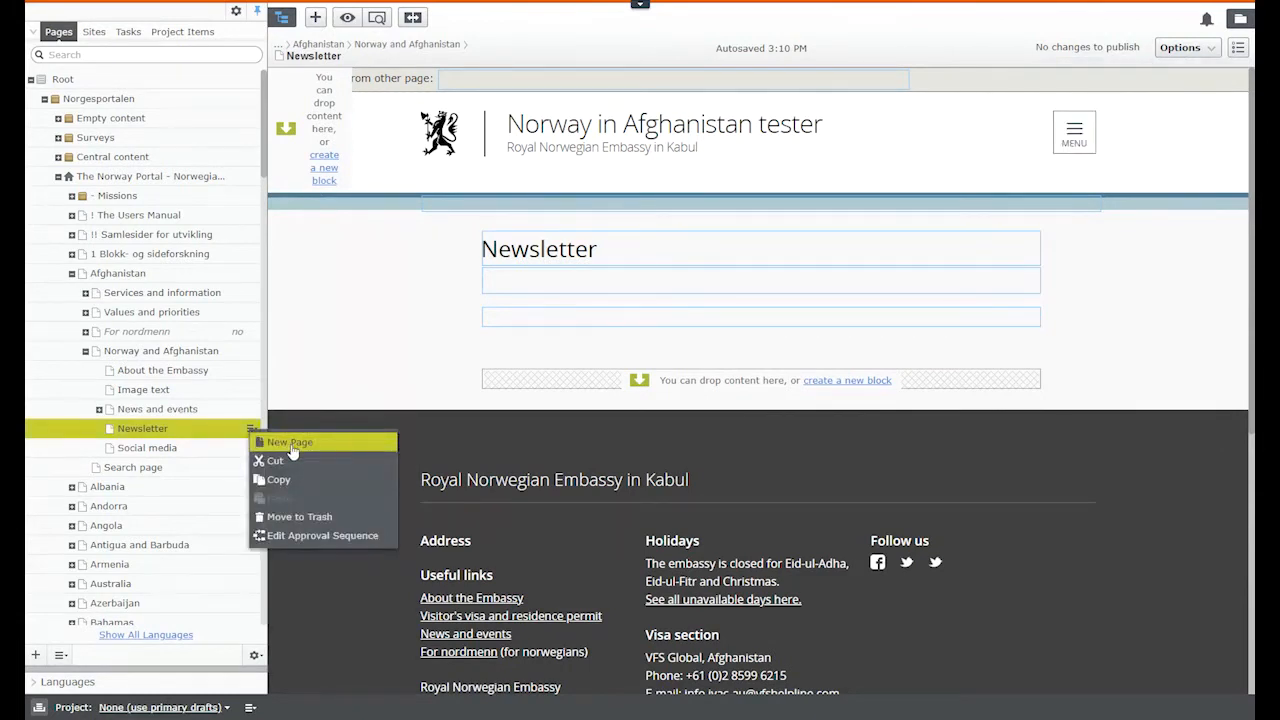
Step: Add a Newsletter Confirm Email page named 'Newsletter confirm email page' under Newsletter
left_click(292, 443)
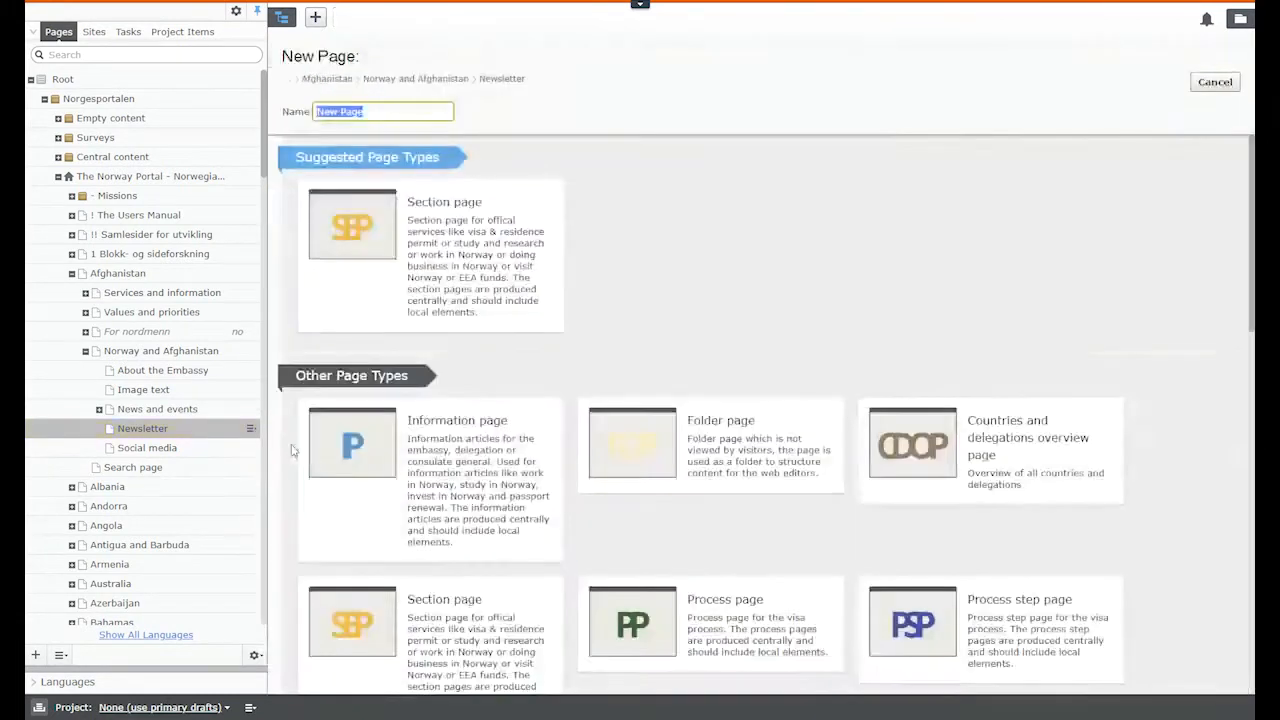
scroll(838, 354, "down", 10)
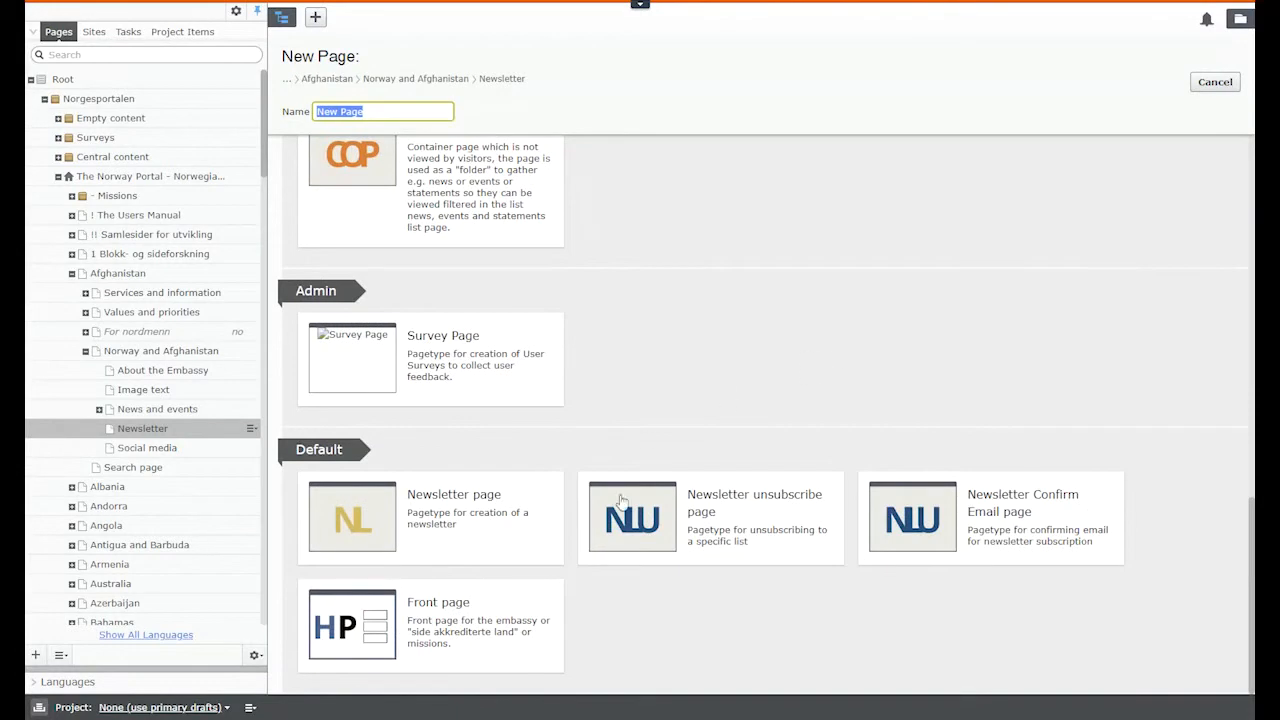
left_click(1005, 515)
type("Newsletter co")
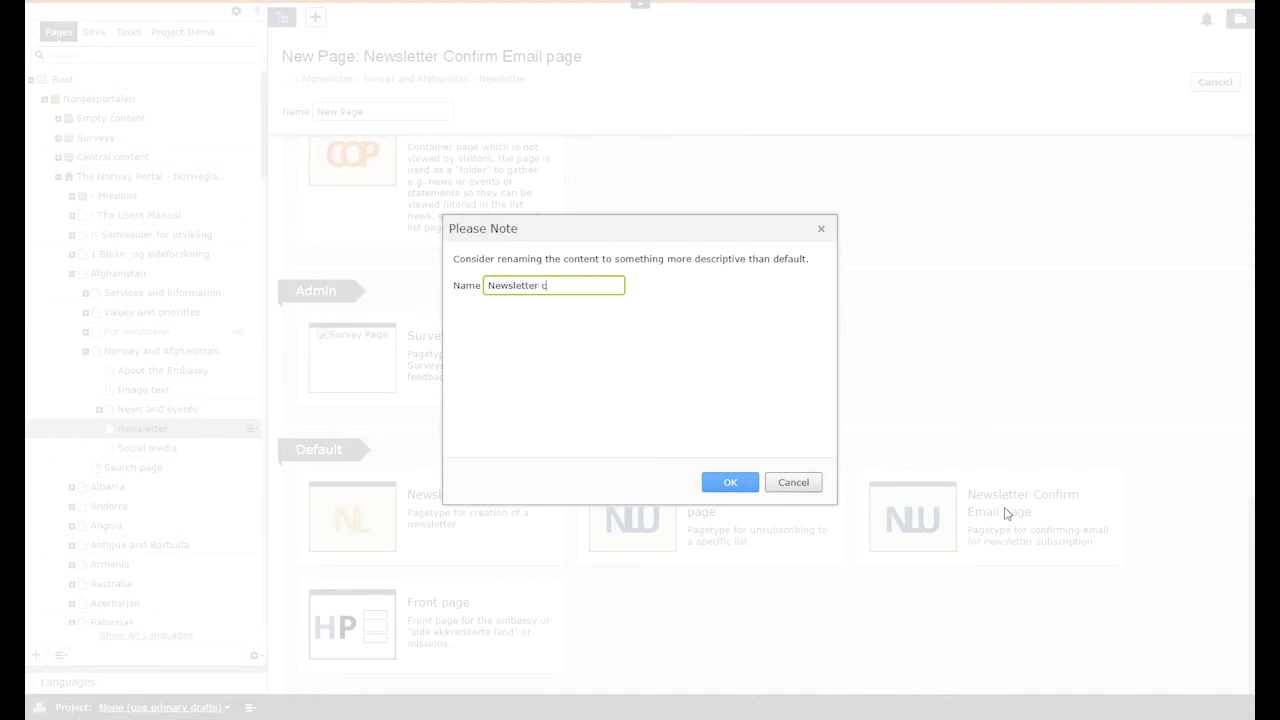
type("nfirm email page")
left_click(718, 487)
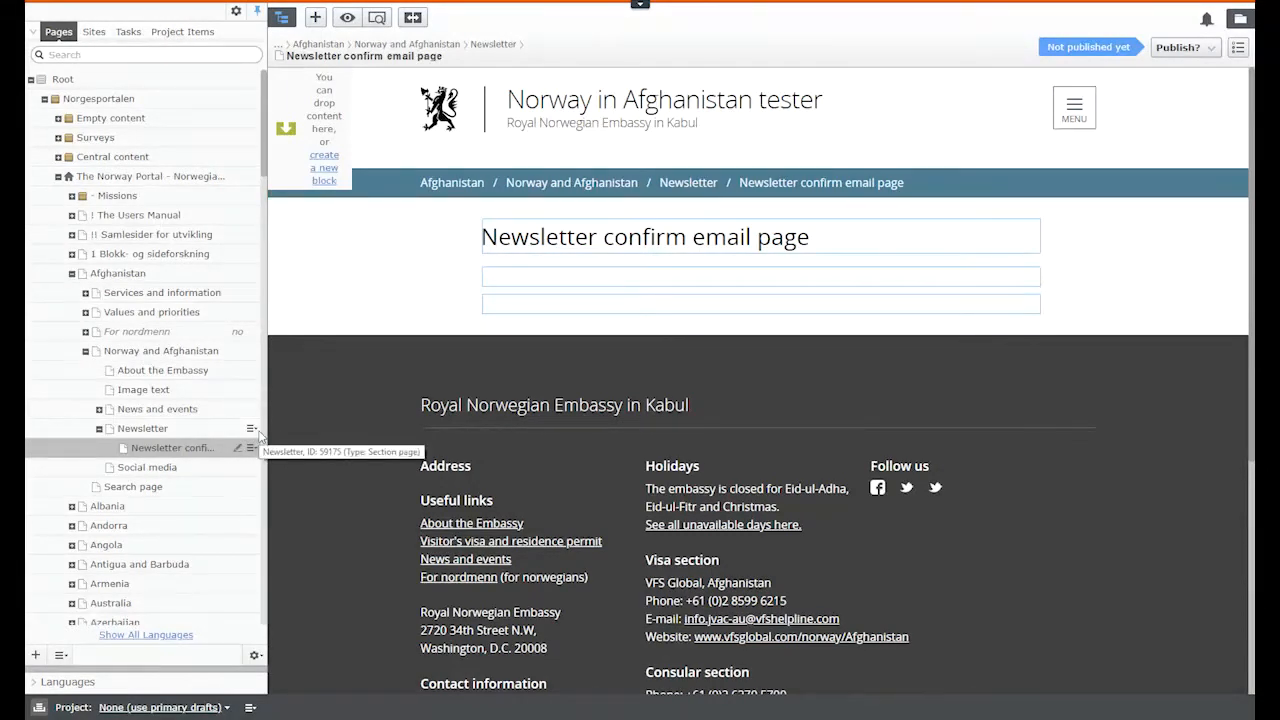
Step: Add a Newsletter unsubscribe page named 'Newsletter unsubscribe page' under Newsletter
left_click(252, 428)
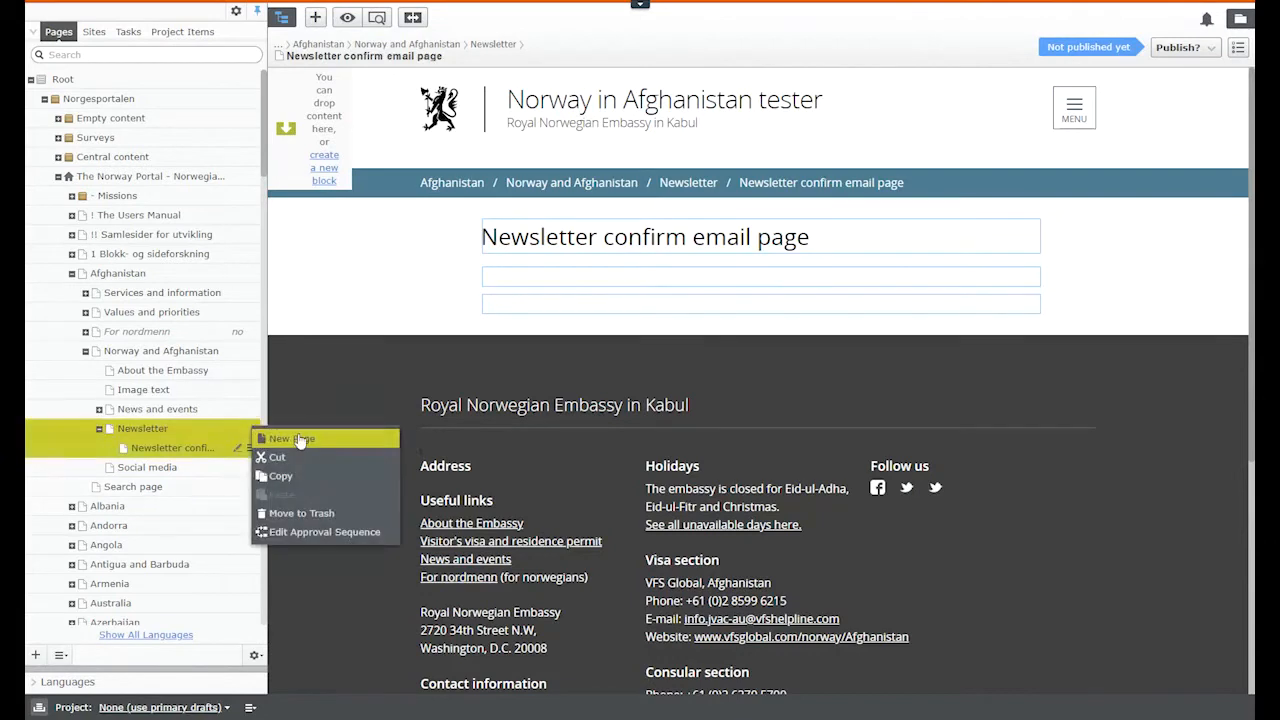
left_click(300, 446)
scroll(751, 329, "down", 5)
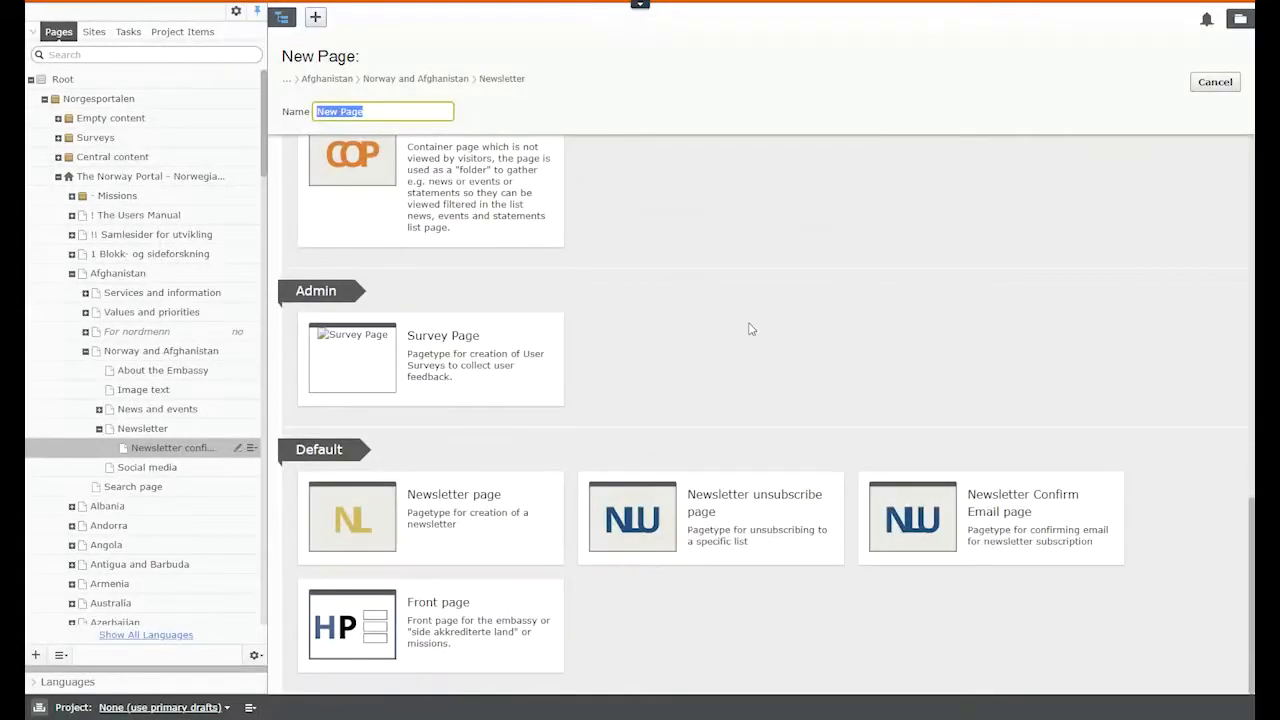
left_click(727, 507)
type("Newsletter")
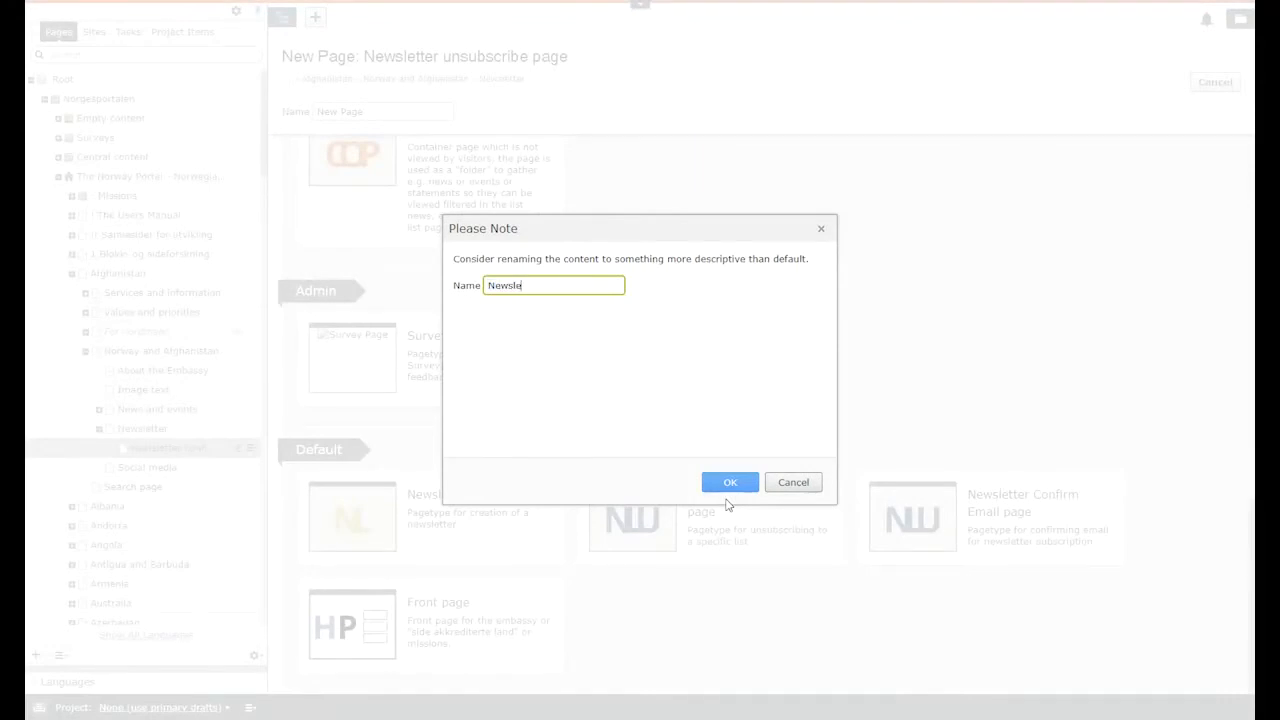
type(" unsubsc")
key("BackSpace")
key("BackSpace")
type("scribe page")
key("Return")
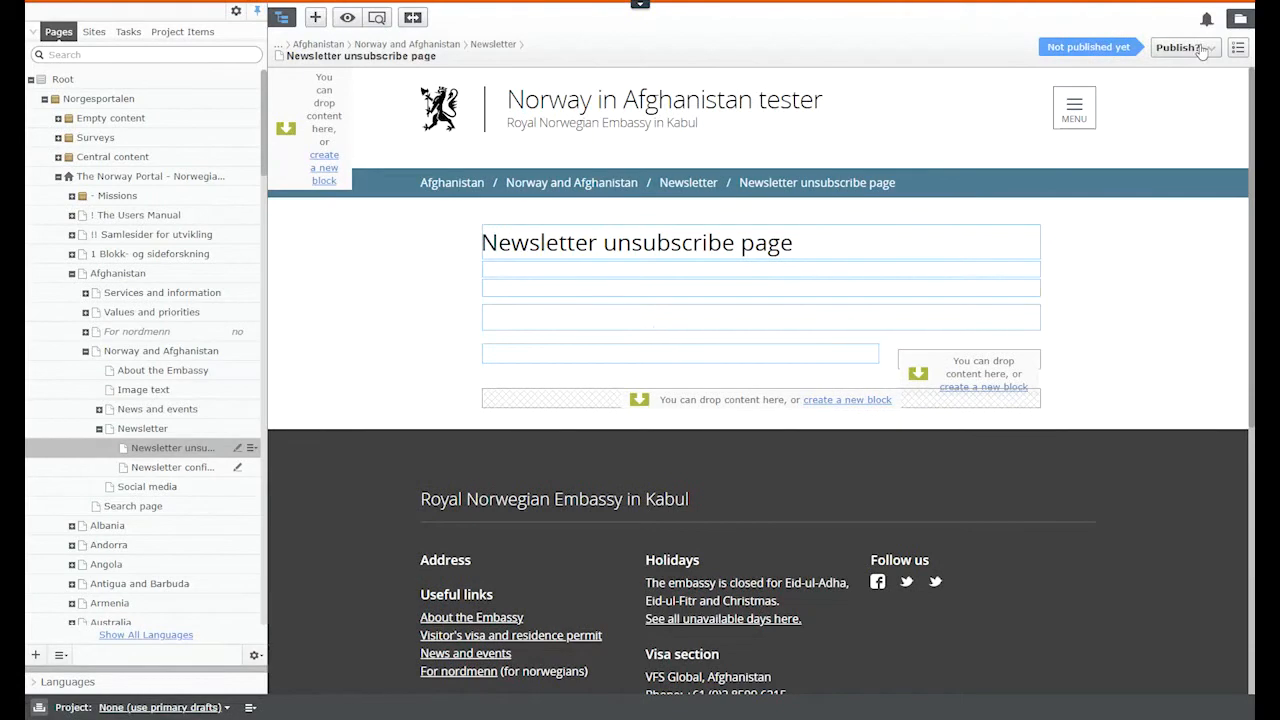
Step: Set the unsubscribe page's Local content Newsletter list to Afghanistan, then publish it
left_click(1238, 47)
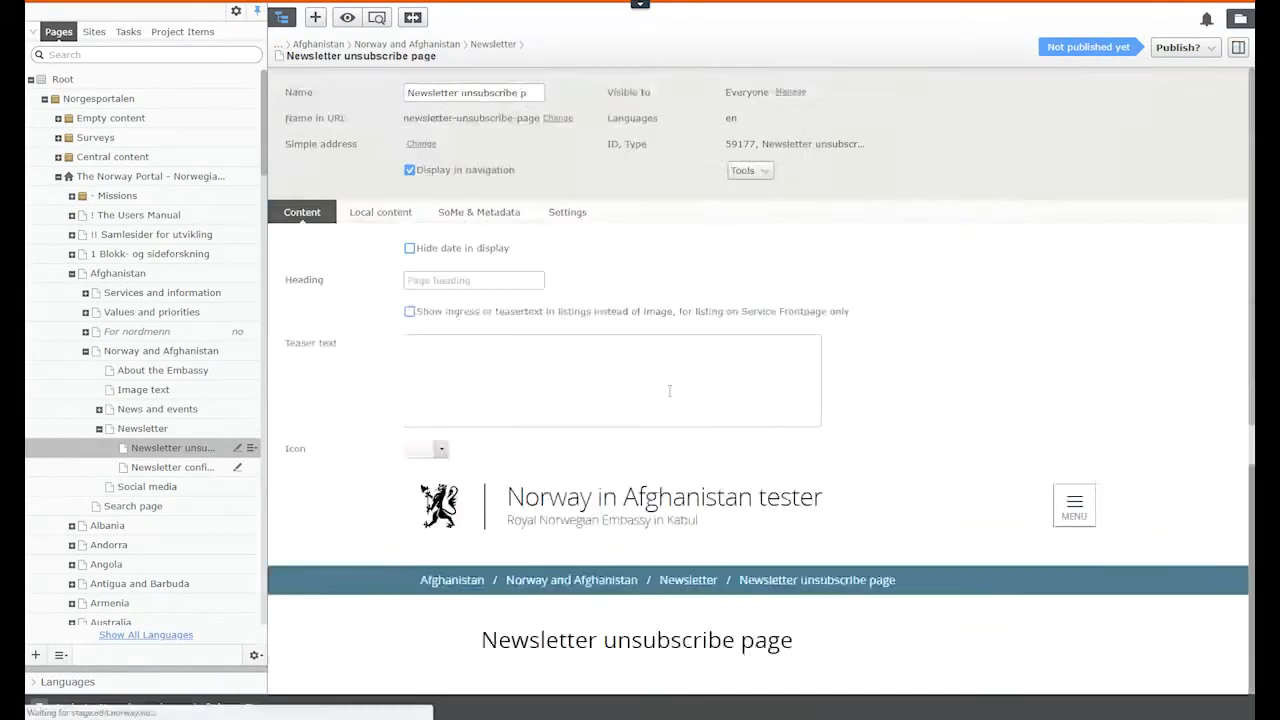
left_click(377, 214)
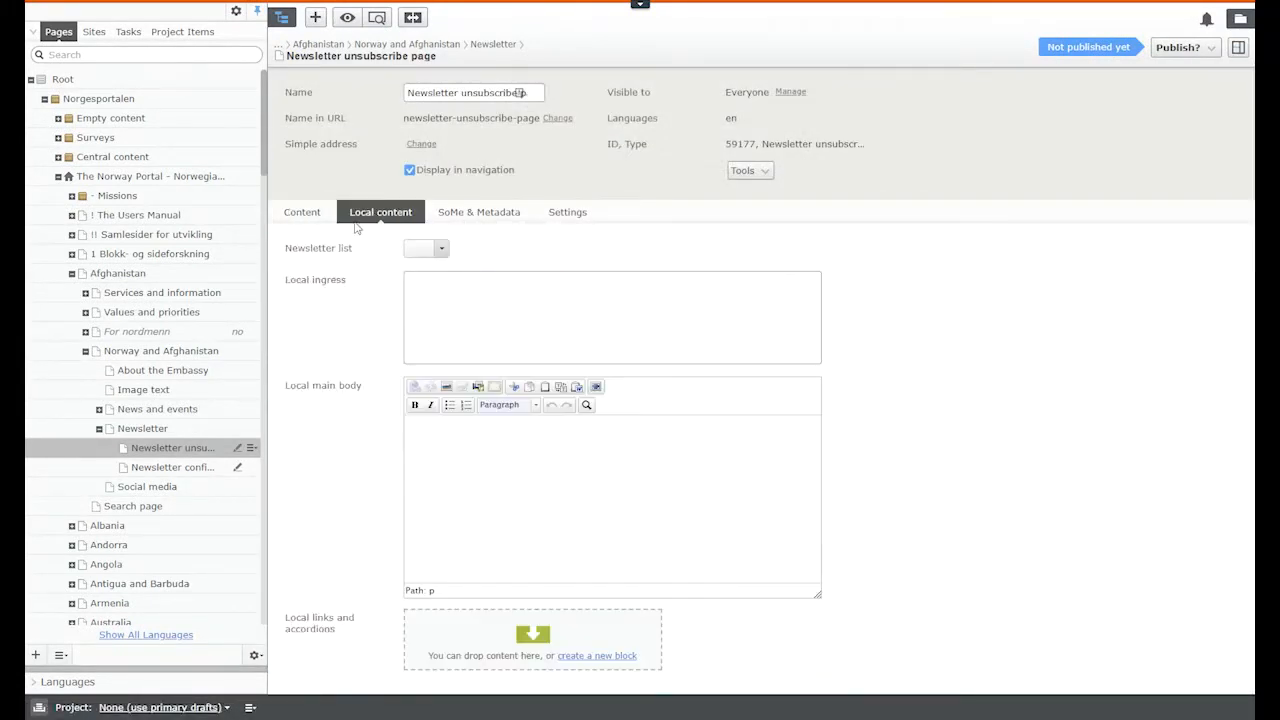
left_click(427, 252)
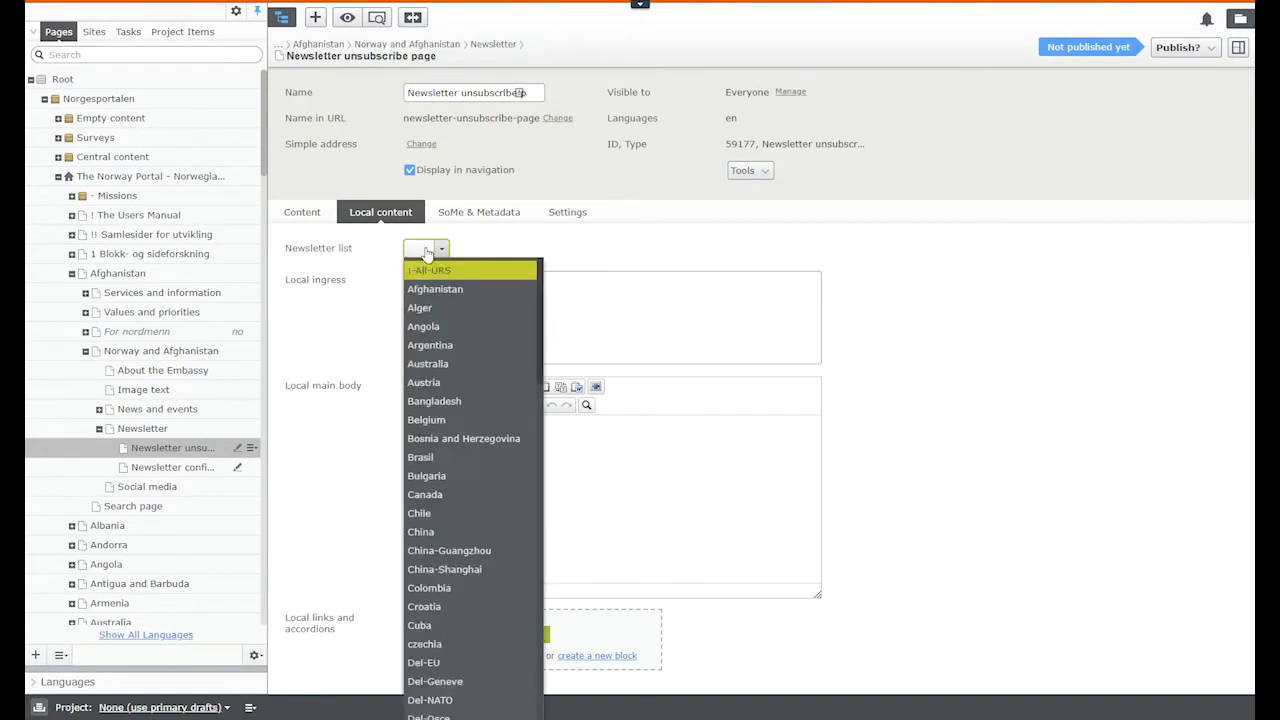
left_click(467, 290)
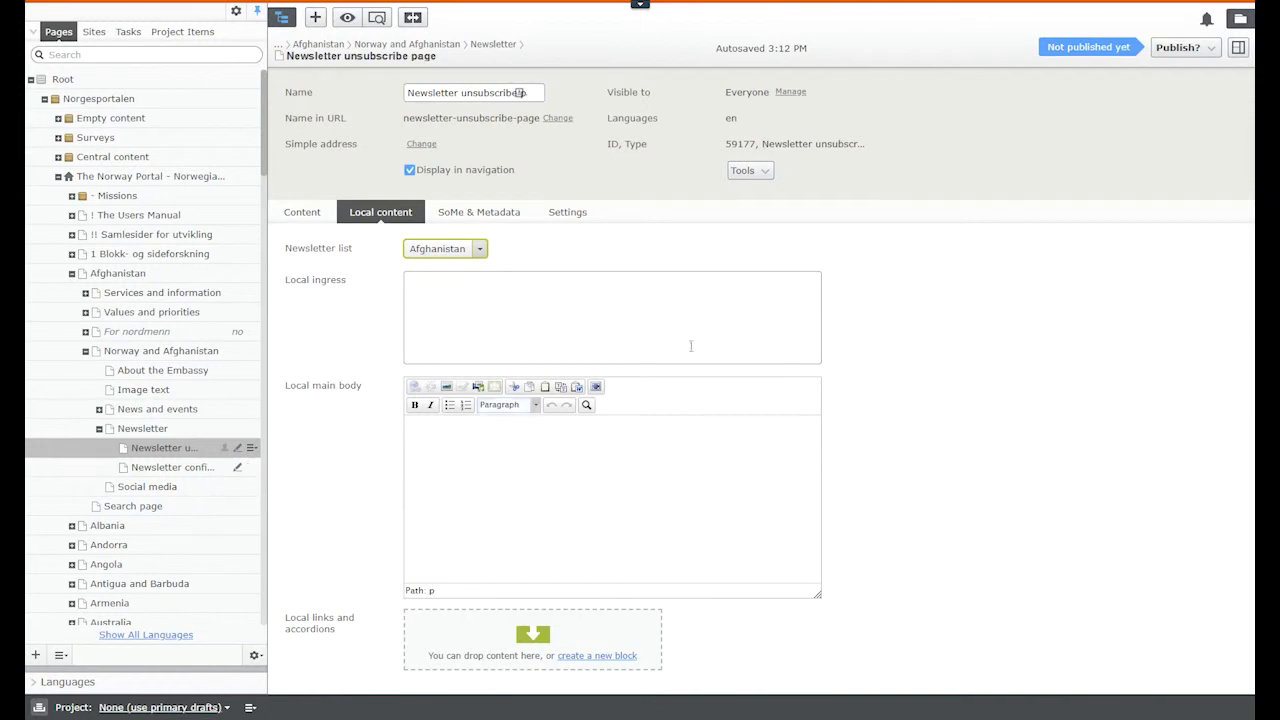
left_click(1180, 50)
left_click(1133, 116)
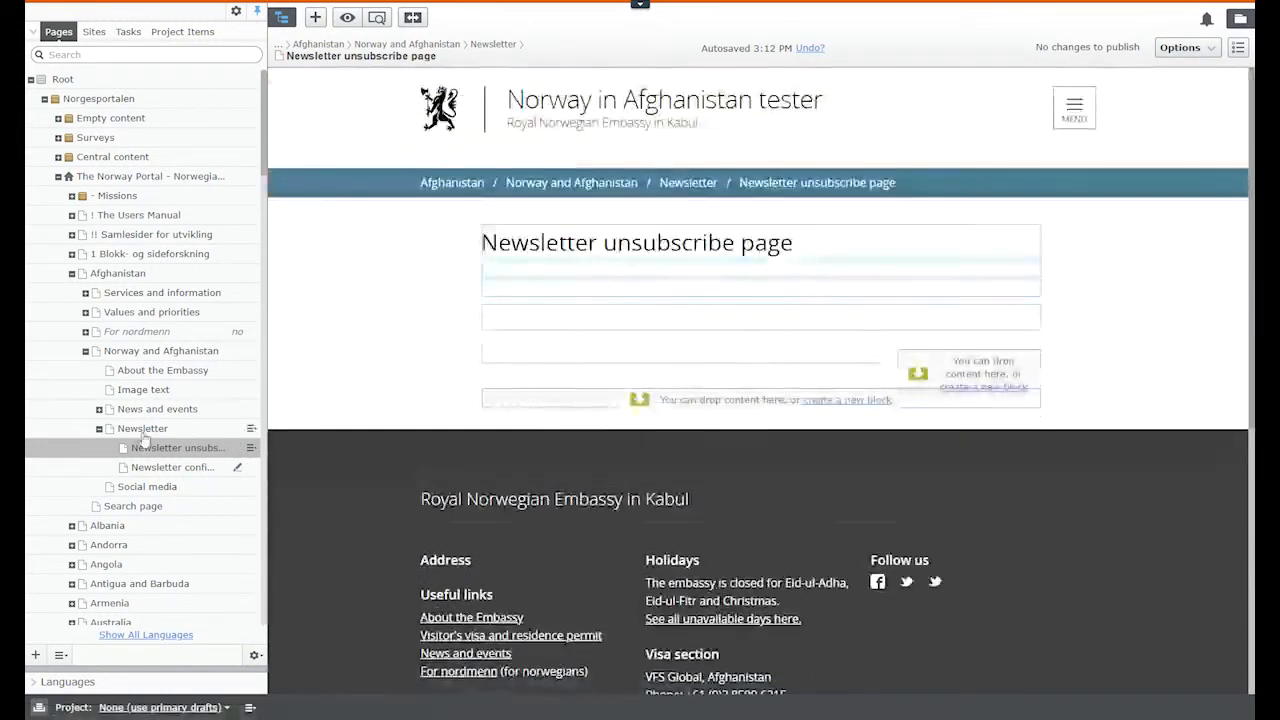
Step: On the Afghanistan front page, start creating a new block in the third footer column
left_click(143, 429)
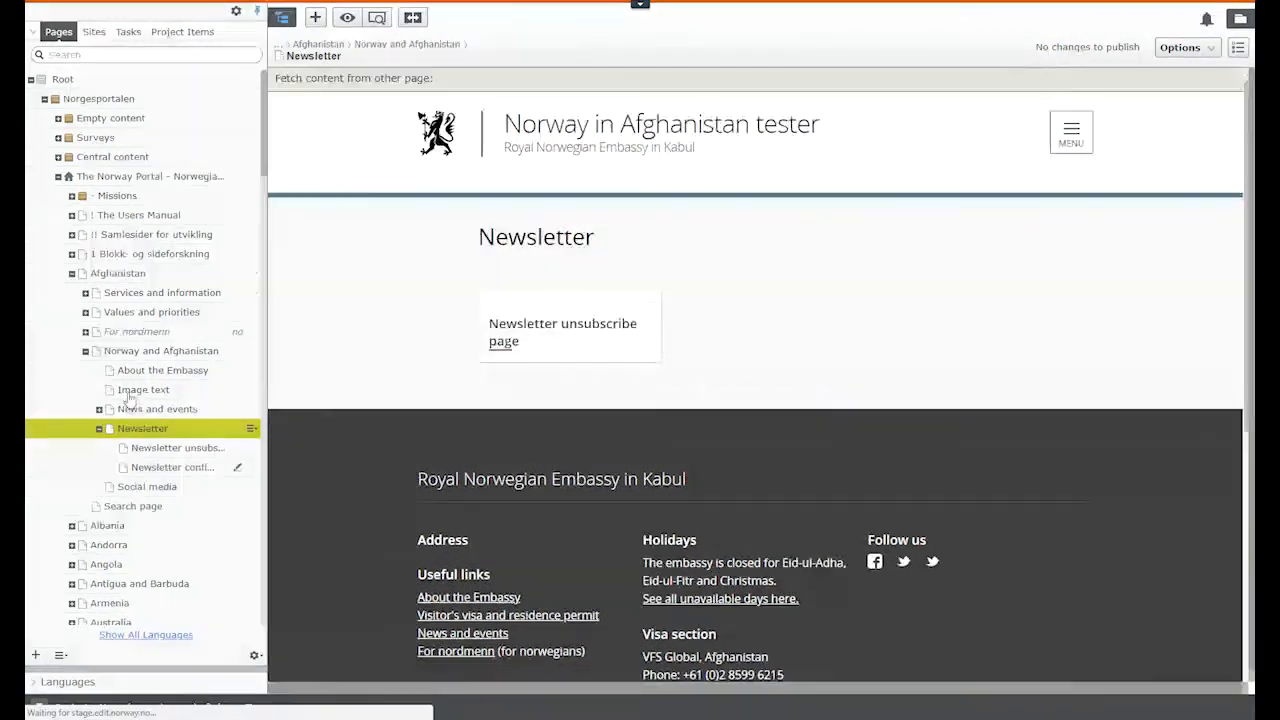
left_click(114, 275)
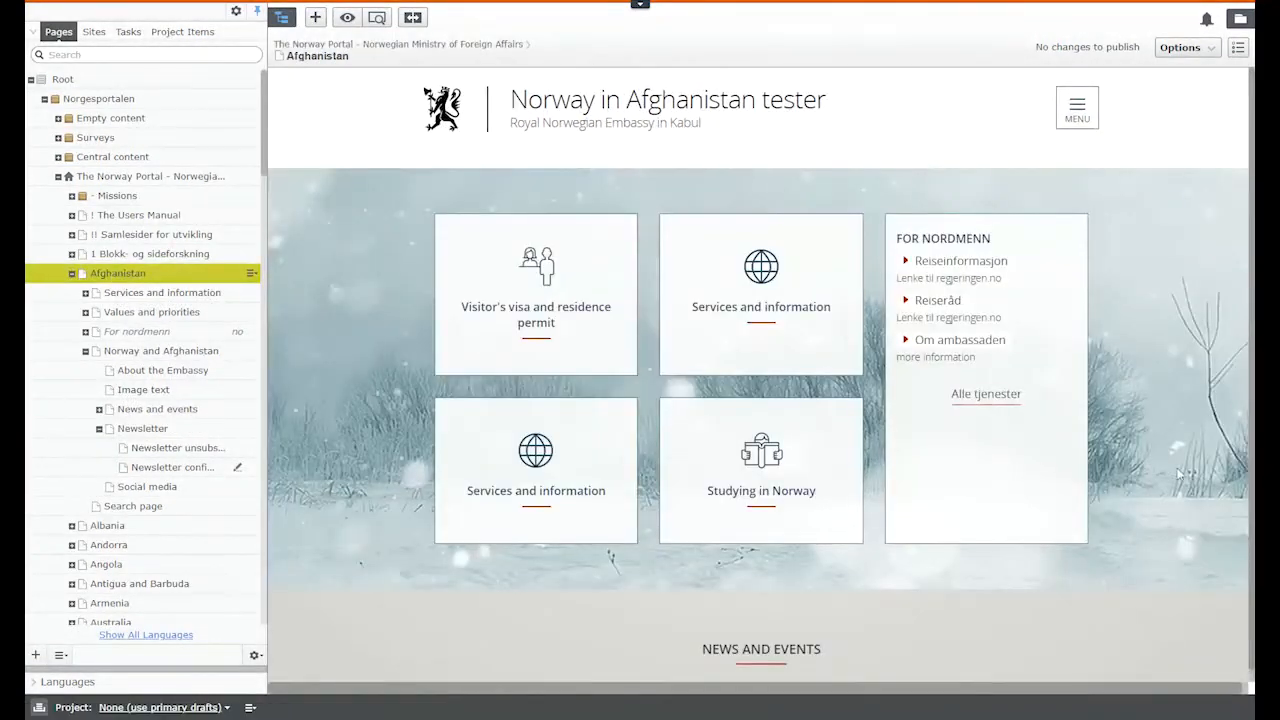
scroll(1179, 395, "down", 10)
scroll(1182, 402, "down", 10)
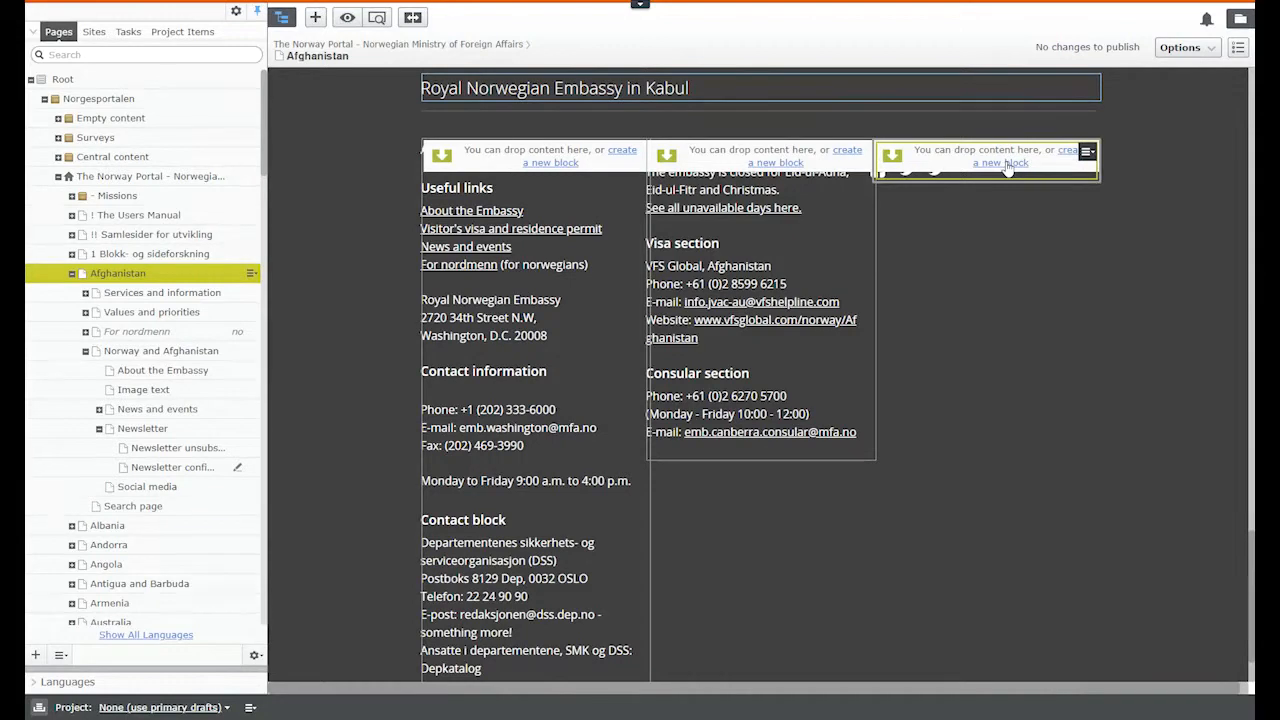
left_click(1006, 166)
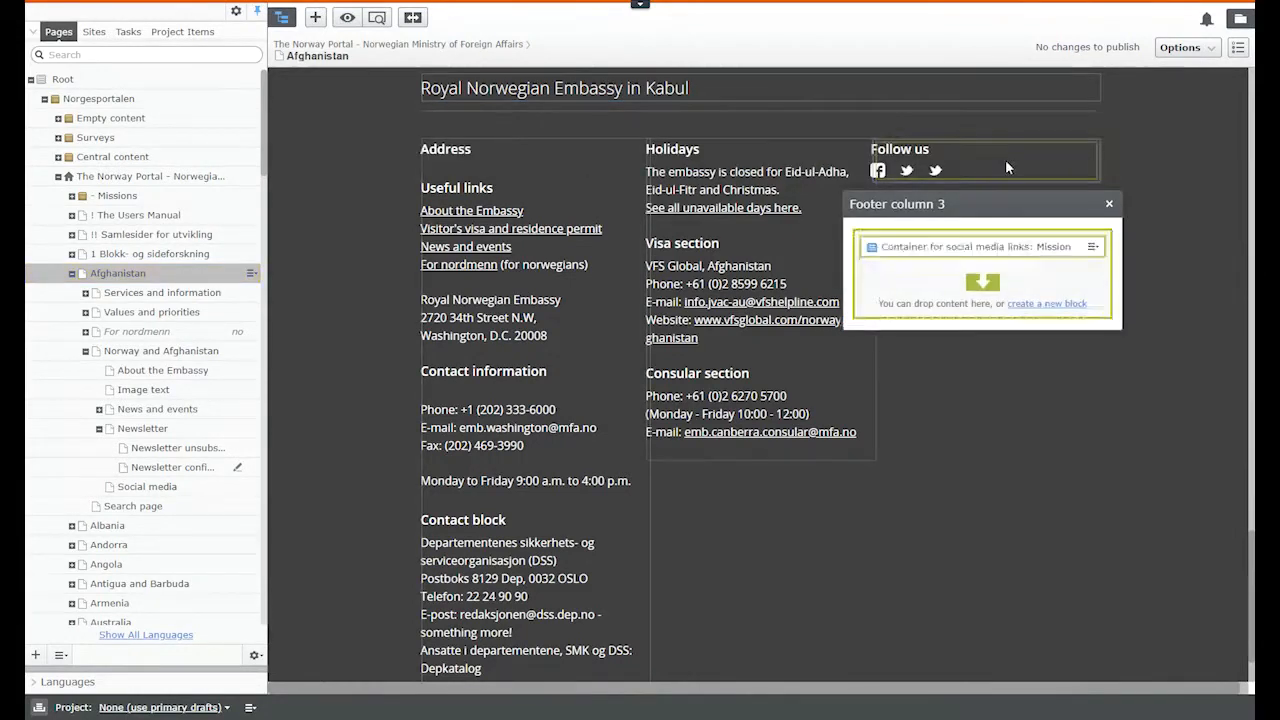
left_click(1056, 305)
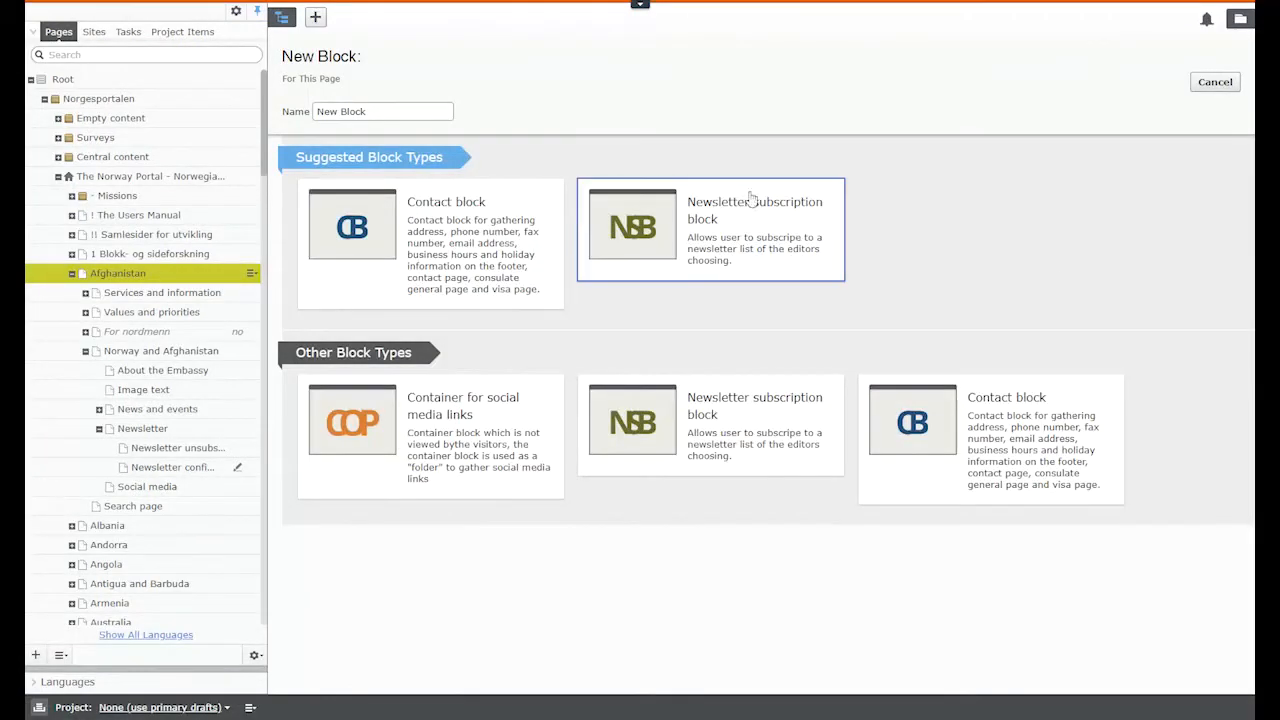
Step: Choose the Newsletter subscription block type and name the block 'Newsletter subscription block'
left_click(722, 207)
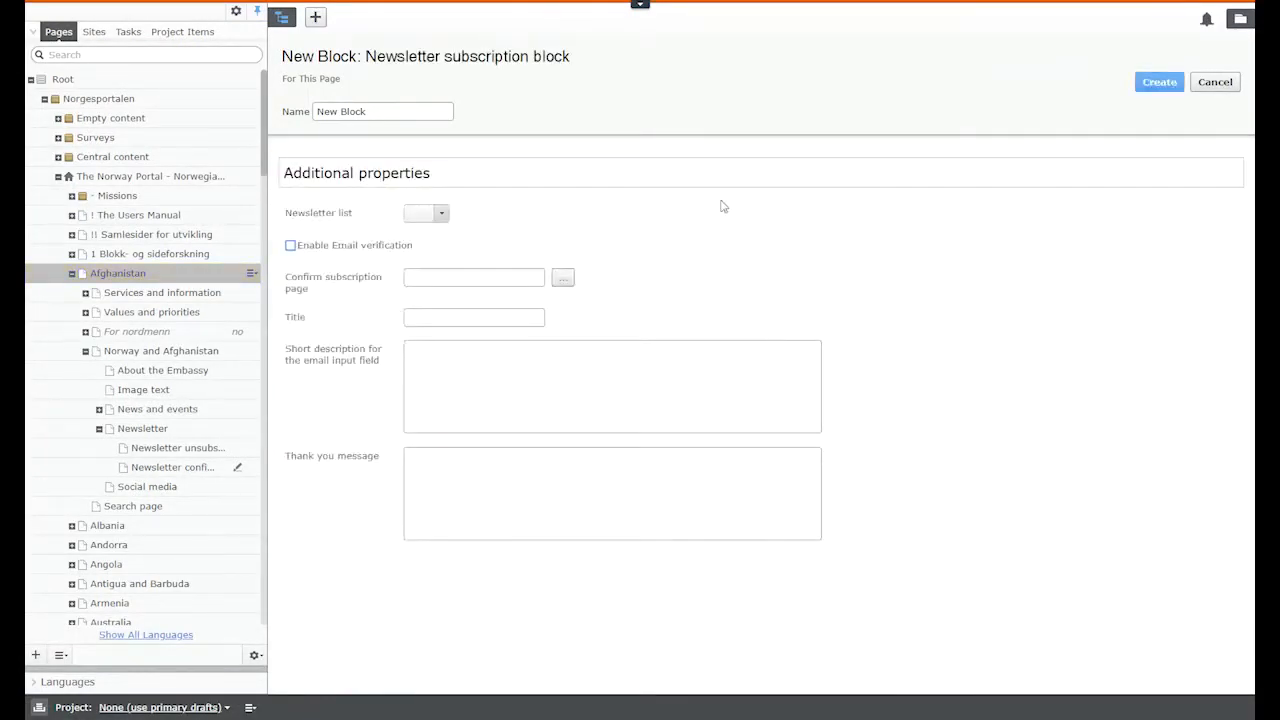
left_click_drag(571, 57, 366, 58)
key("ctrl+c")
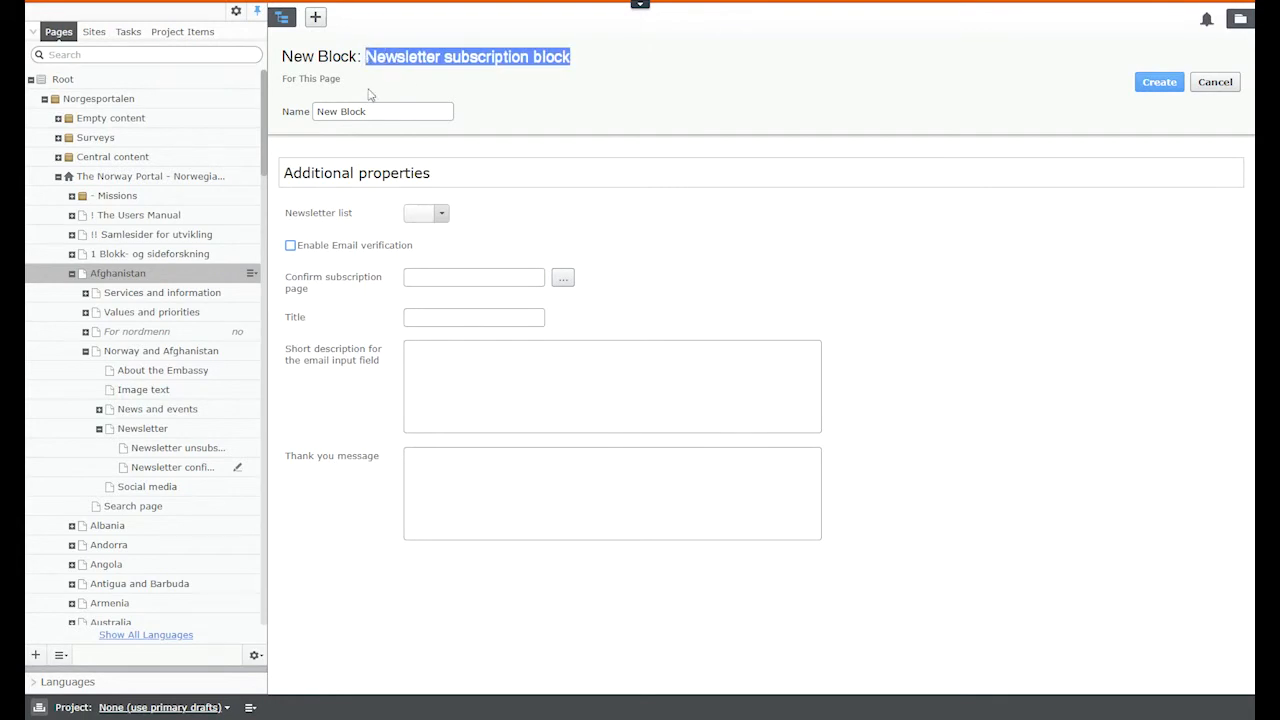
triple_click(345, 111)
key("ctrl+v")
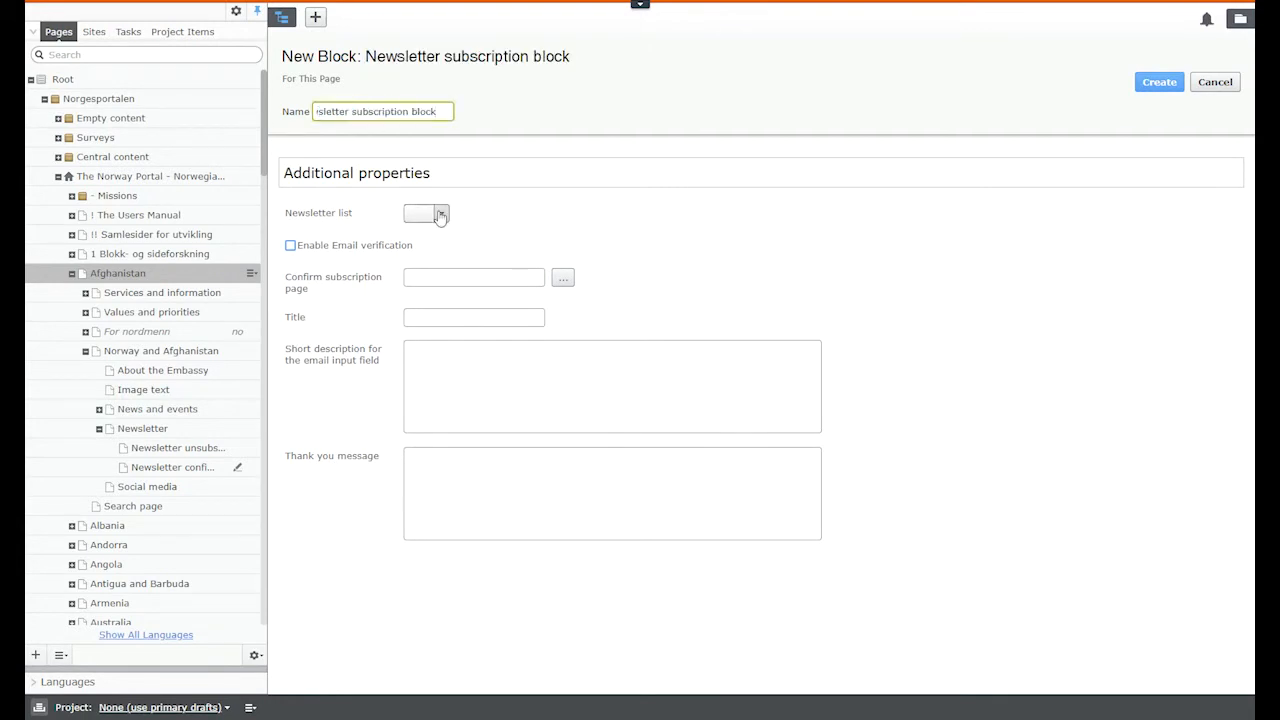
Step: Set list Afghanistan, enable email verification, and use Newsletter confirm email page for confirmation
left_click(440, 215)
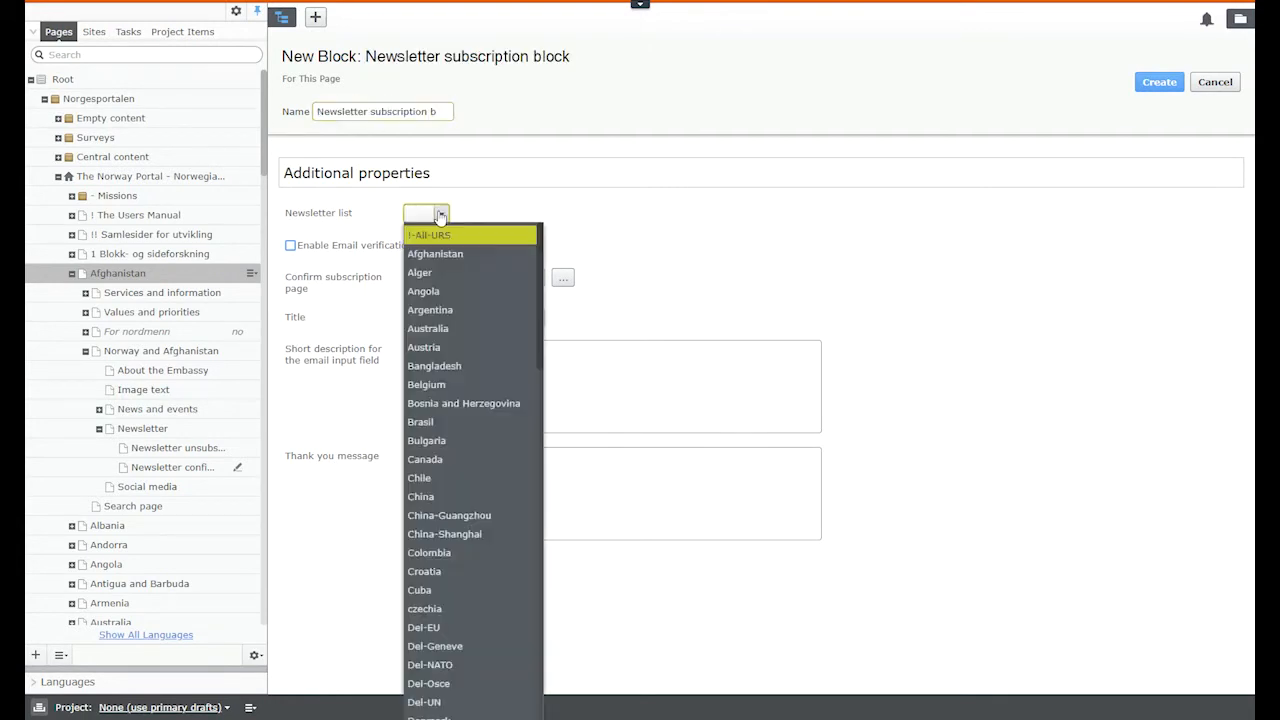
left_click(469, 258)
left_click(480, 213)
scroll(457, 500, "down", 10)
scroll(455, 527, "up", 5)
scroll(455, 527, "down", 15)
scroll(455, 527, "up", 15)
scroll(455, 520, "up", 5)
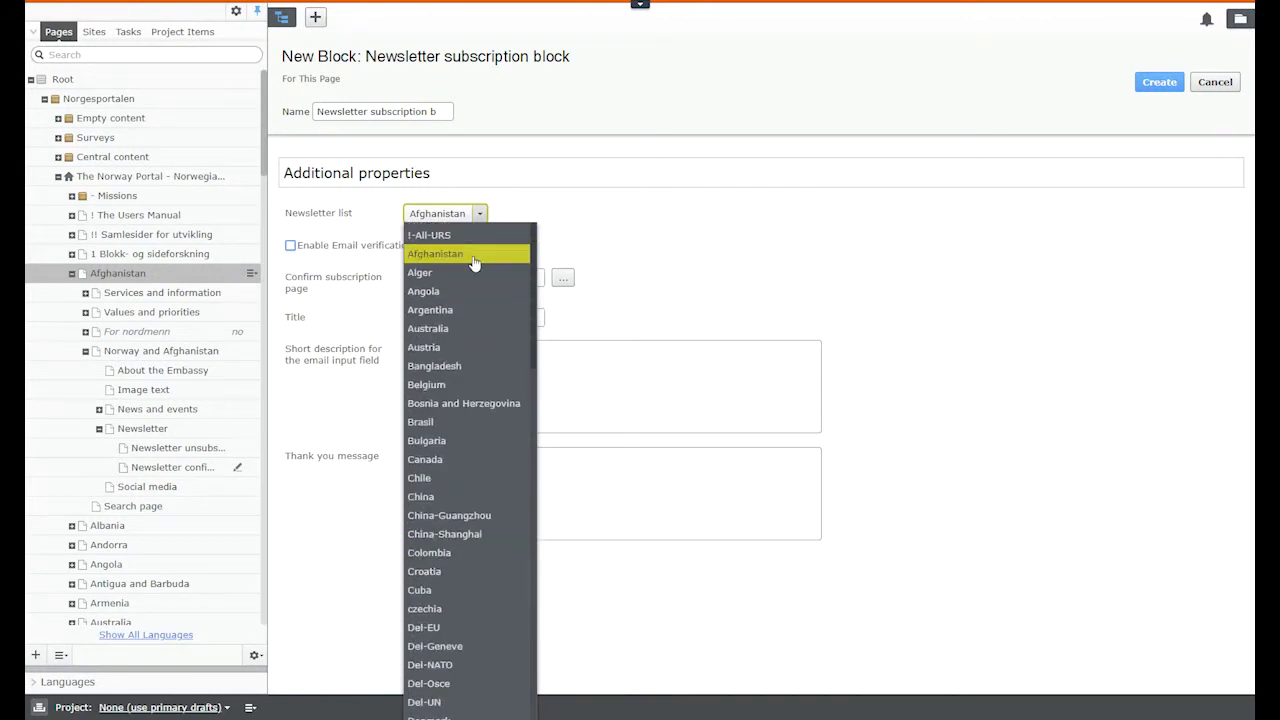
left_click(706, 259)
left_click(364, 247)
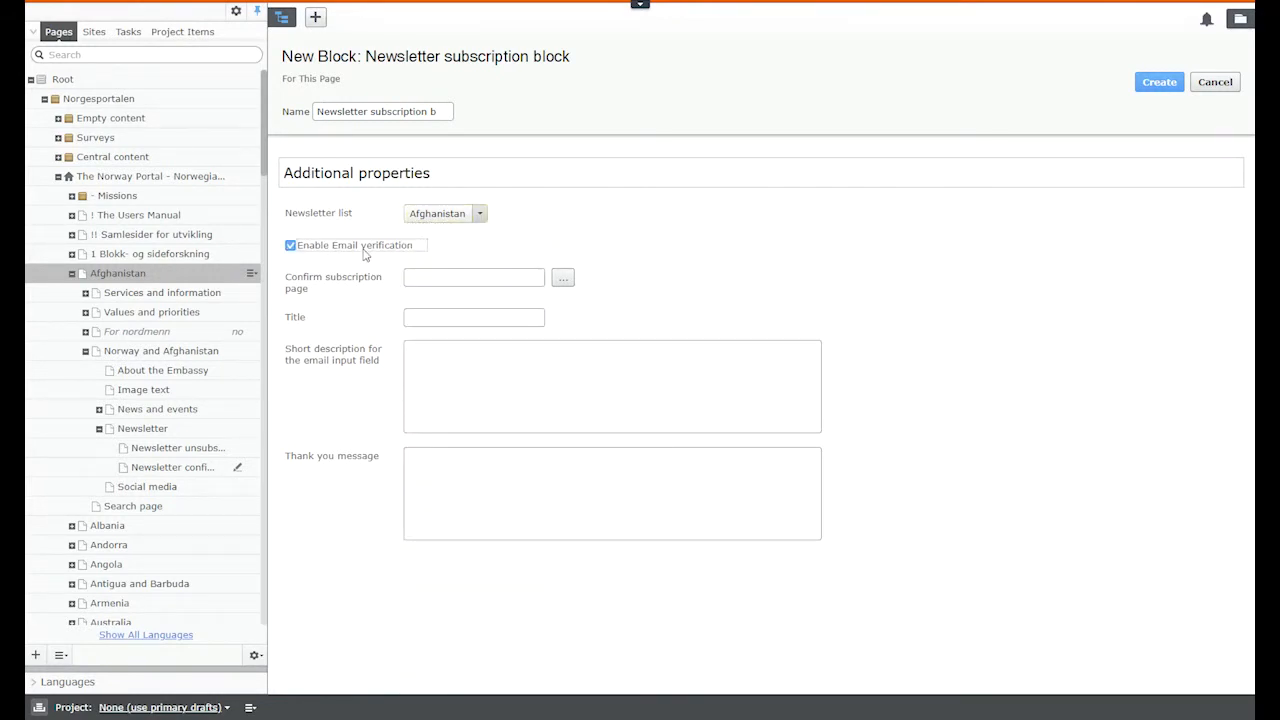
left_click_drag(175, 475, 468, 282)
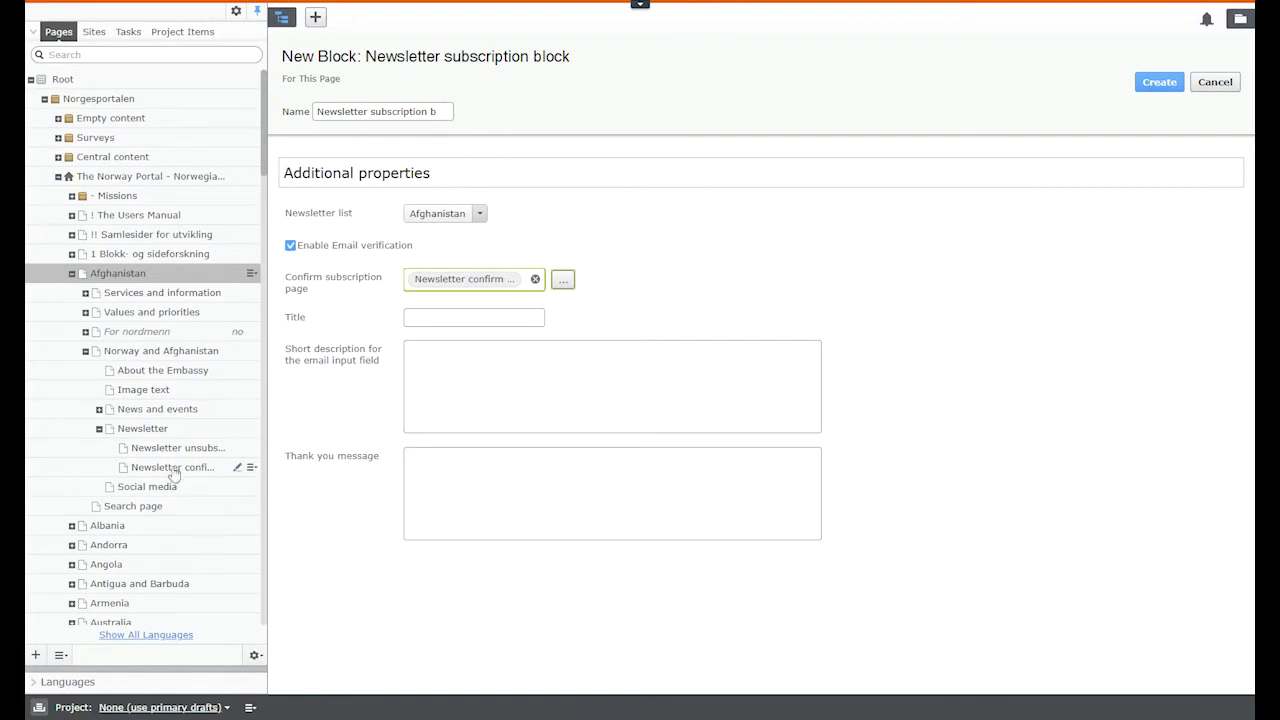
Step: Widen the page tree, enter a placeholder title, and paste the newsletter short description
left_click_drag(265, 452, 360, 460)
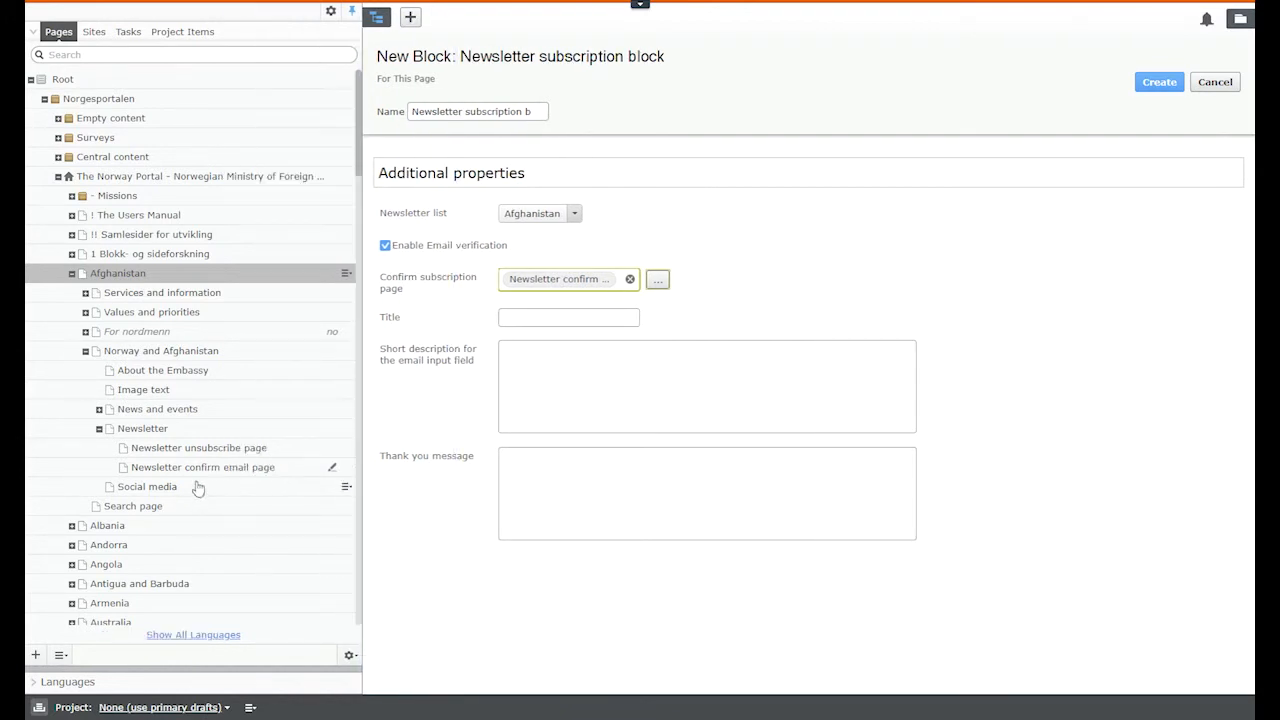
left_click(266, 467)
left_click(529, 317)
type("title")
left_click(595, 389)
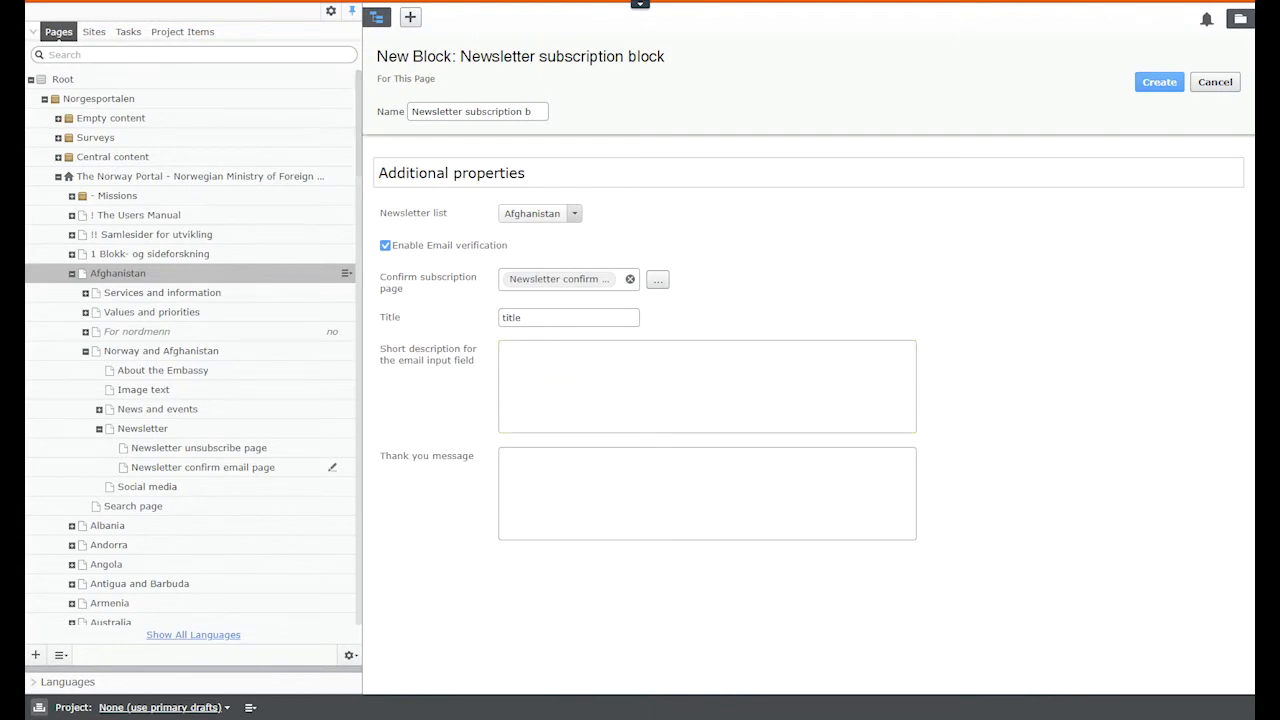
left_click(594, 389)
type("We send out newsletters once a month, containing news, events and other content related to the work we do in afghanistan.")
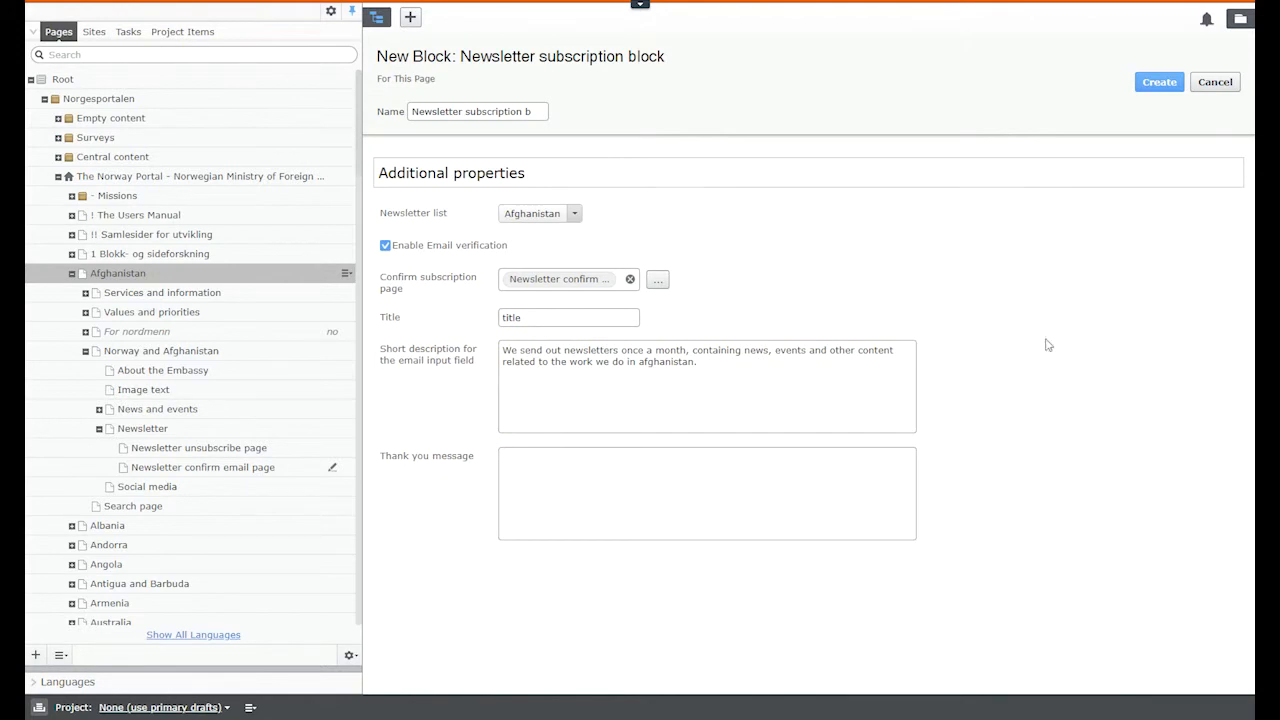
Step: Title the block 'Subscribe to our newsletter', add thank-you message 'Thank you for something', and create it
left_click(560, 317)
key("ctrl+a")
type("Subscribe to our newsletter")
left_click(541, 497)
type("Thank you for somet")
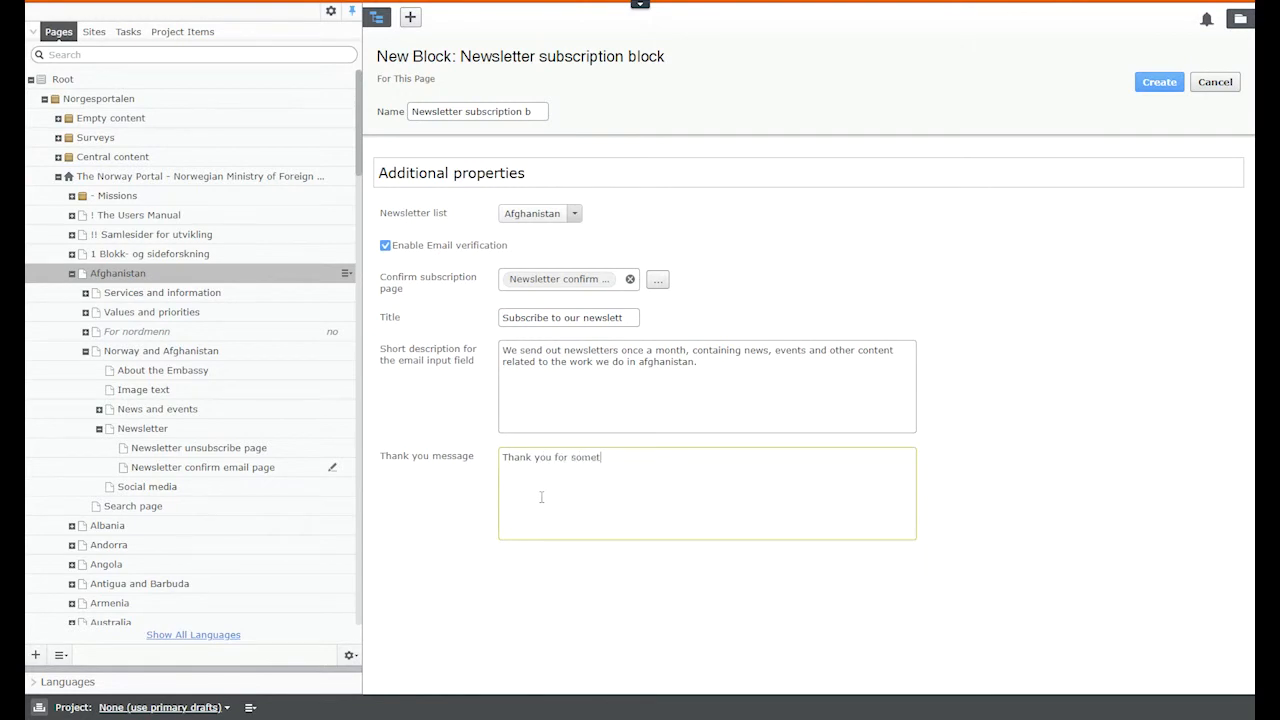
type("hing")
left_click(1158, 82)
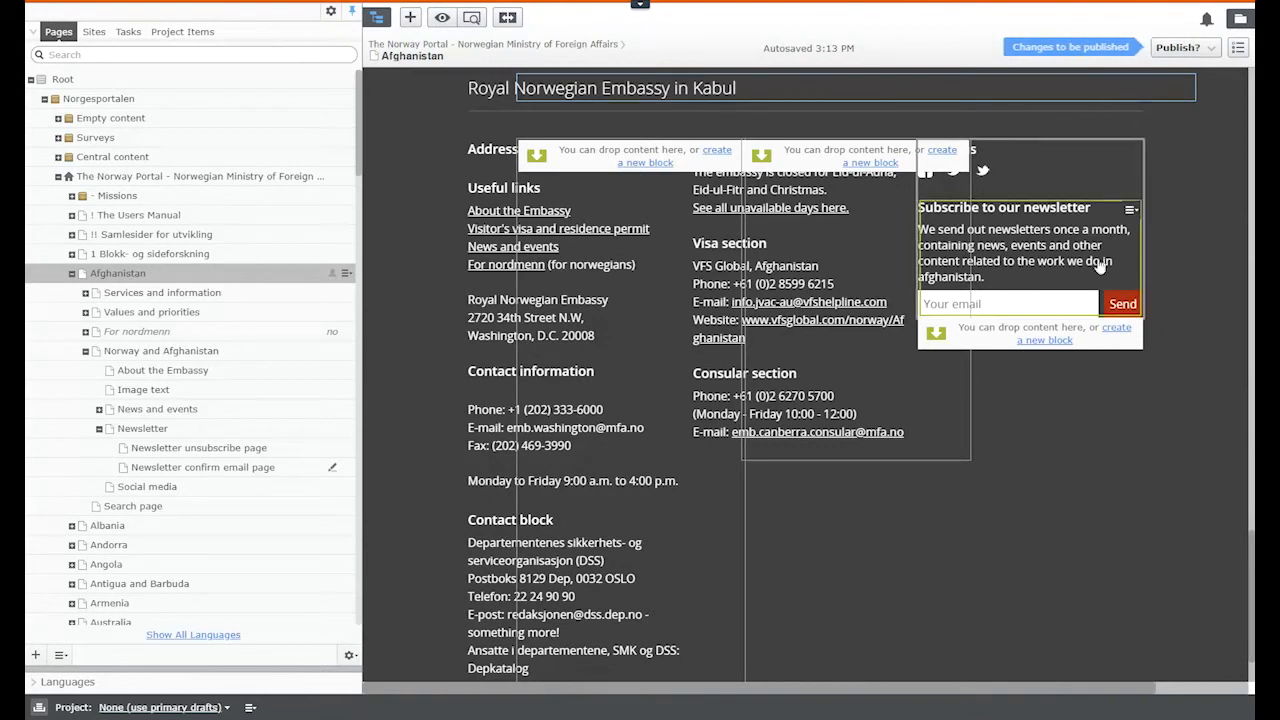
Step: Show the assets pane and bring up the Afghanistan page's publishing options
left_click(1240, 19)
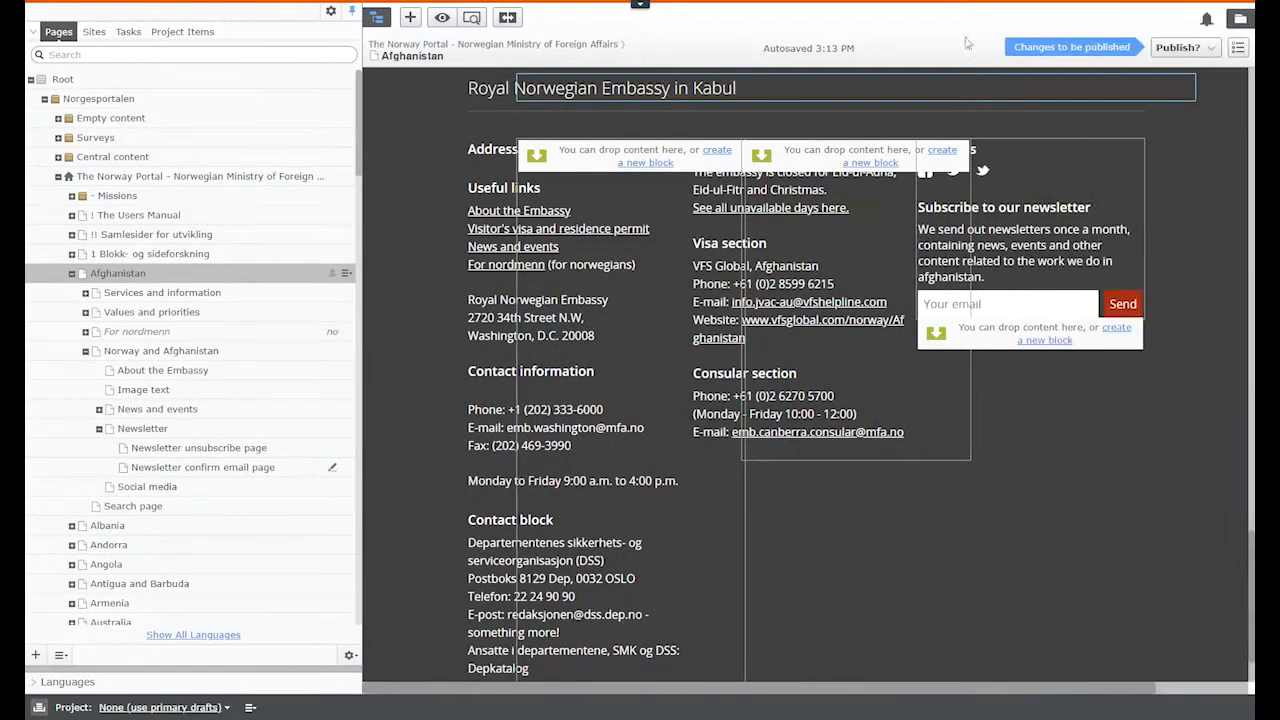
left_click(1180, 47)
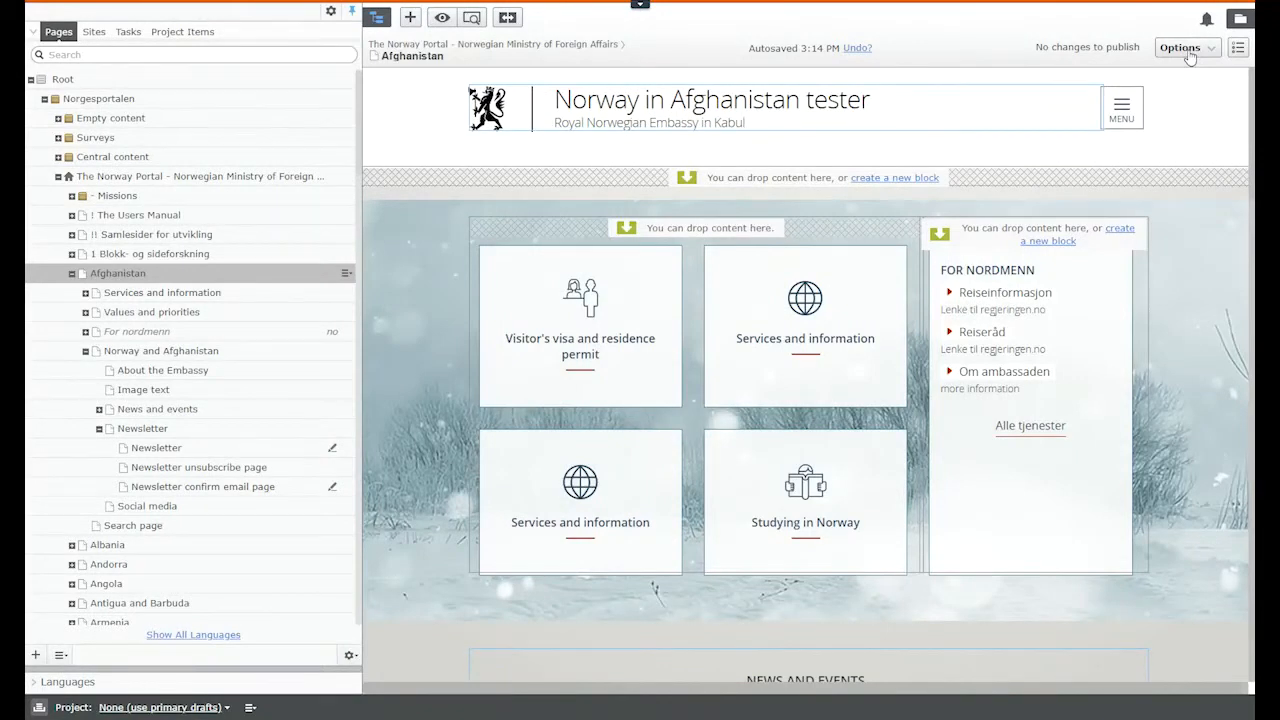
Step: Open the Newsletter confirm email page in All Properties view and show its Email tab
left_click(266, 489)
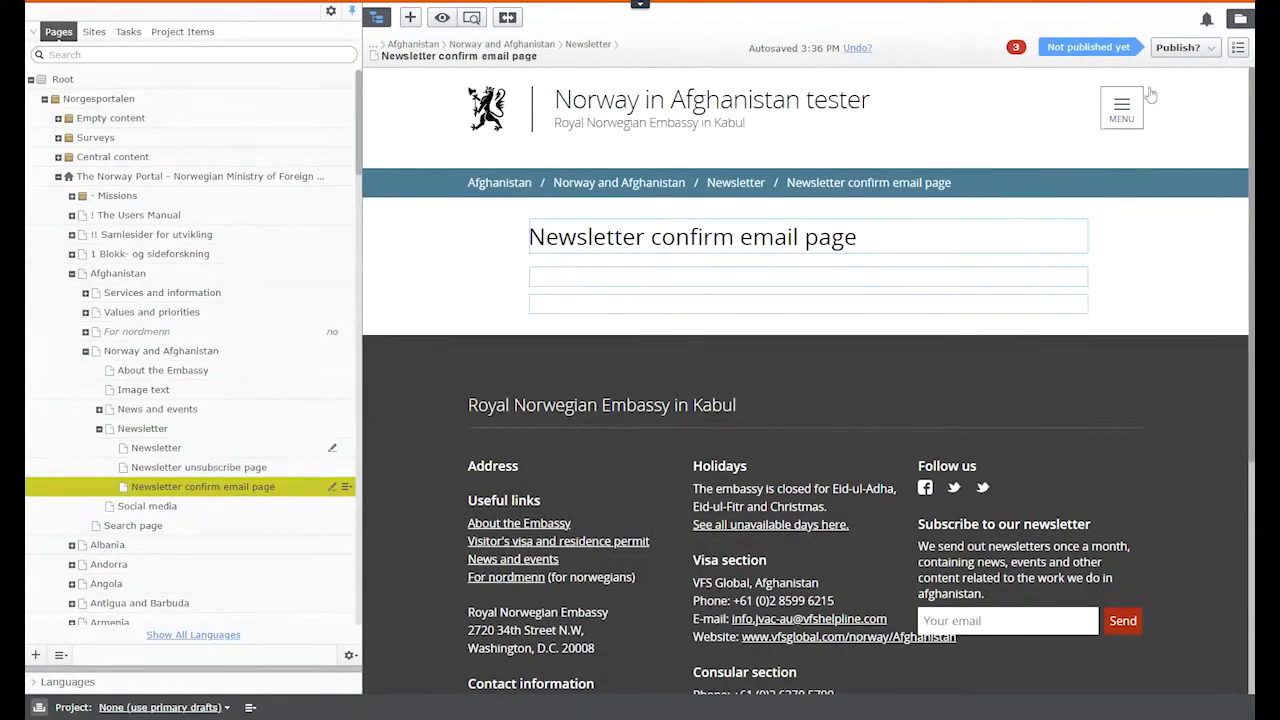
left_click(1239, 50)
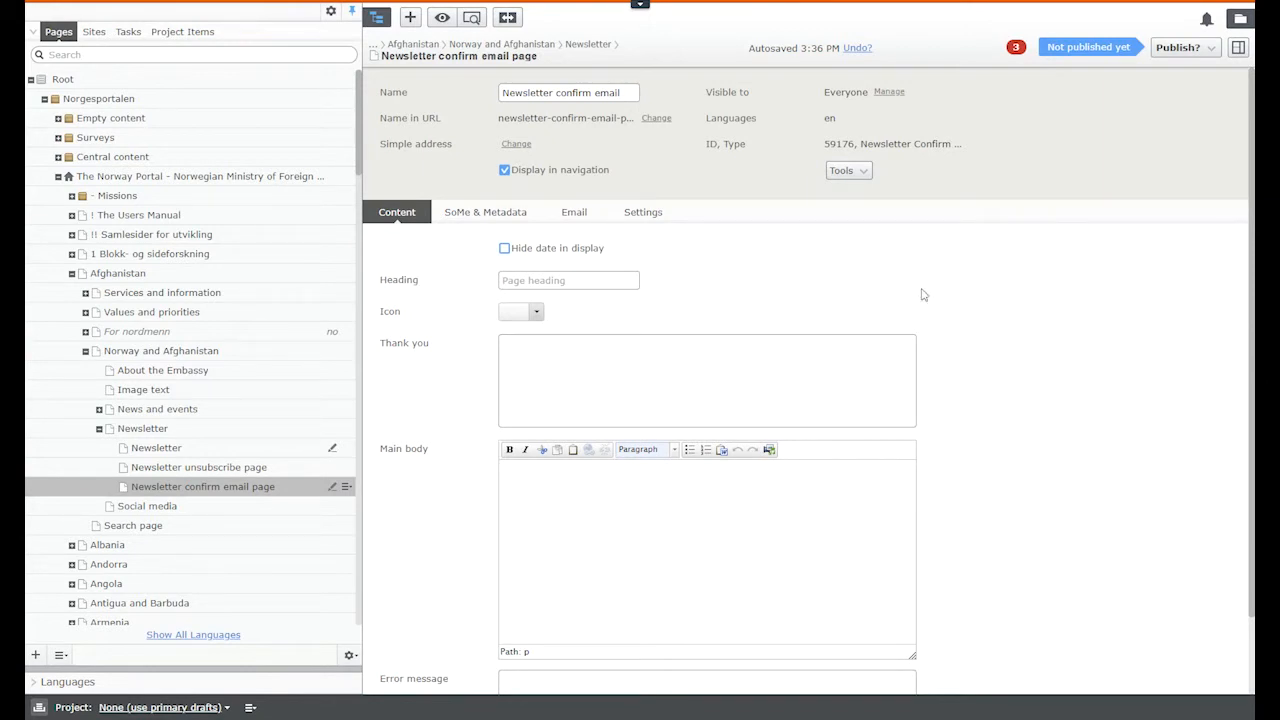
scroll(433, 398, "down", 1)
scroll(433, 398, "down", 2)
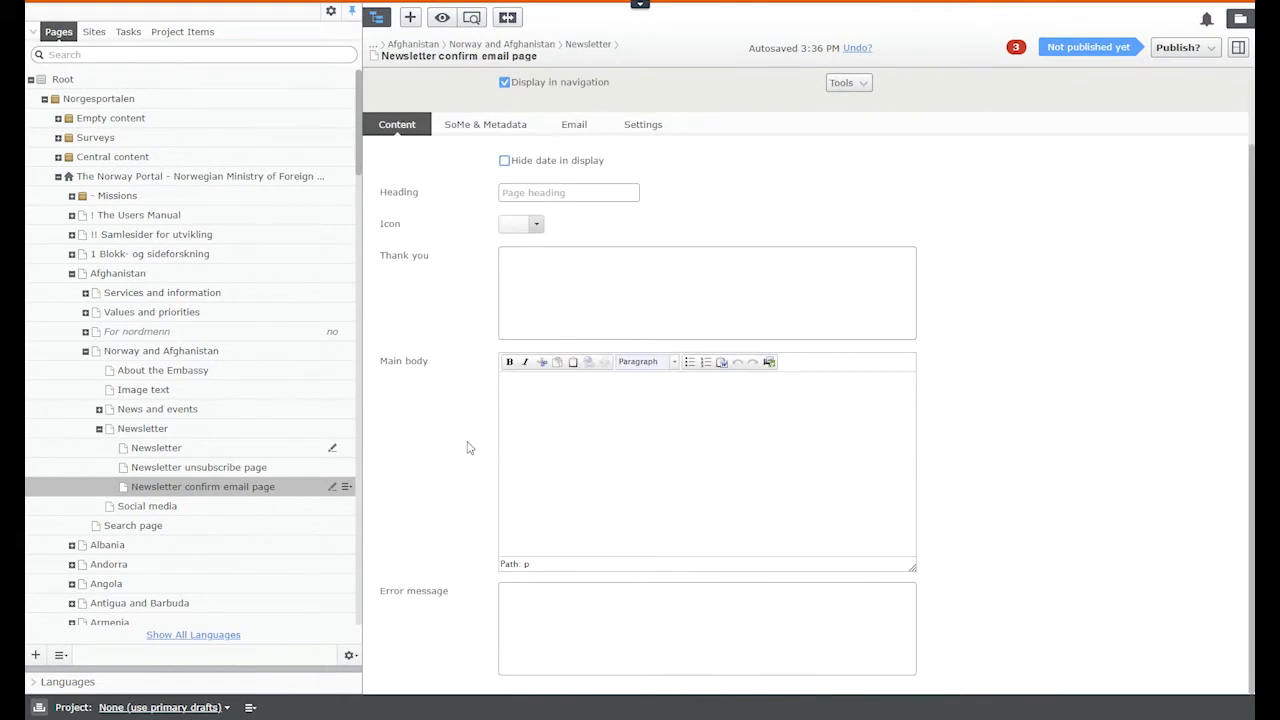
scroll(466, 447, "up", 2)
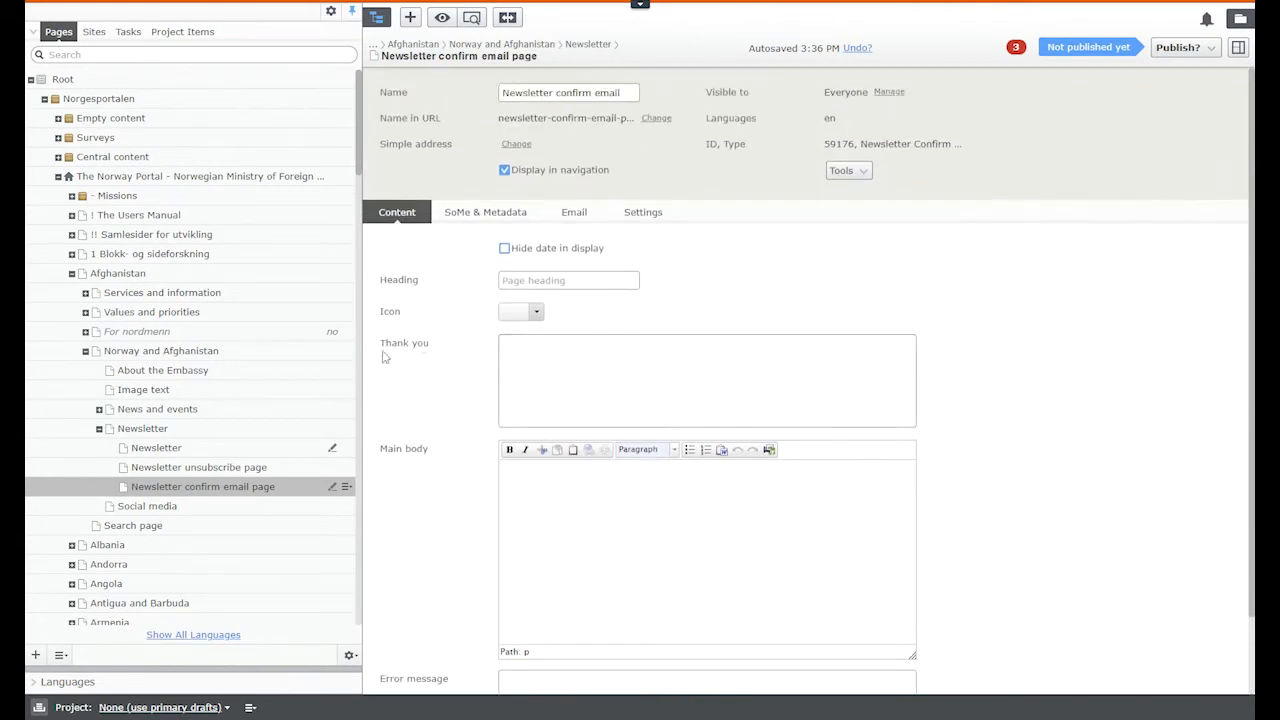
left_click(573, 373)
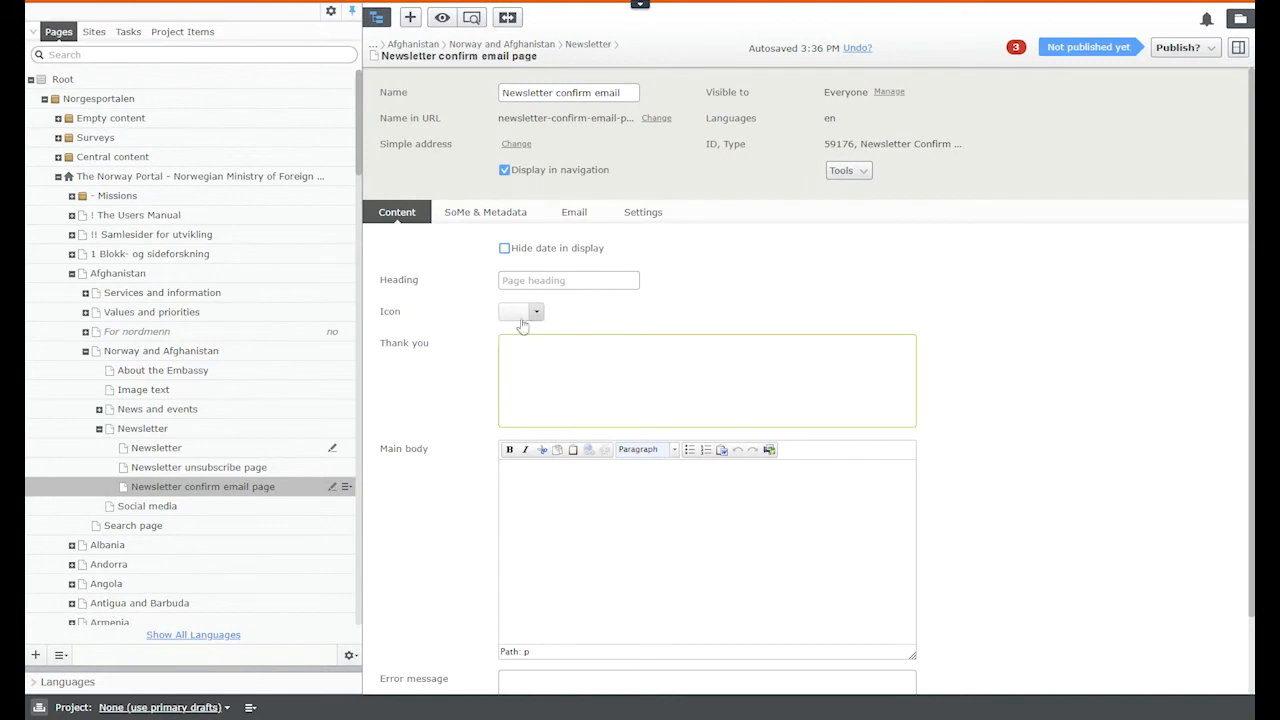
scroll(668, 567, "down", 2)
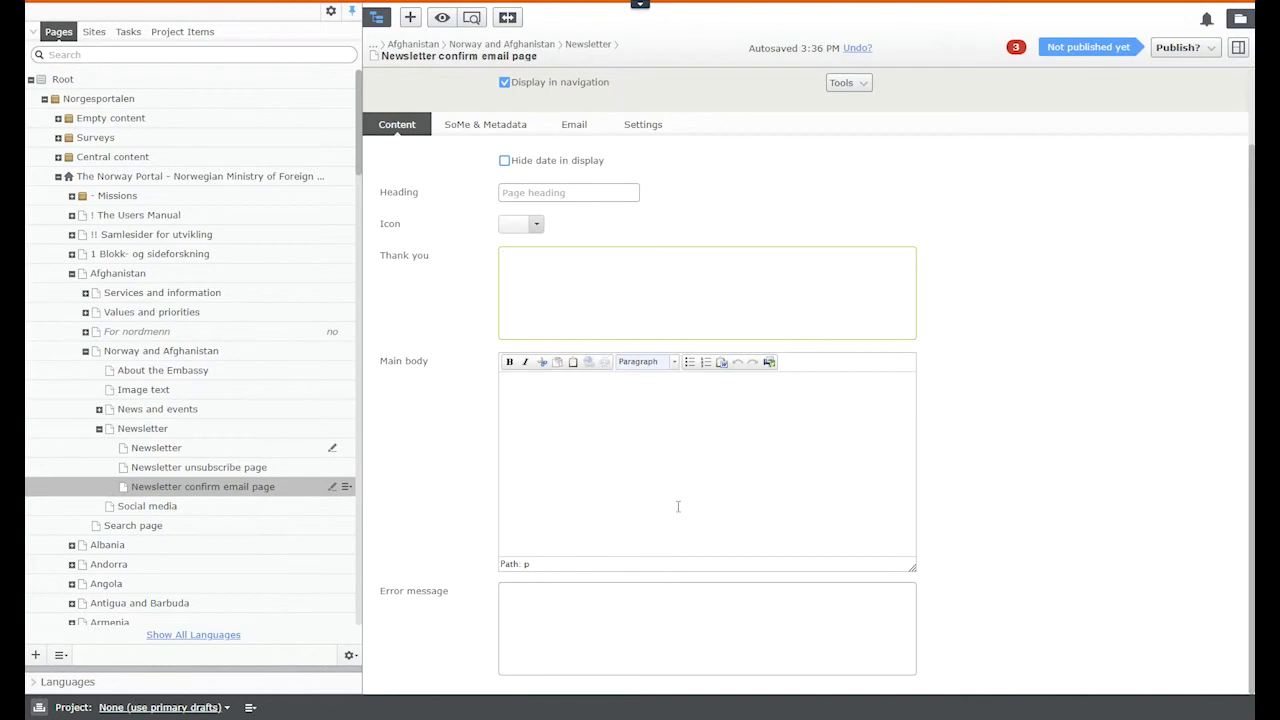
scroll(678, 506, "up", 2)
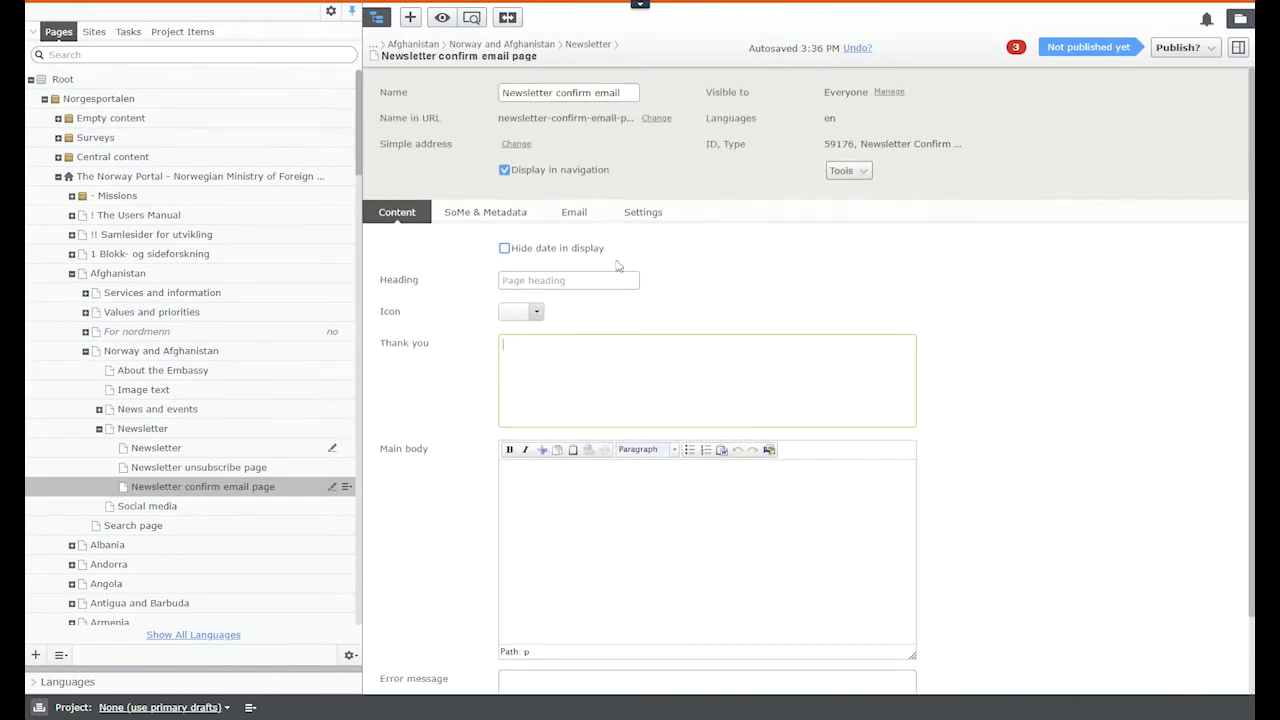
left_click(575, 213)
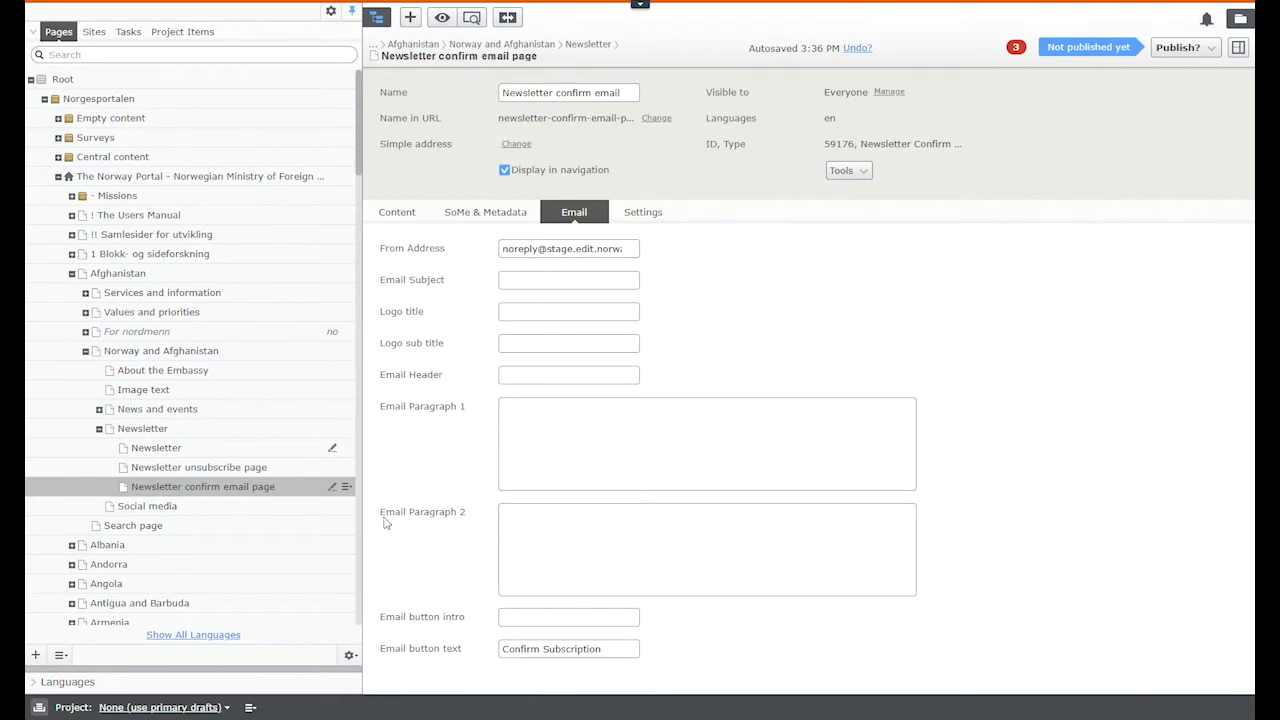
Step: Paste the GDPR notice about stored subscriber data into Email Paragraph 1
left_click_drag(383, 522, 450, 523)
left_click(473, 530)
key("alt+Tab")
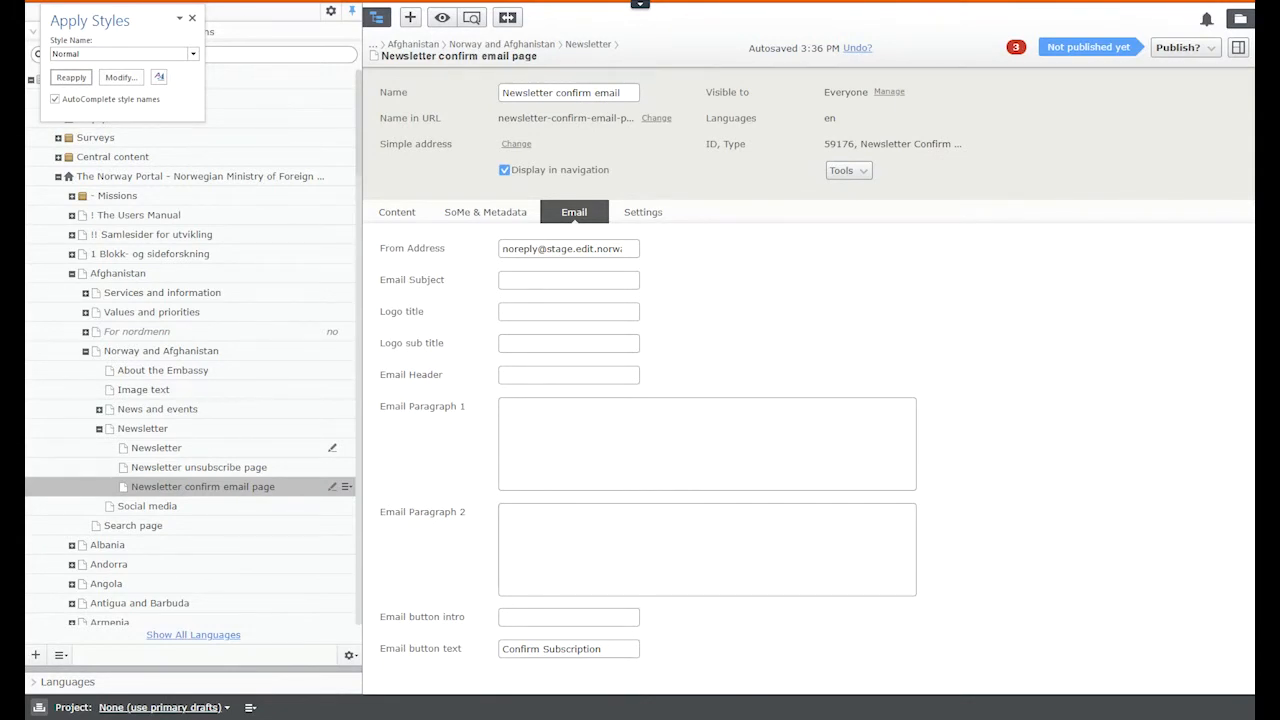
left_click(817, 432)
type("You receive this e-mail because someone (you, hopefully) added your e-mail in our newsletter. If you did not do this, please disregard this e-mail. In accordance with GDPR - When you subscribe to our newsletter we store the below mentioned content about your account. - Your e-mail address - The list to which you subscribed. The information will only be used for the newsletter and never re-distributed to any third party. If you unsubscribe, everything stored will be deleted. Any questions related to this subscription should be directed towards the foreign mission where your subscription was added.")
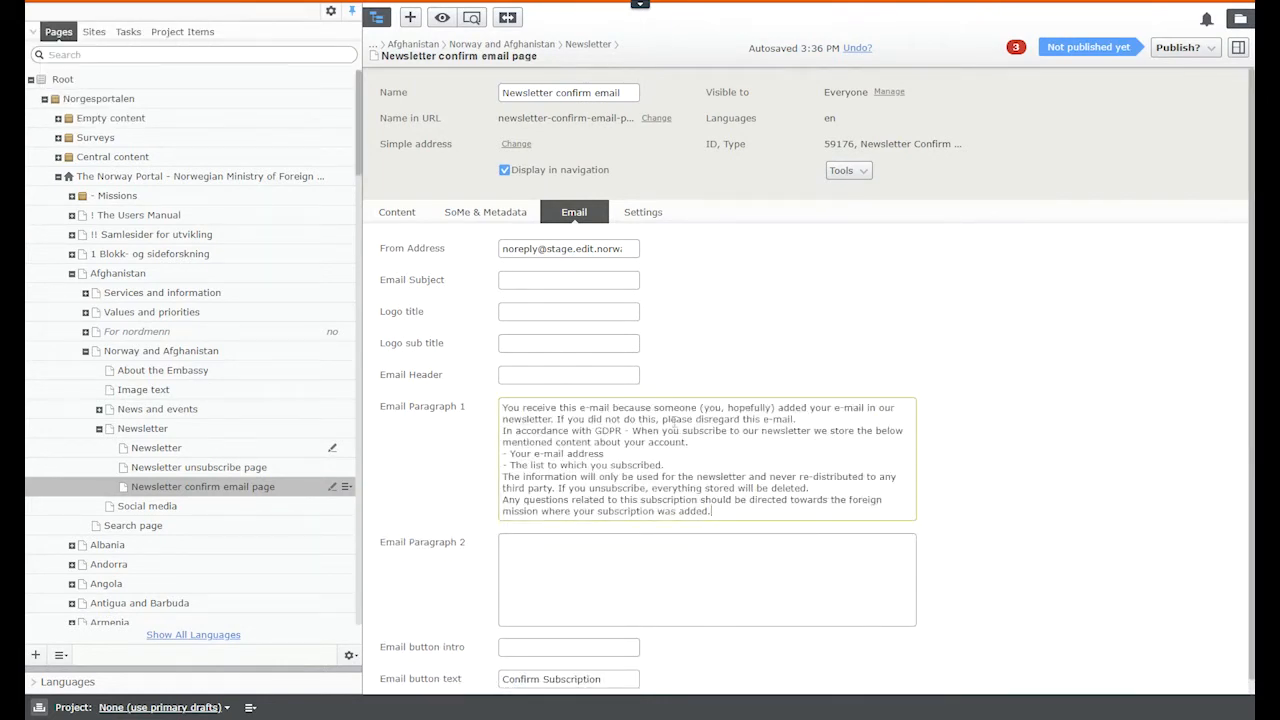
double_click(610, 430)
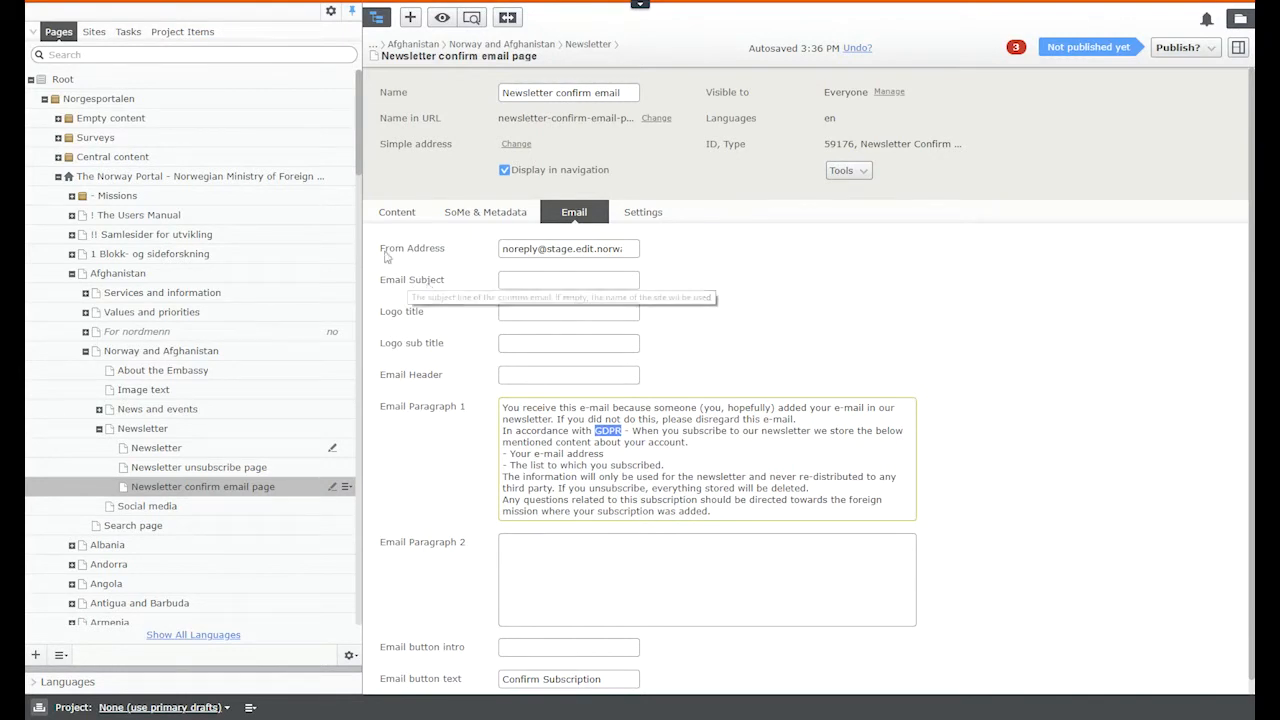
Step: Select the domain part of the prefilled sender address
left_click(513, 248)
left_click_drag(513, 248, 643, 252)
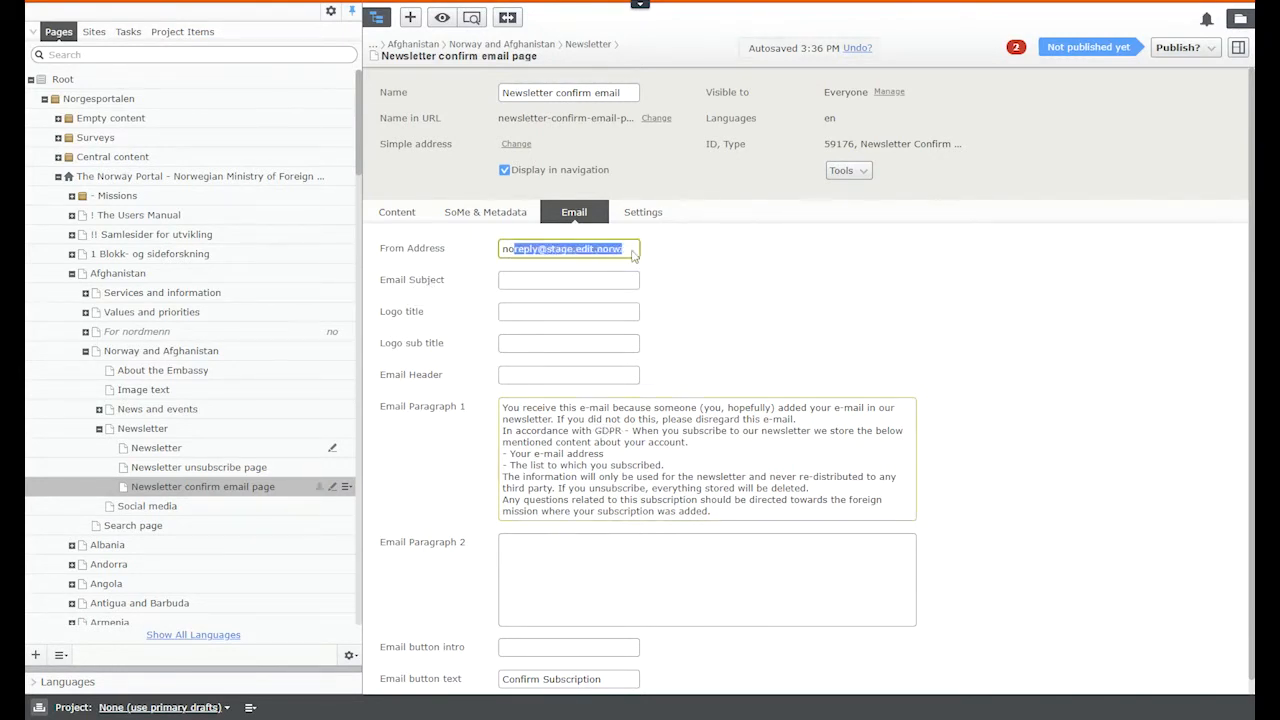
left_click(588, 250)
left_click_drag(588, 250, 546, 250)
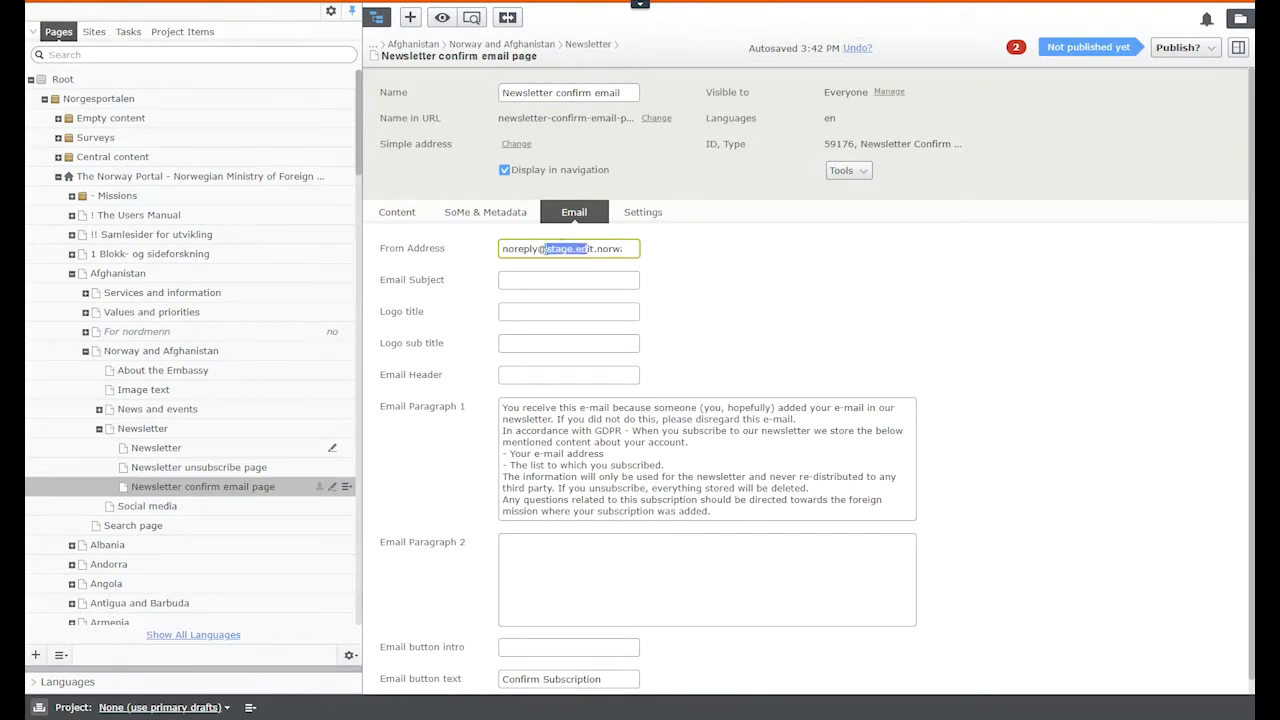
left_click(715, 278)
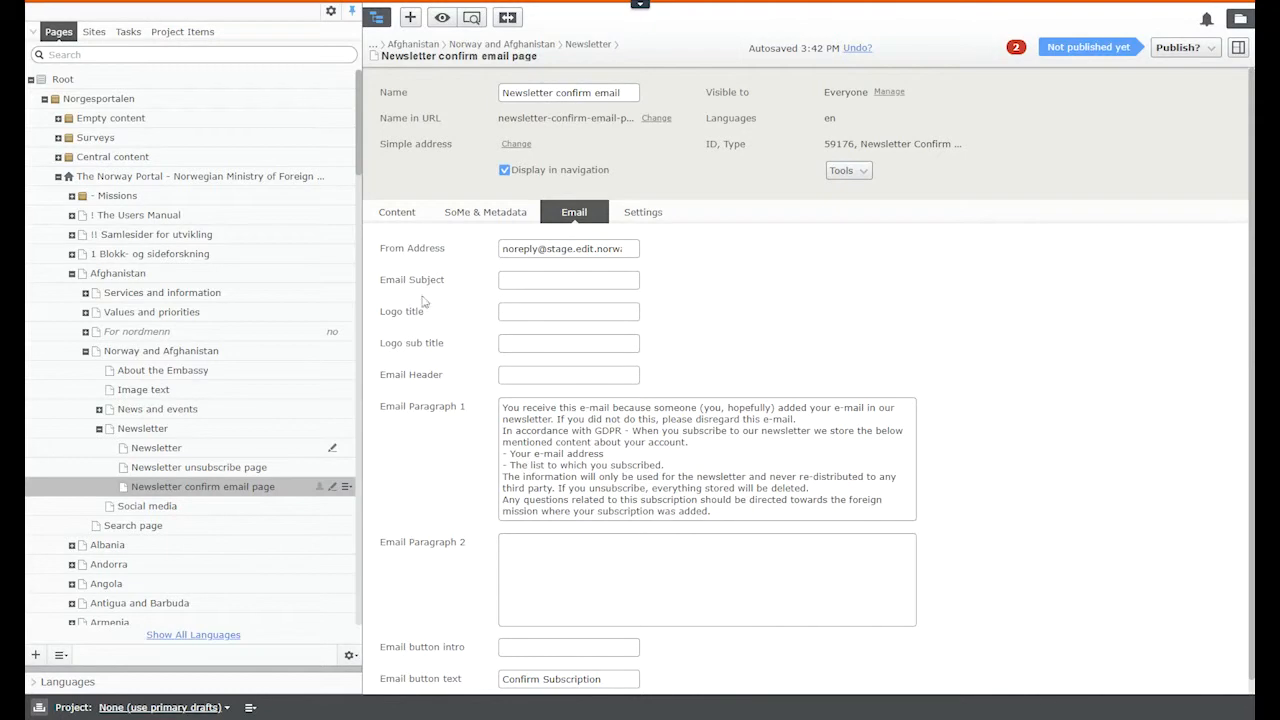
Step: Review the Logo title, Email Header and Email Paragraph 1 fields, then select the Confirm Subscription button text
left_click(519, 318)
key("Tab")
left_click(528, 374)
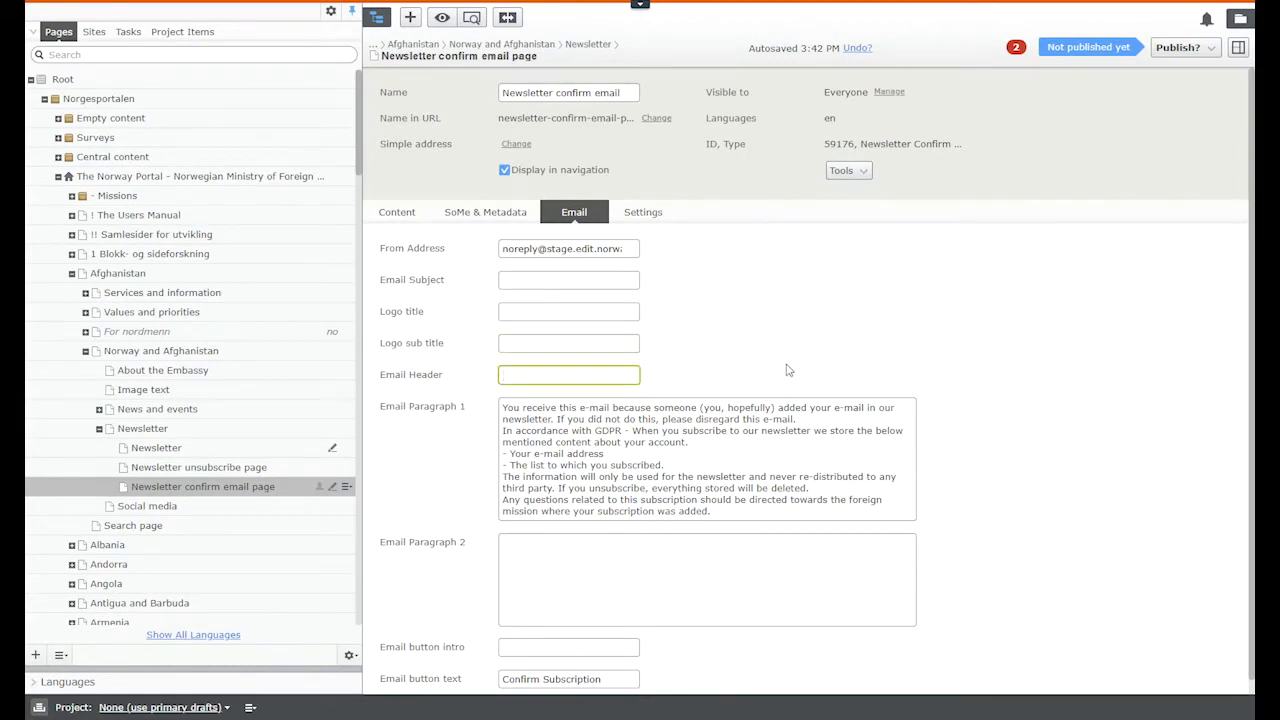
scroll(787, 370, "down", 1)
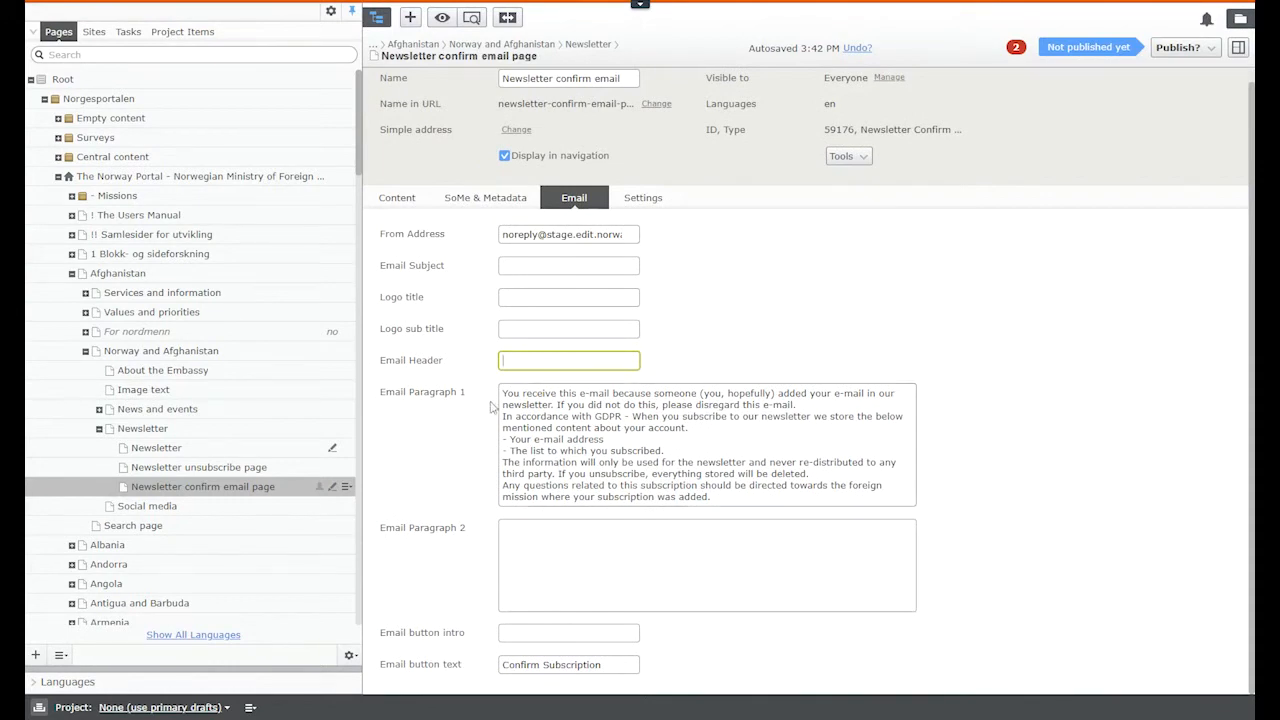
left_click_drag(502, 395, 712, 497)
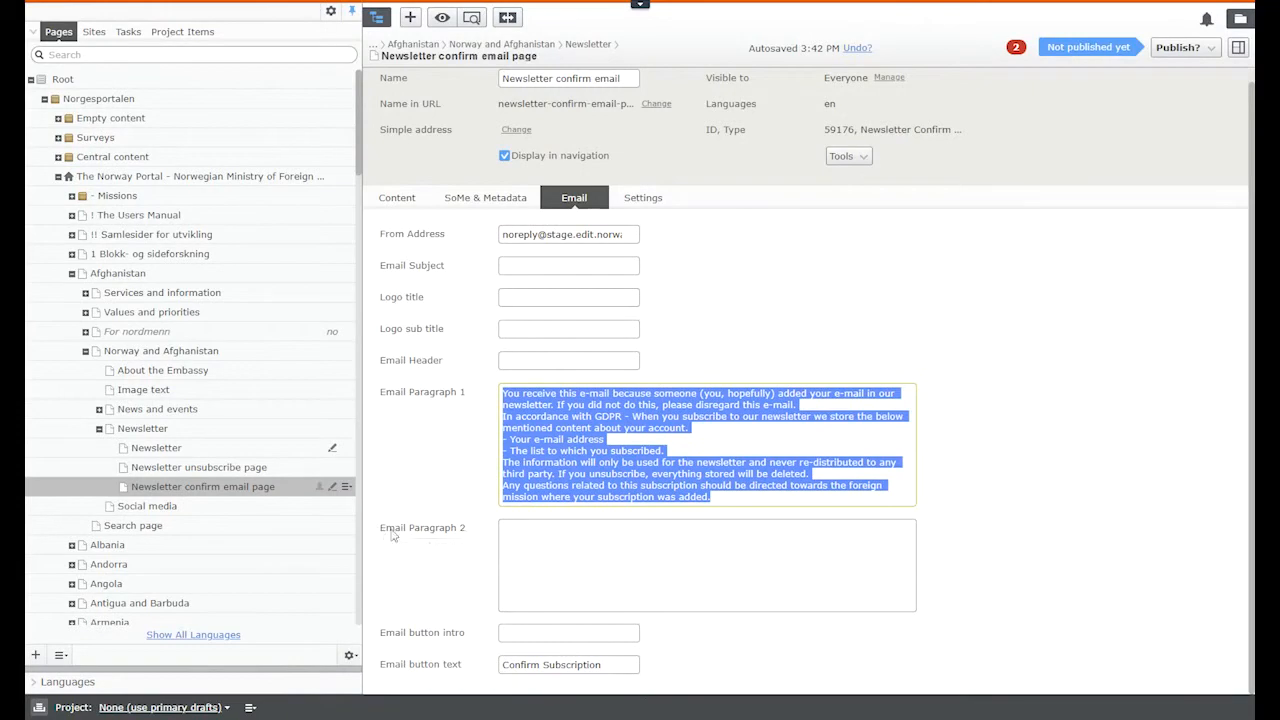
left_click_drag(381, 529, 478, 530)
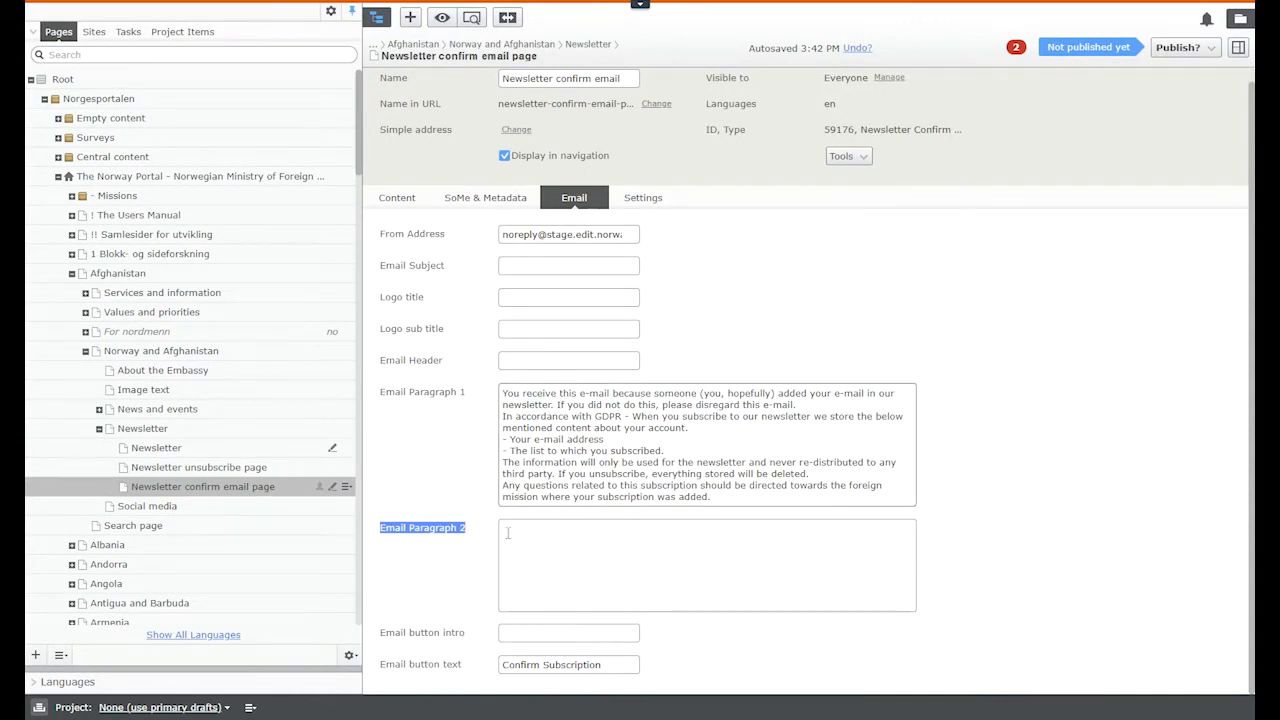
left_click(1094, 539)
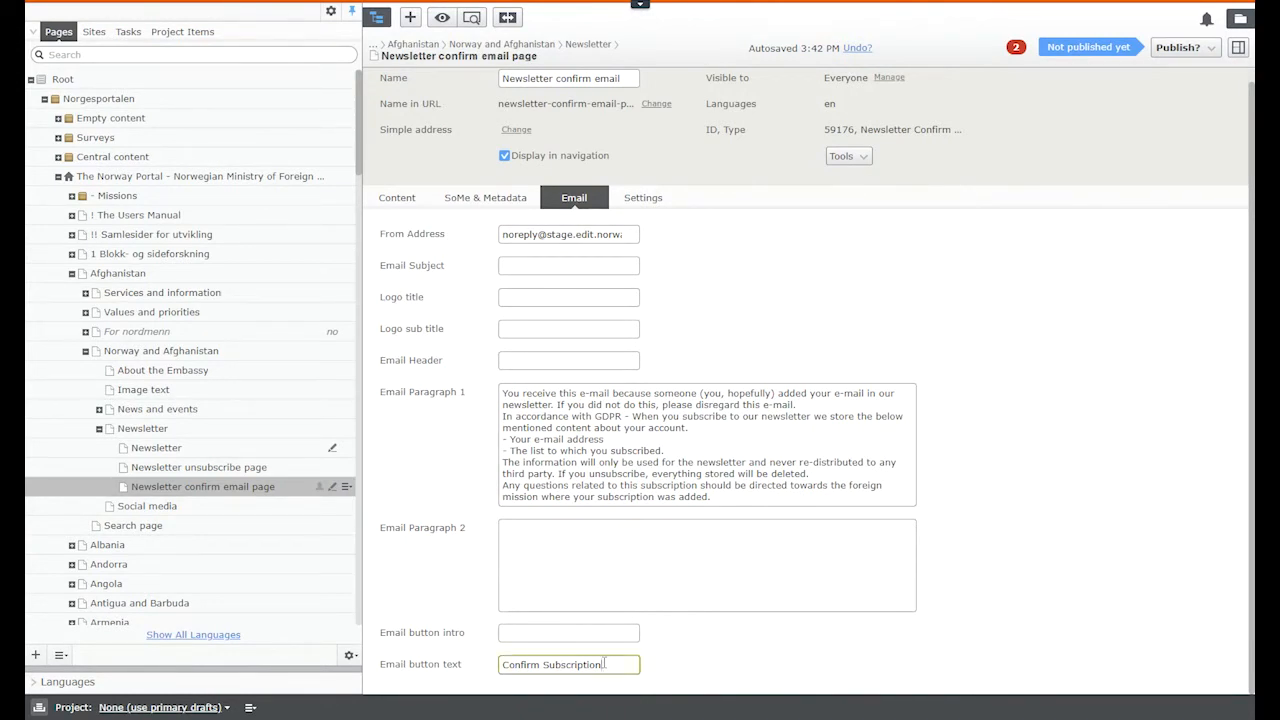
left_click_drag(604, 664, 512, 668)
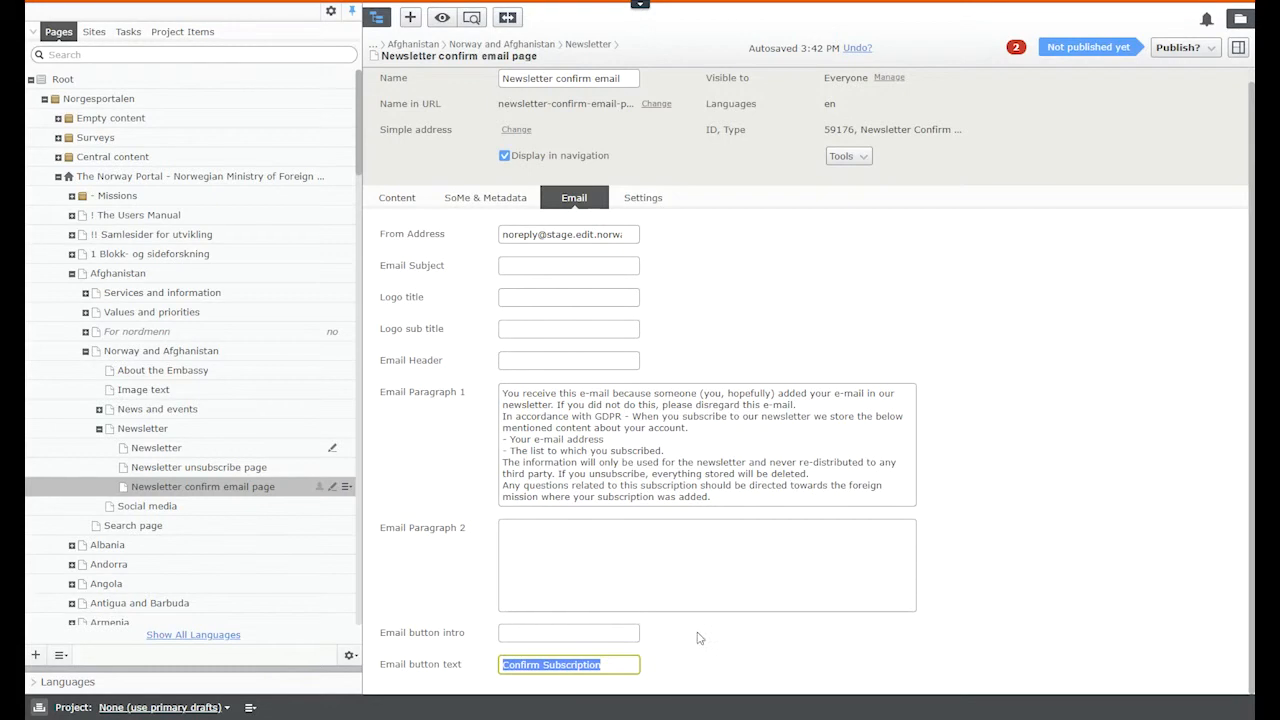
key("alt+Tab")
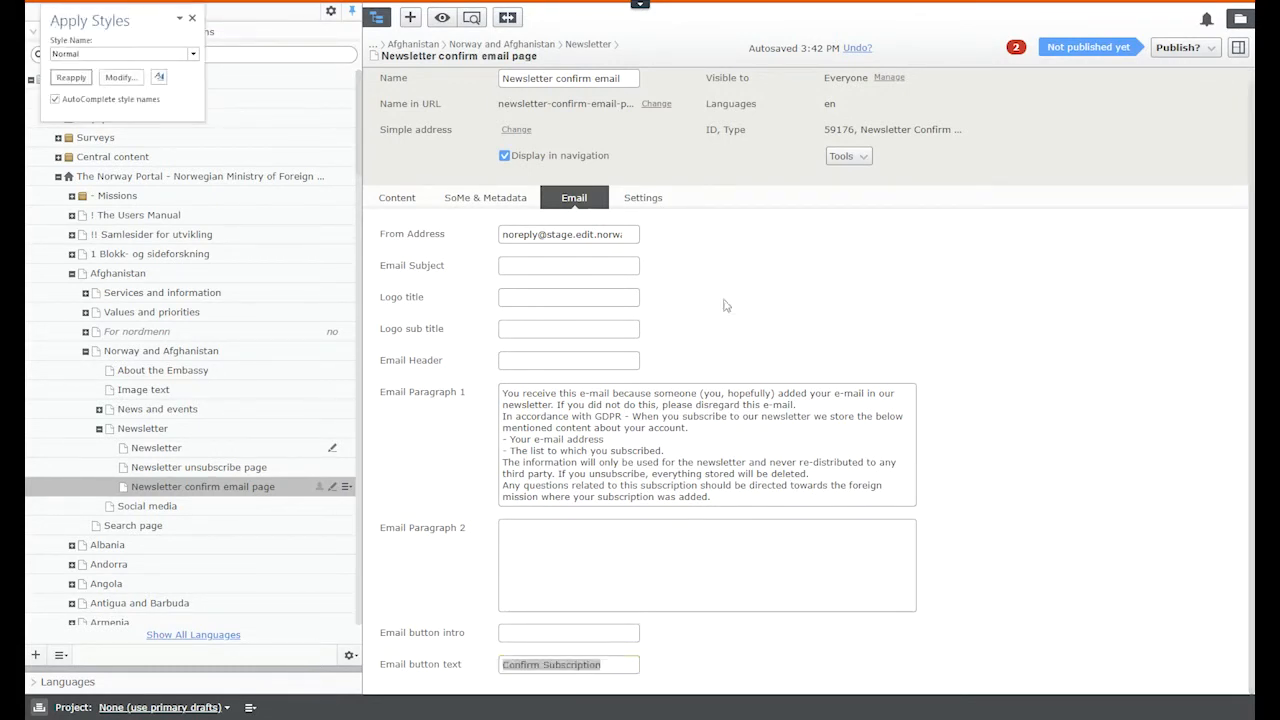
left_click(591, 272)
Step: Paste the Norway and «Country name» logo title and the embassy name as logo subtitle
left_click(545, 317)
type("Norway and «Country name»")
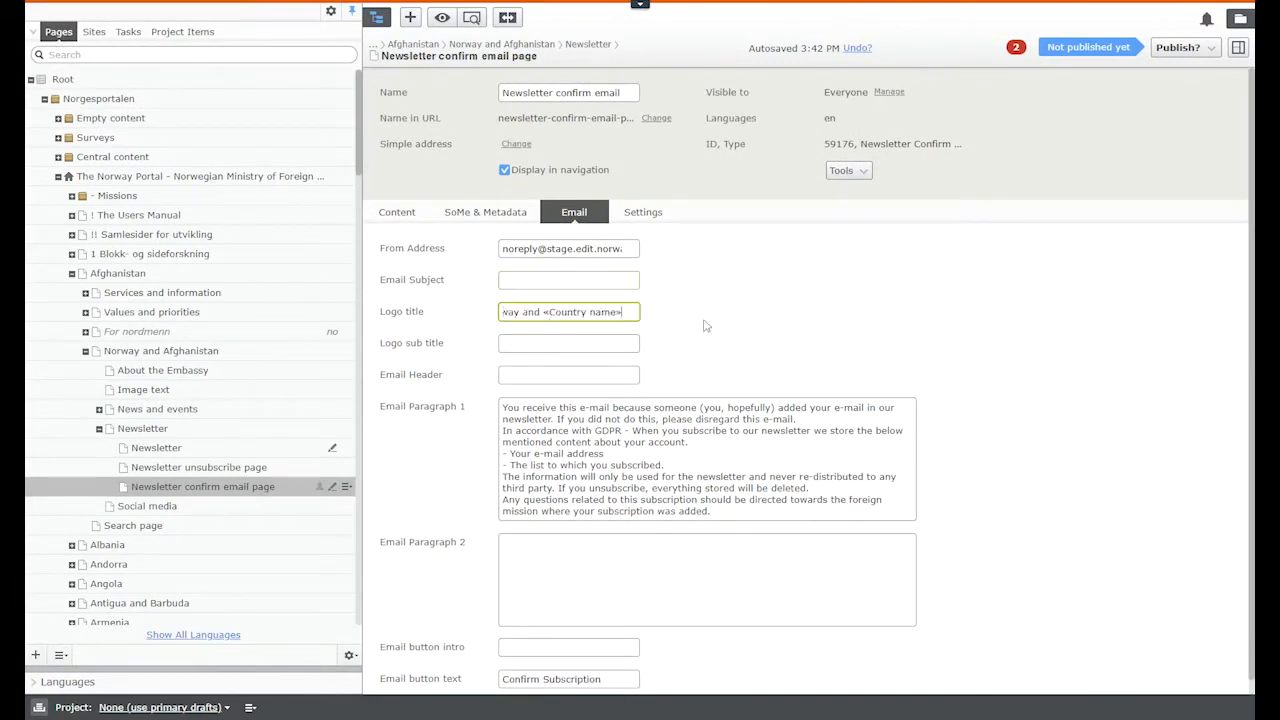
key("alt+Tab")
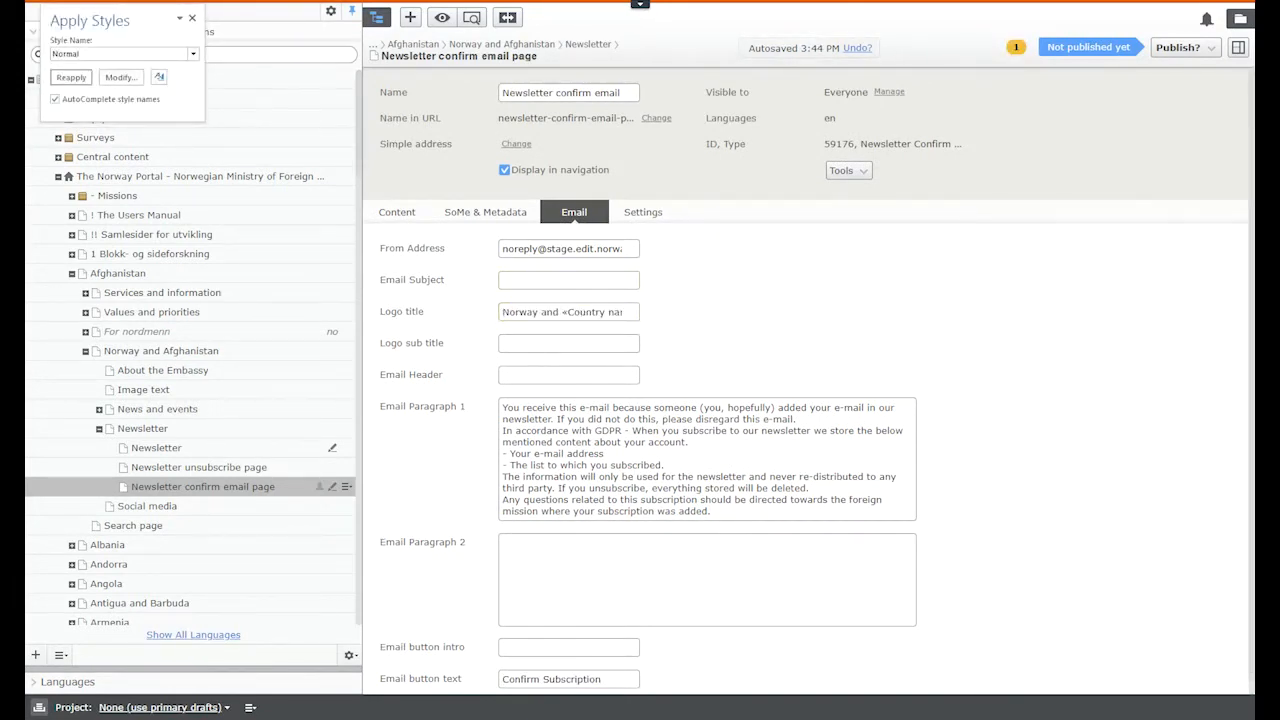
left_click(519, 344)
type("Norwegian Embassy in Kabul")
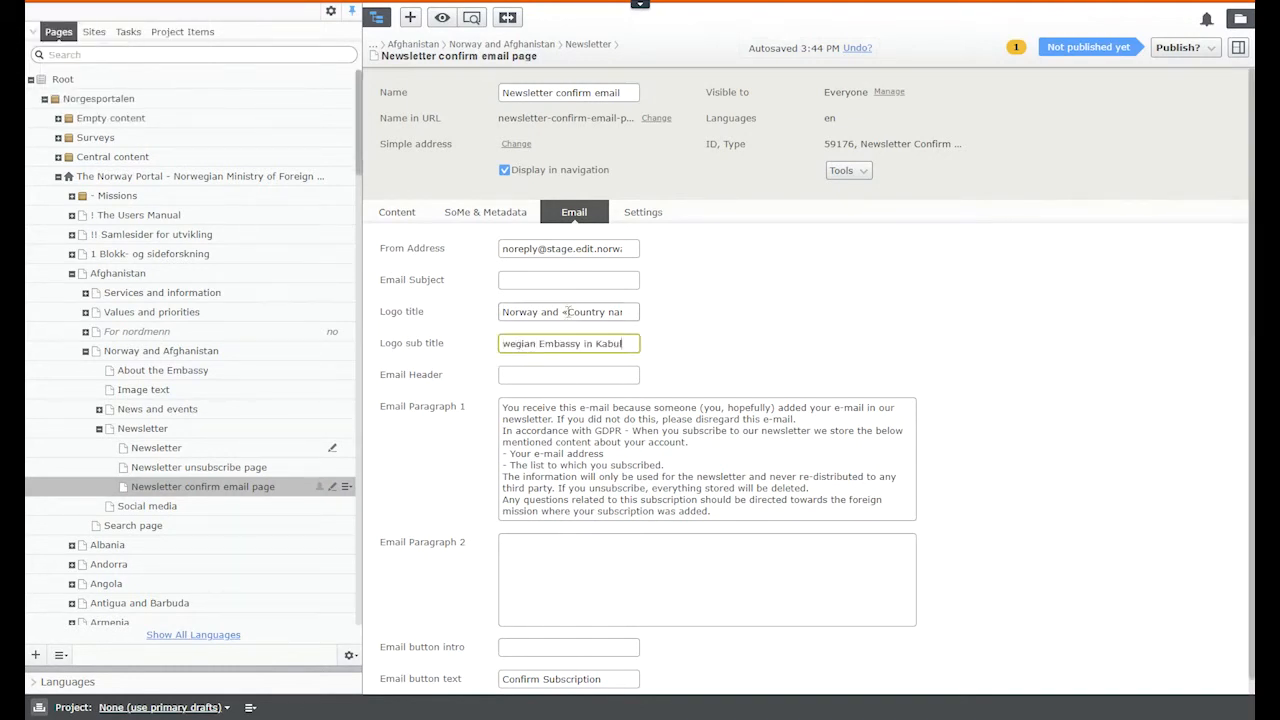
key("alt+Tab")
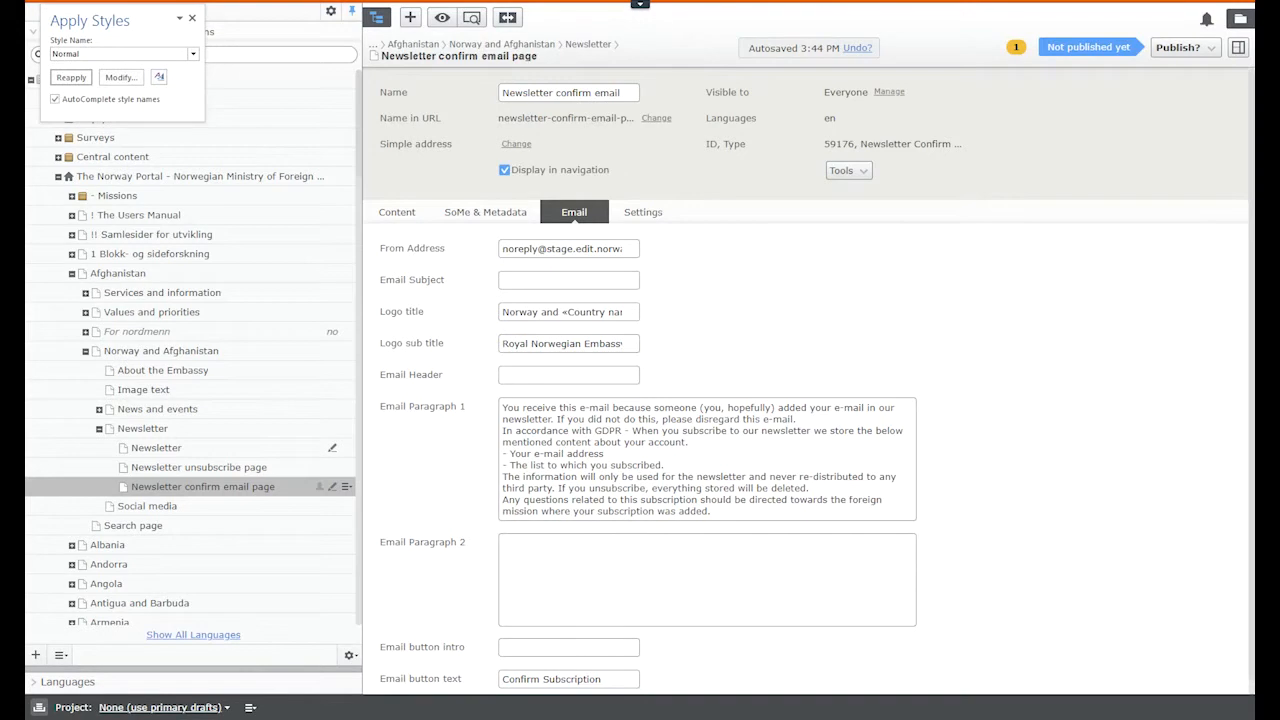
Step: Paste 'Thank you for subscribing to our newsletter.' into Email Header and Email Subject
left_click(590, 375)
key("ctrl+v")
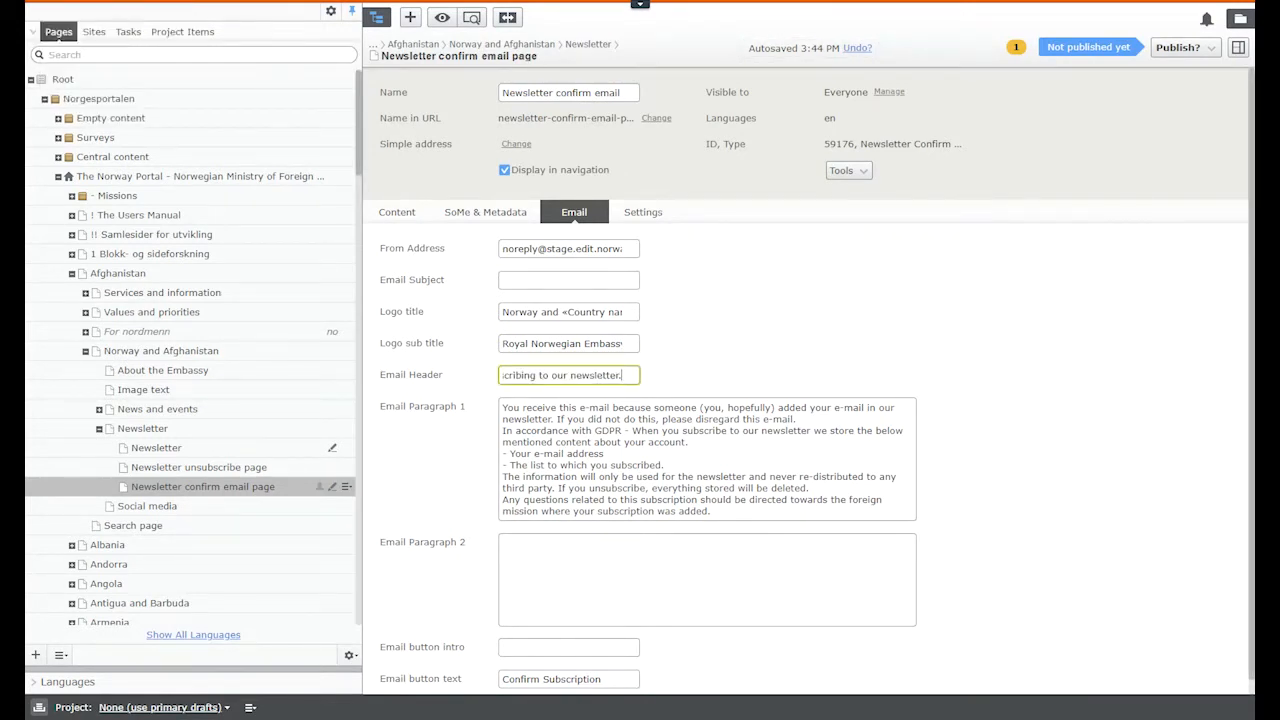
key("alt+Tab")
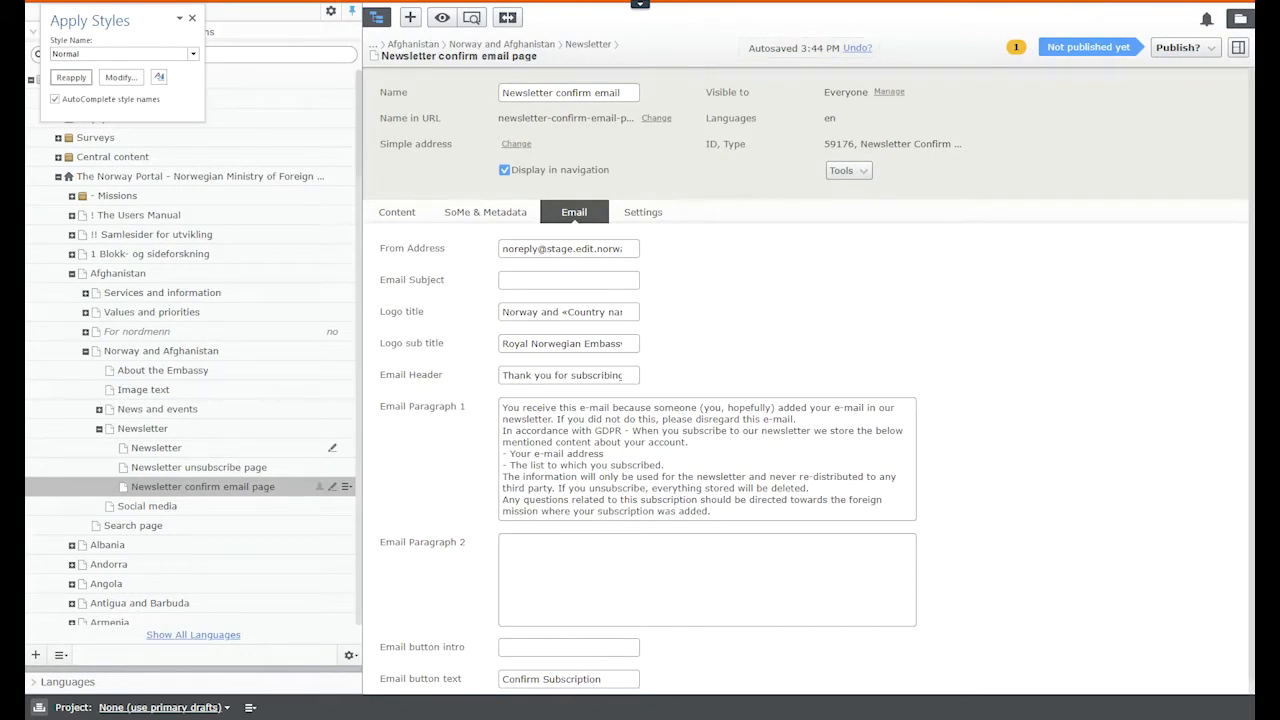
left_click(589, 280)
type("Thank you for subscribing to our newsletter.")
left_click(829, 284)
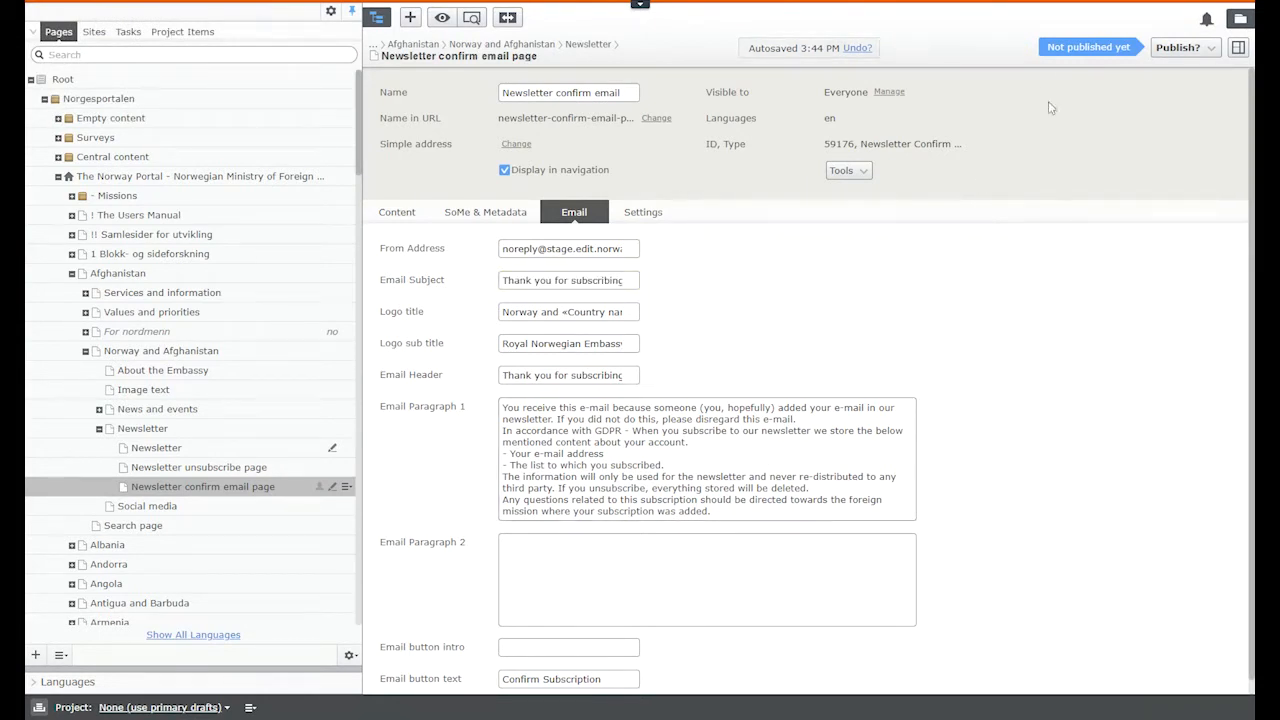
Step: Publish the confirm email page, untick Display in navigation and republish, then open Newsletter unsubscribe page
left_click(1180, 48)
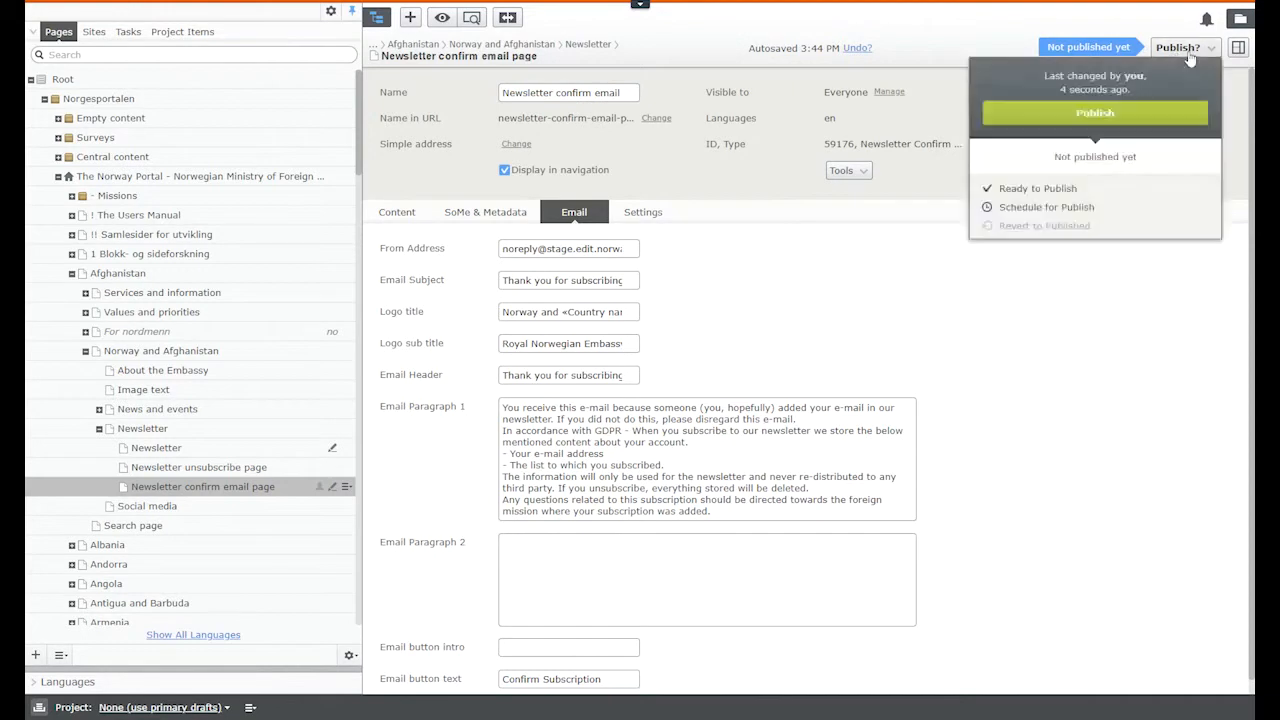
left_click(1158, 119)
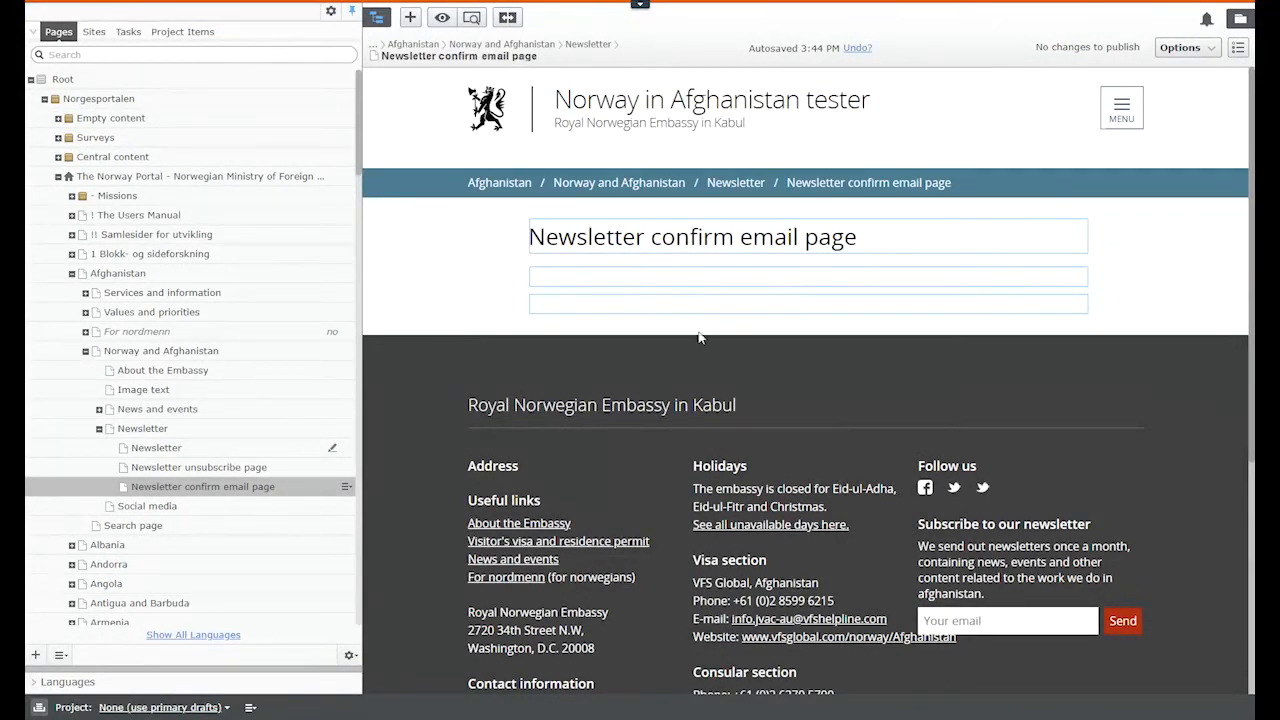
scroll(702, 337, "up", 2)
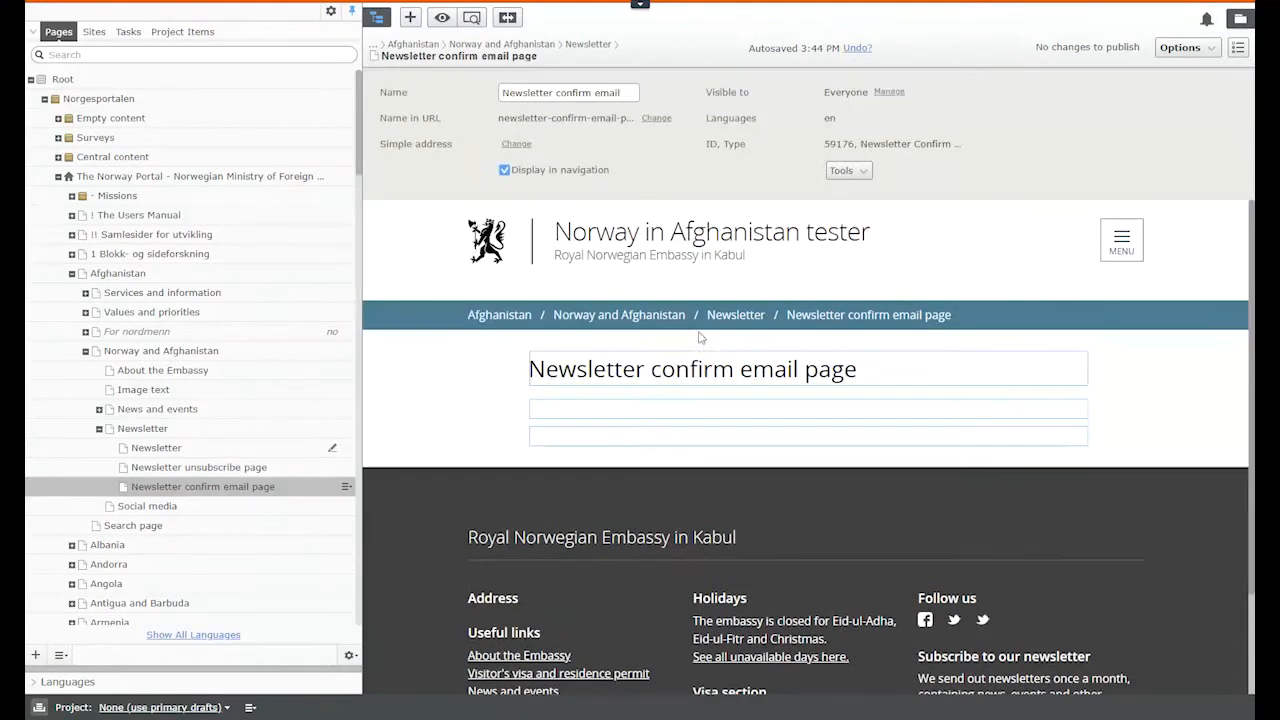
left_click(504, 171)
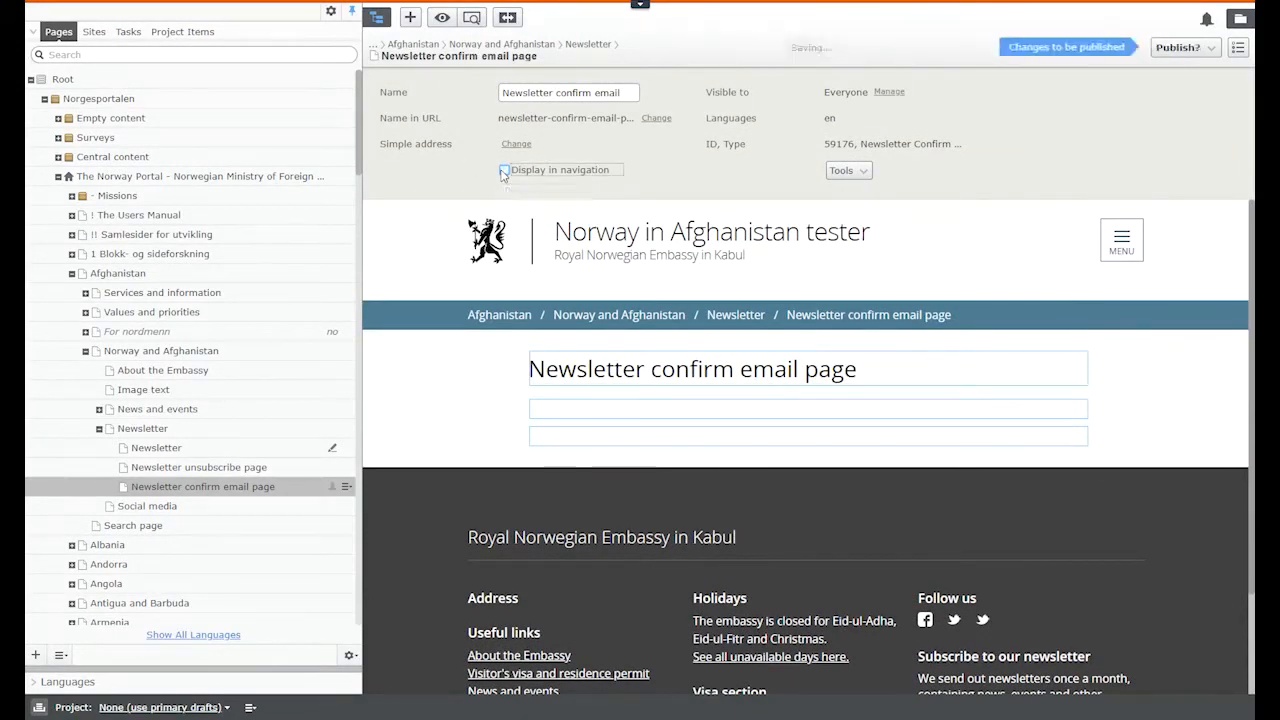
left_click(1180, 47)
left_click(1186, 114)
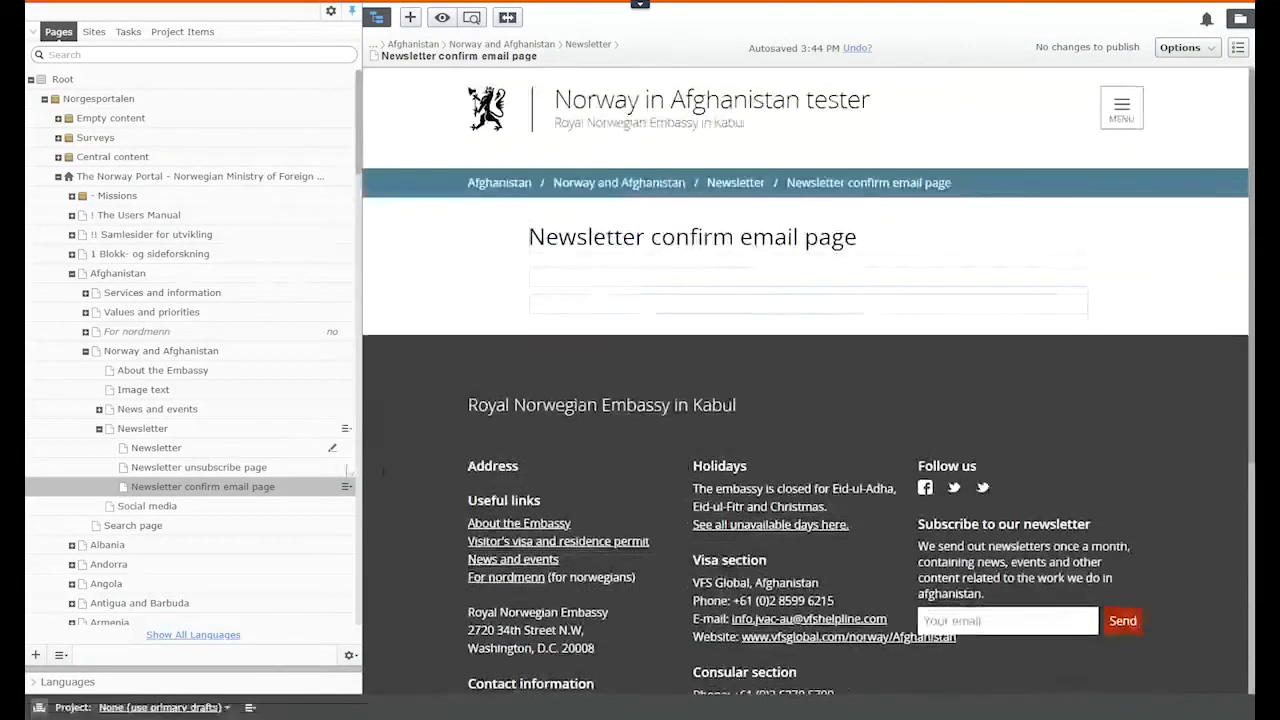
left_click(250, 467)
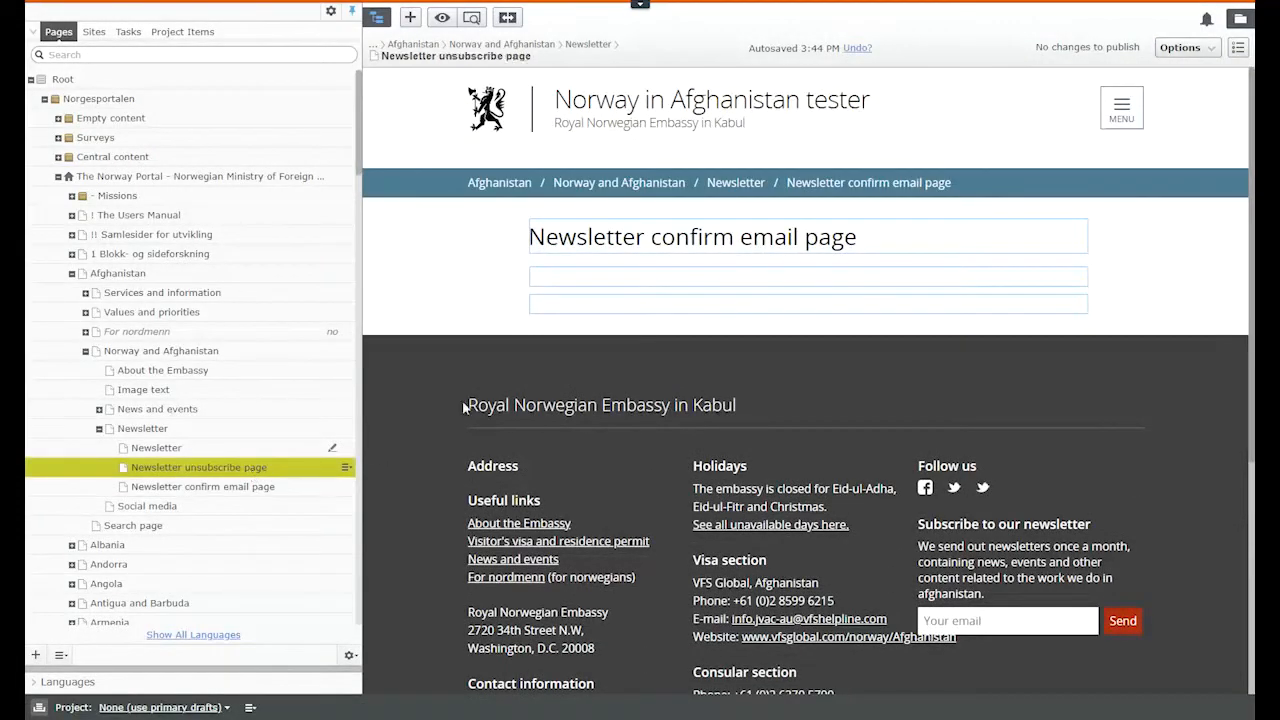
Step: Untick Display in navigation on the unsubscribe page and publish the change
scroll(829, 233, "up", 2)
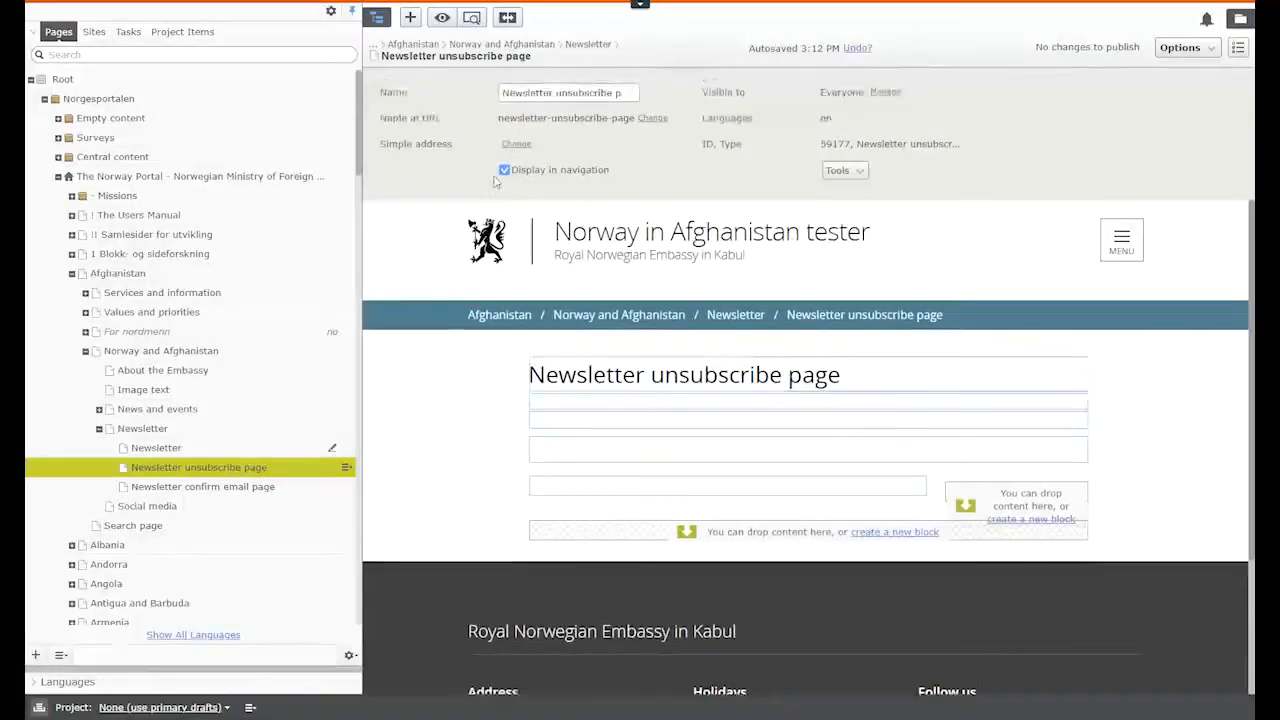
left_click(505, 170)
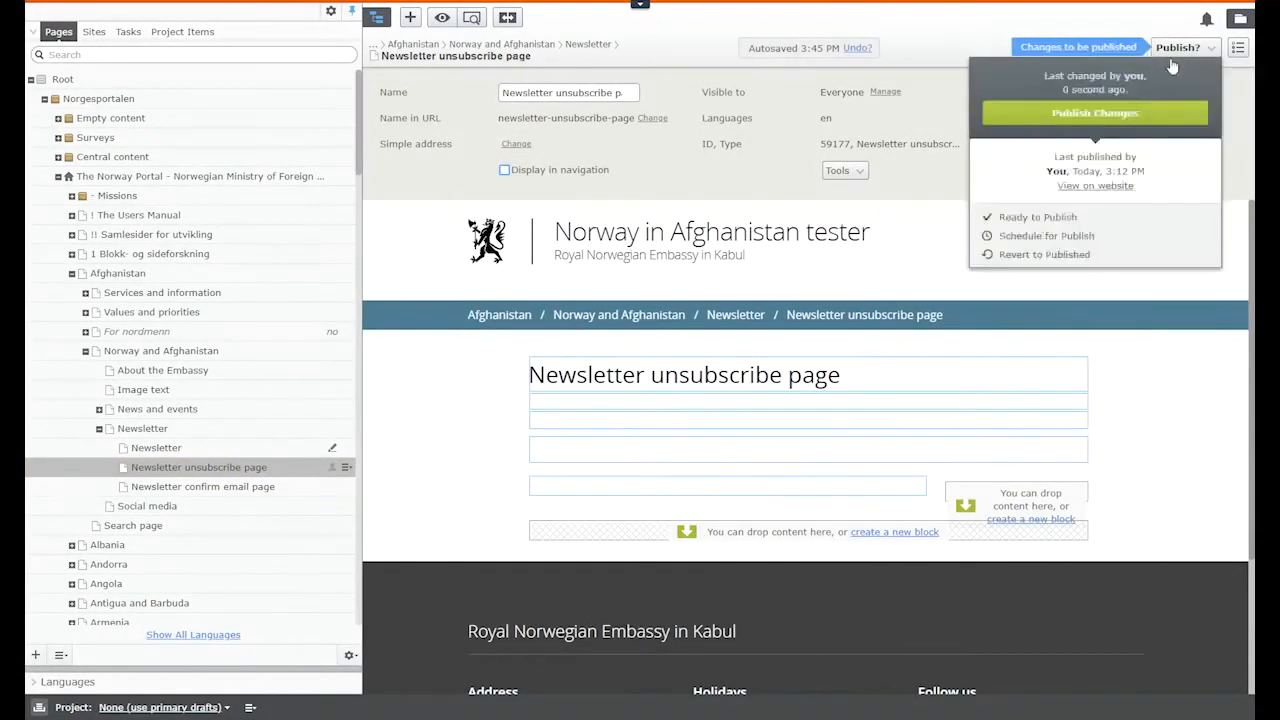
left_click(1095, 113)
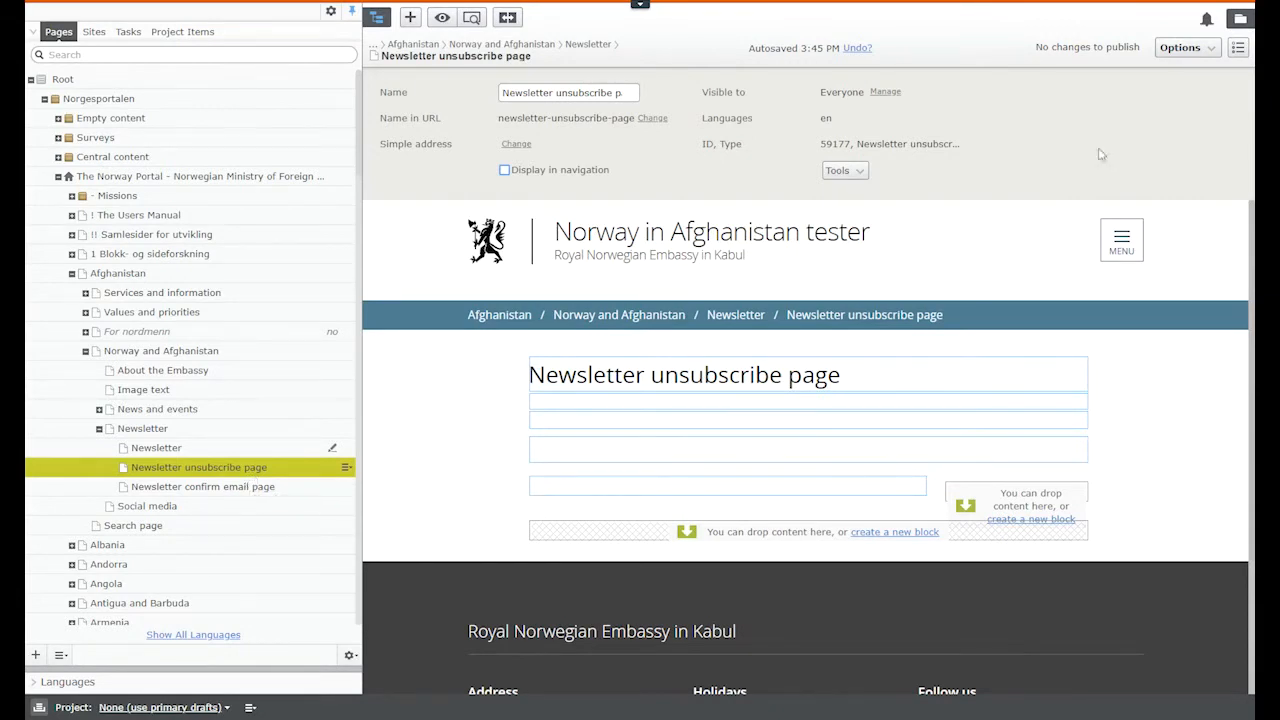
Step: Switch the unsubscribe page to All Properties view and scroll through the form
left_click(1238, 48)
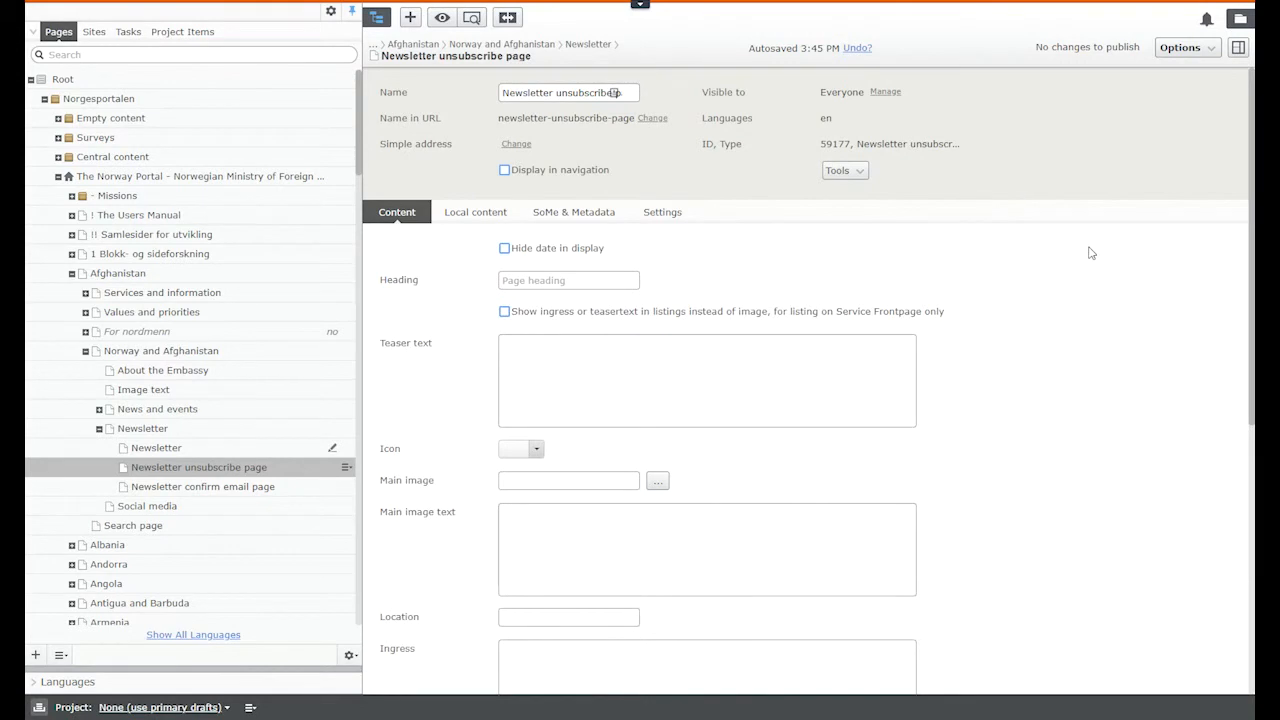
scroll(1016, 474, "down", 3)
scroll(1016, 474, "down", 1)
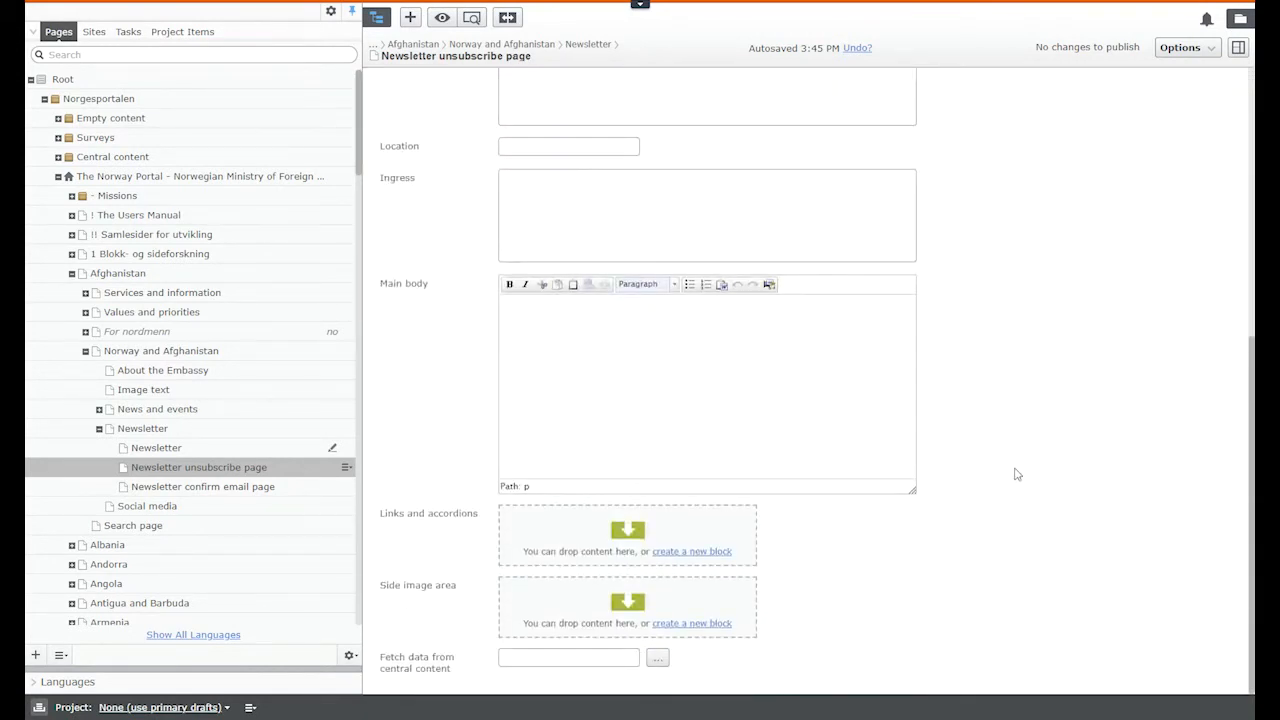
scroll(1016, 474, "up", 3)
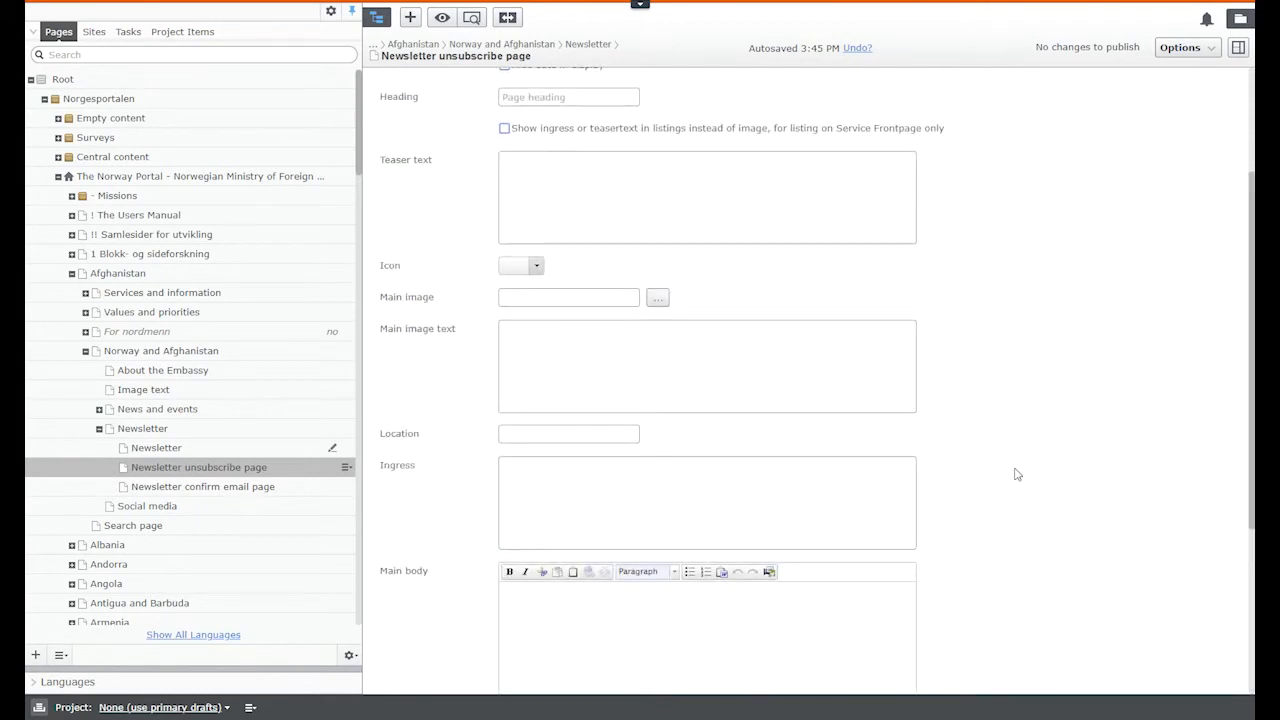
scroll(1016, 474, "up", 2)
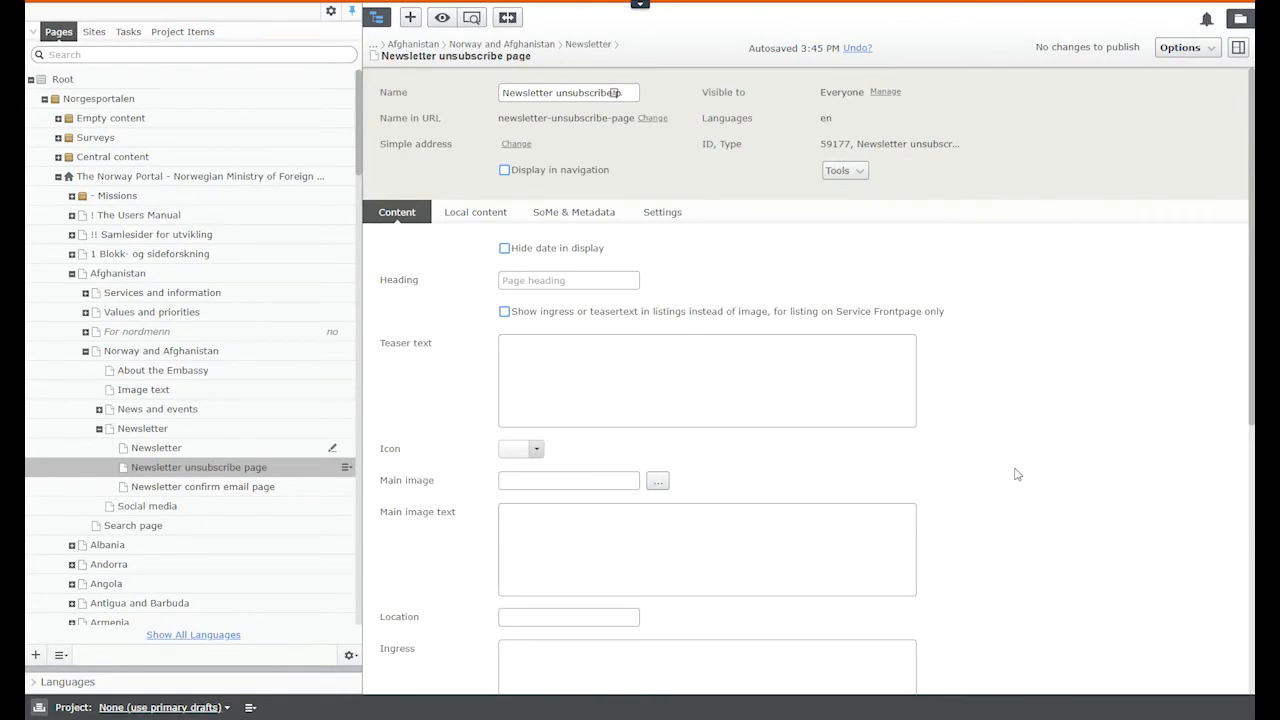
Step: Check the unsubscribe page's Local content settings (newsletter list Afghanistan), then open the Newsletter page
left_click(481, 218)
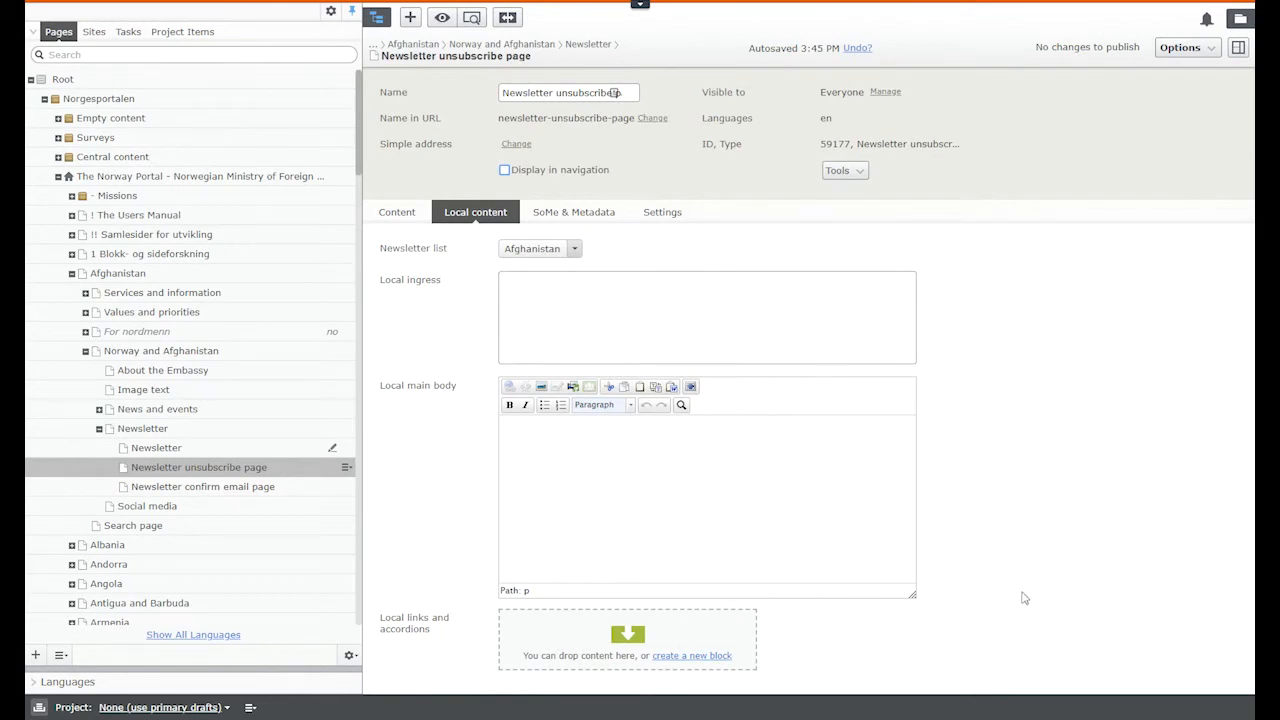
left_click(165, 450)
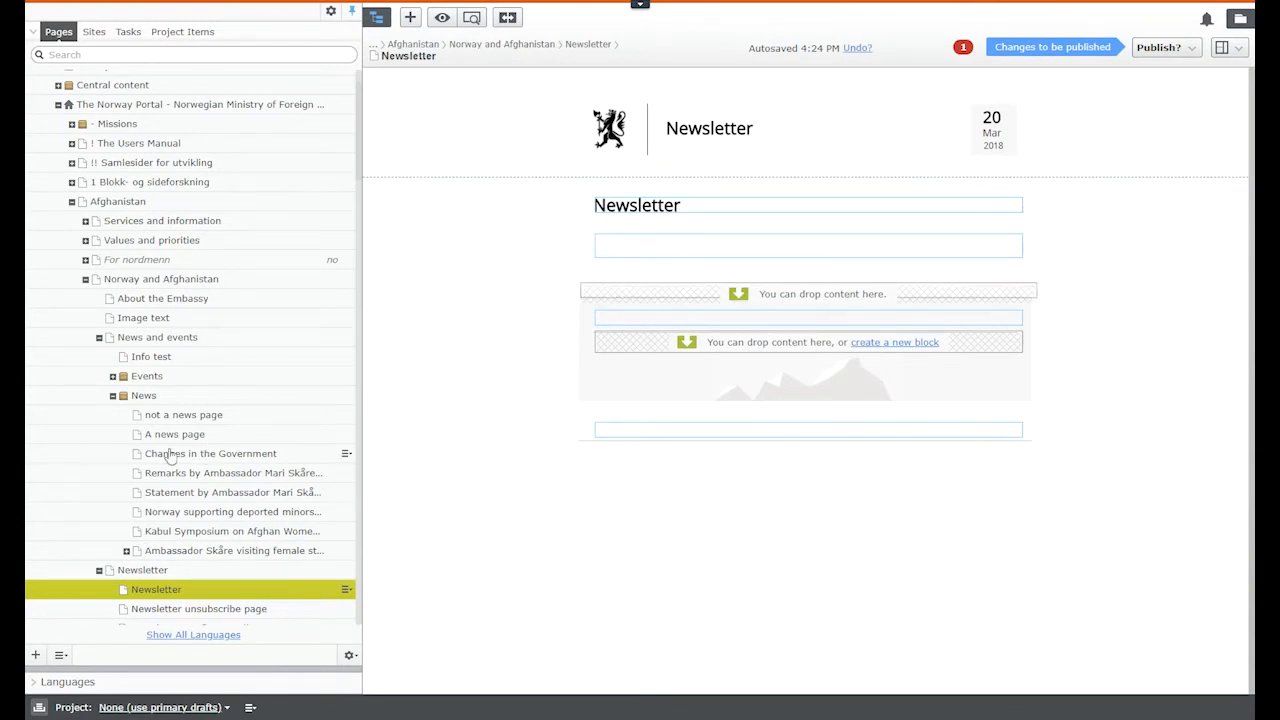
left_click_drag(170, 441, 624, 290)
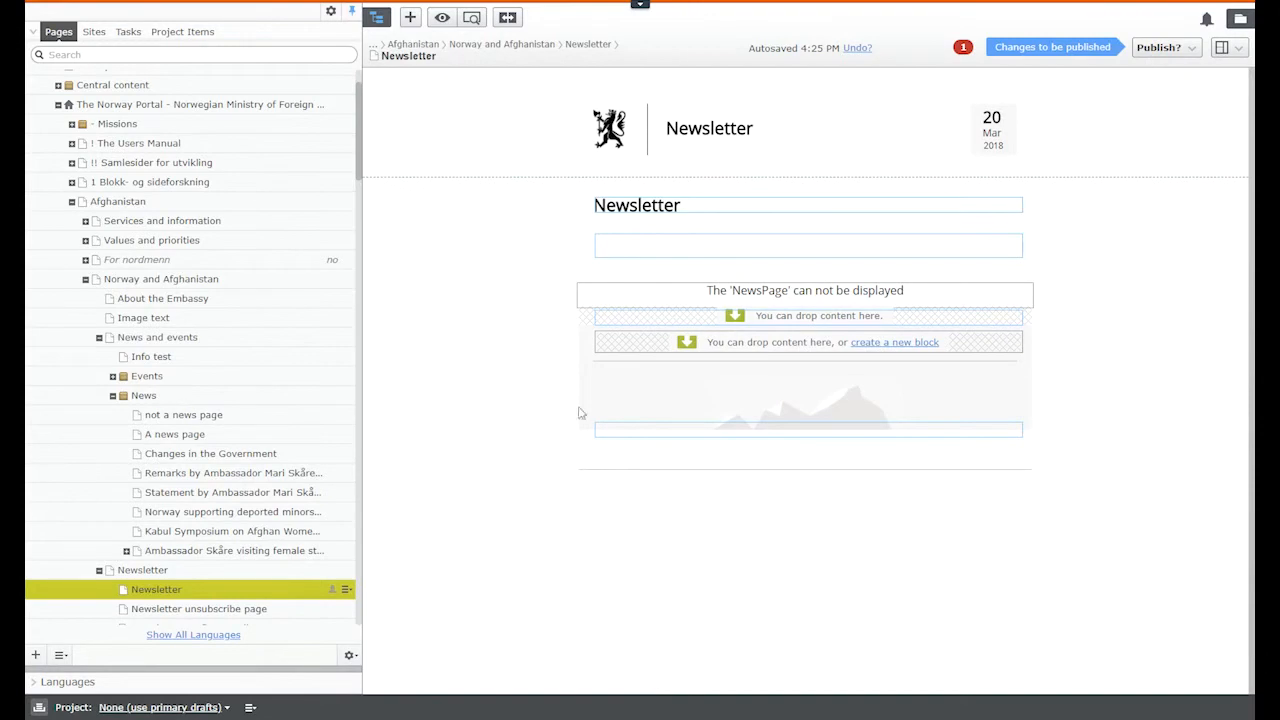
left_click_drag(165, 493, 690, 320)
left_click_drag(227, 531, 617, 300)
left_click_drag(183, 533, 660, 358)
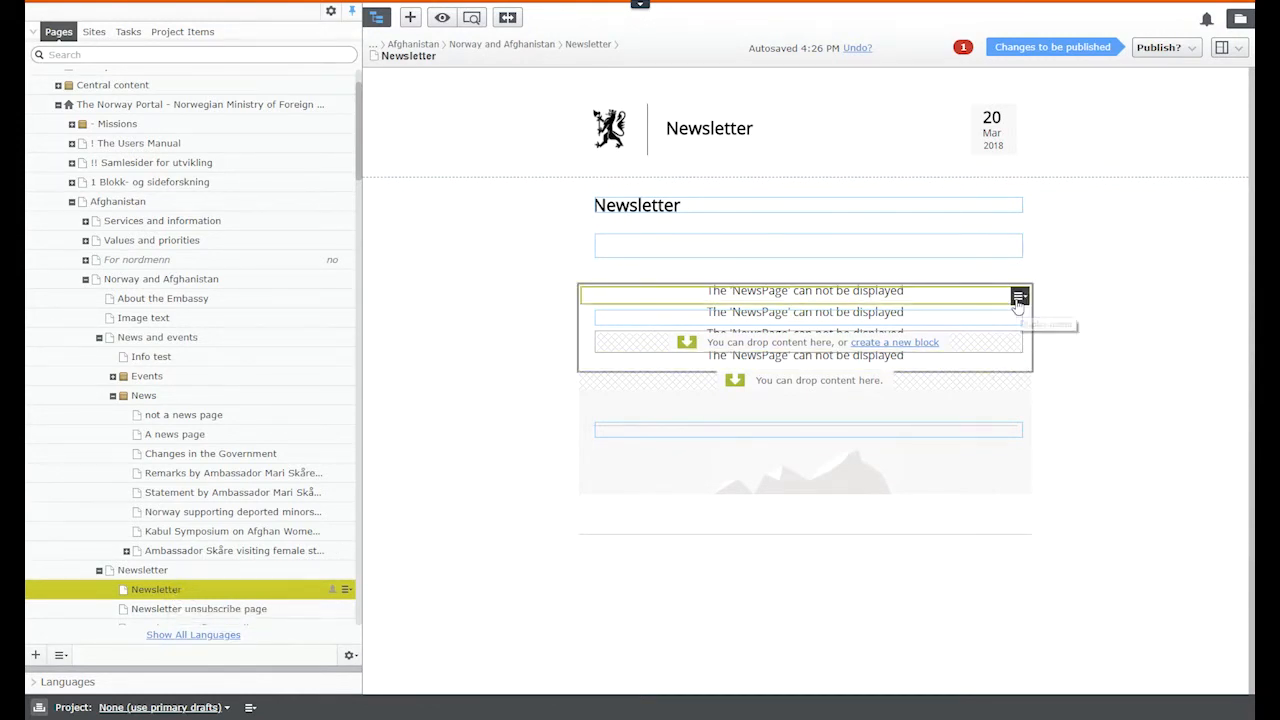
left_click(1018, 296)
left_click(1046, 420)
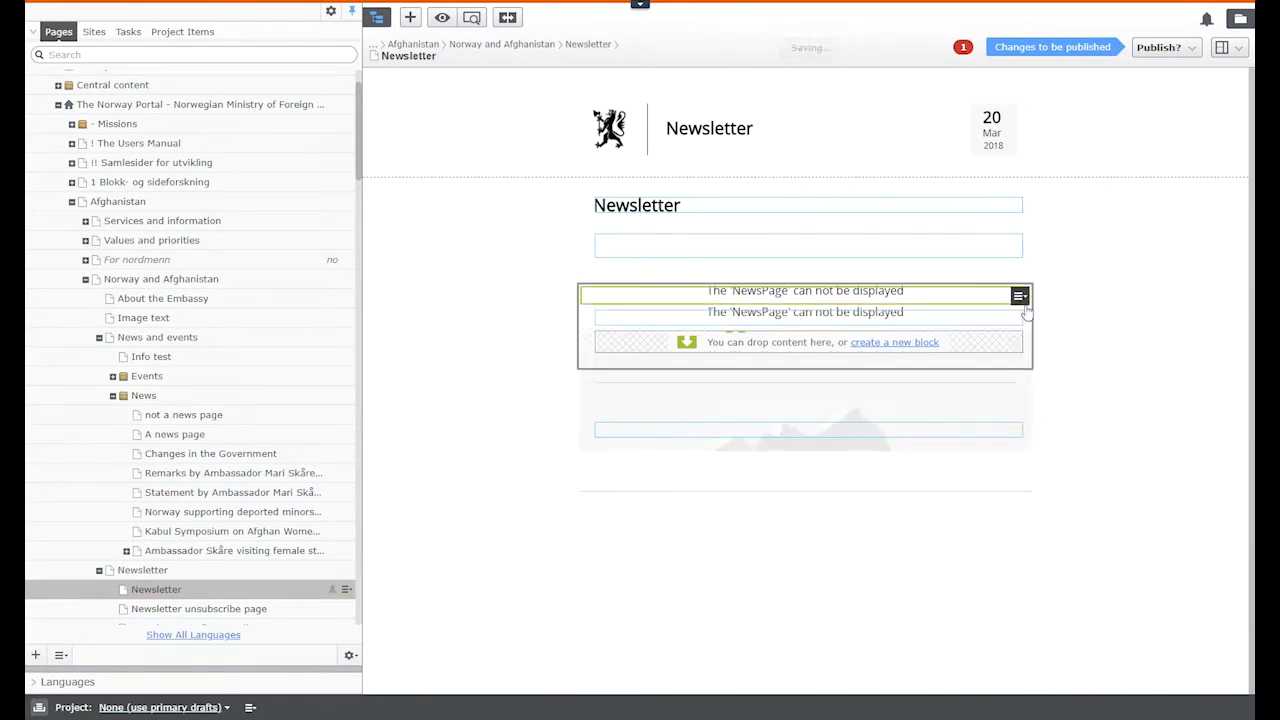
left_click(1018, 296)
left_click(1046, 420)
left_click(1018, 296)
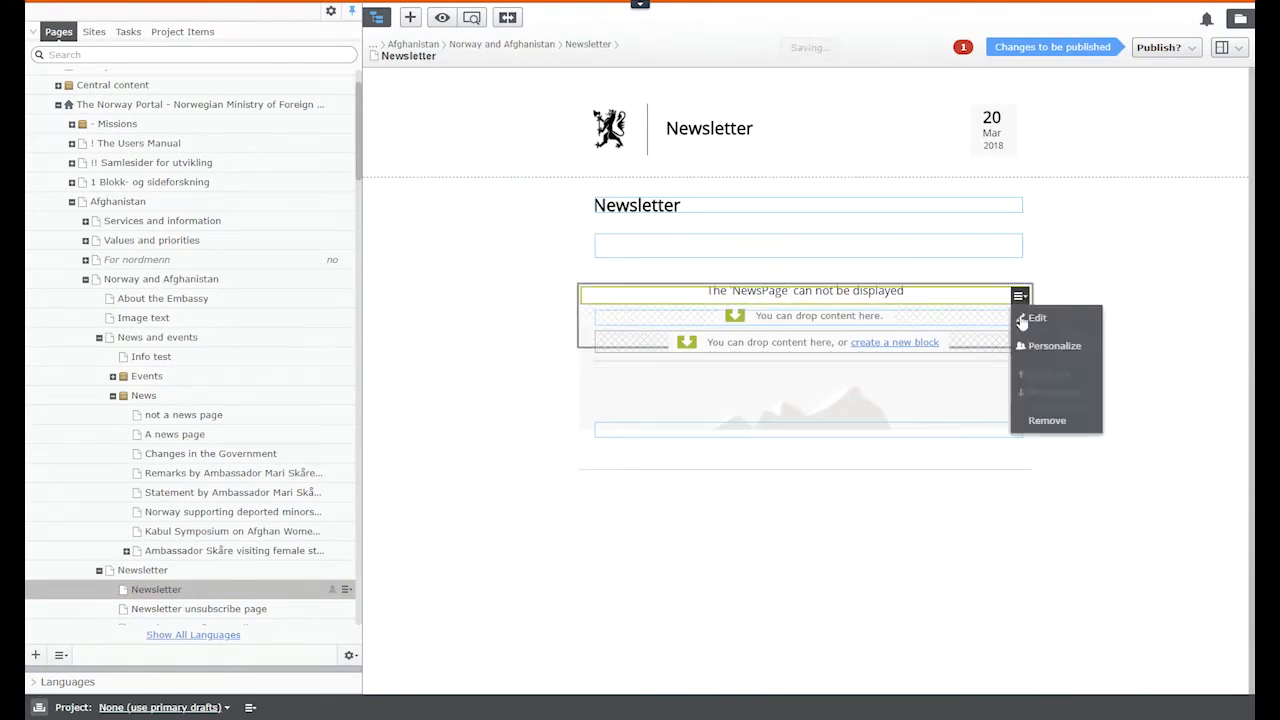
left_click(1030, 421)
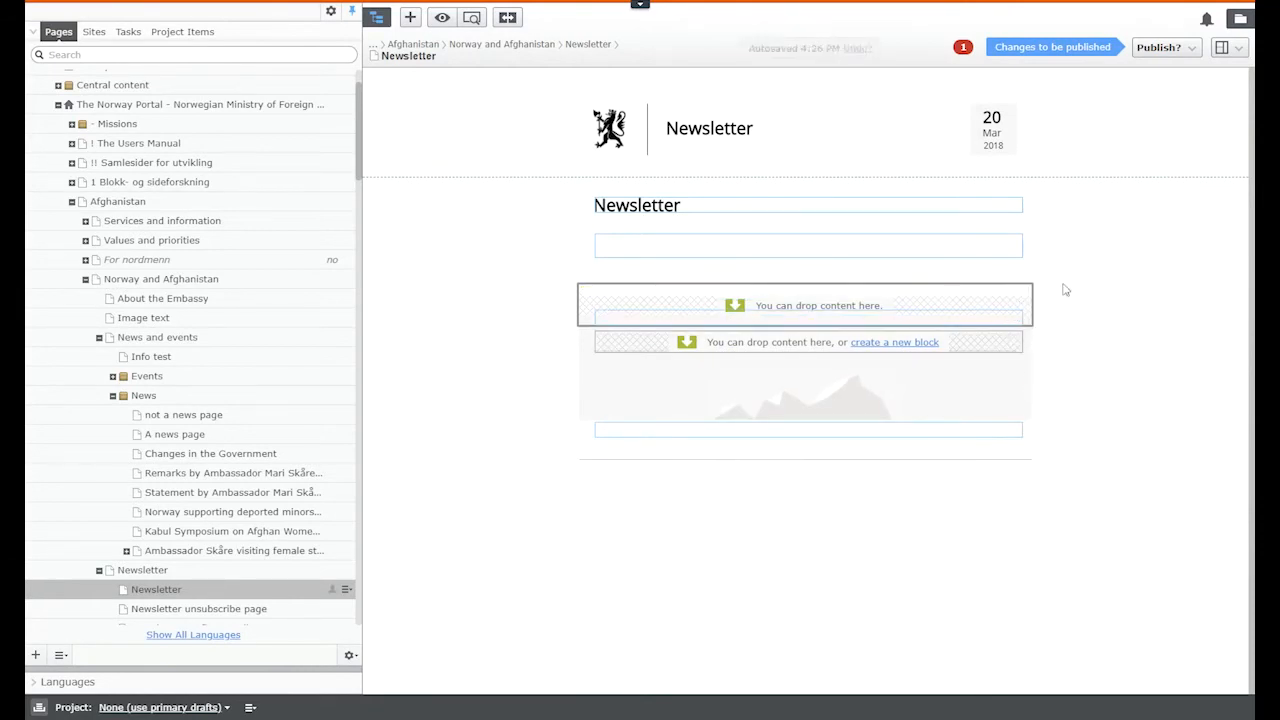
Step: Switch the Newsletter page to All Properties view and check its publishing error
left_click(1227, 47)
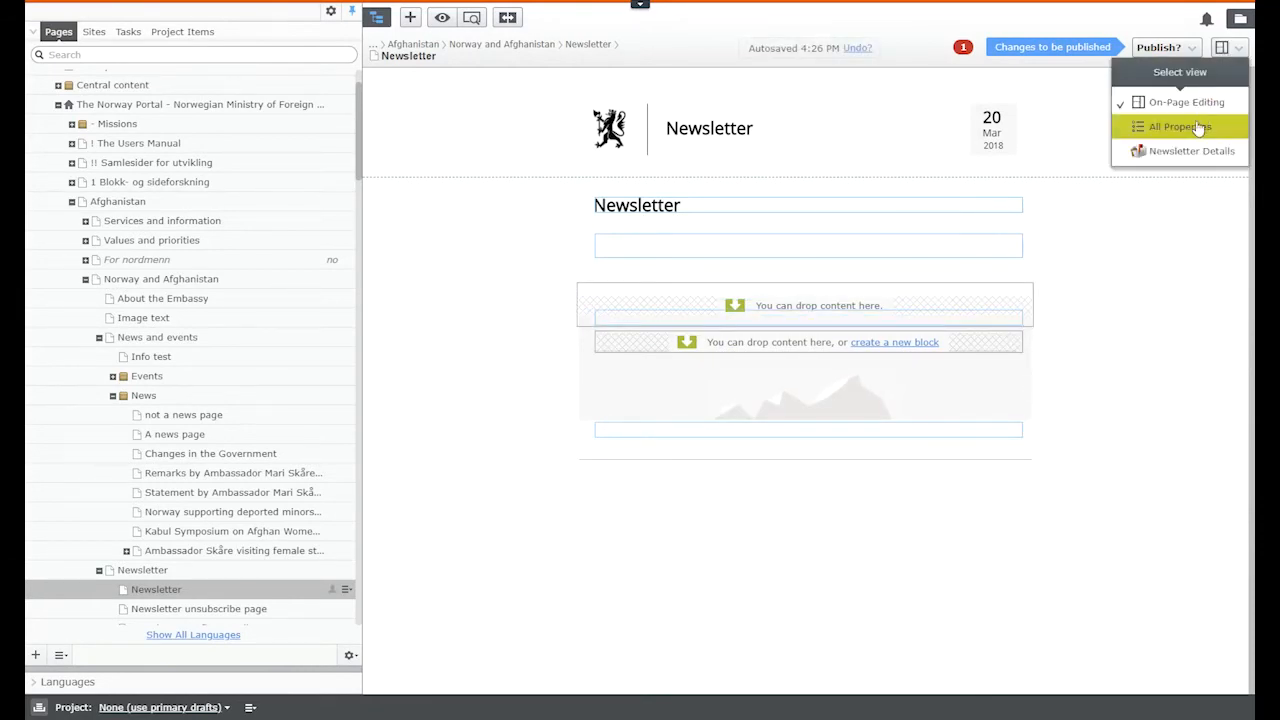
left_click(1199, 128)
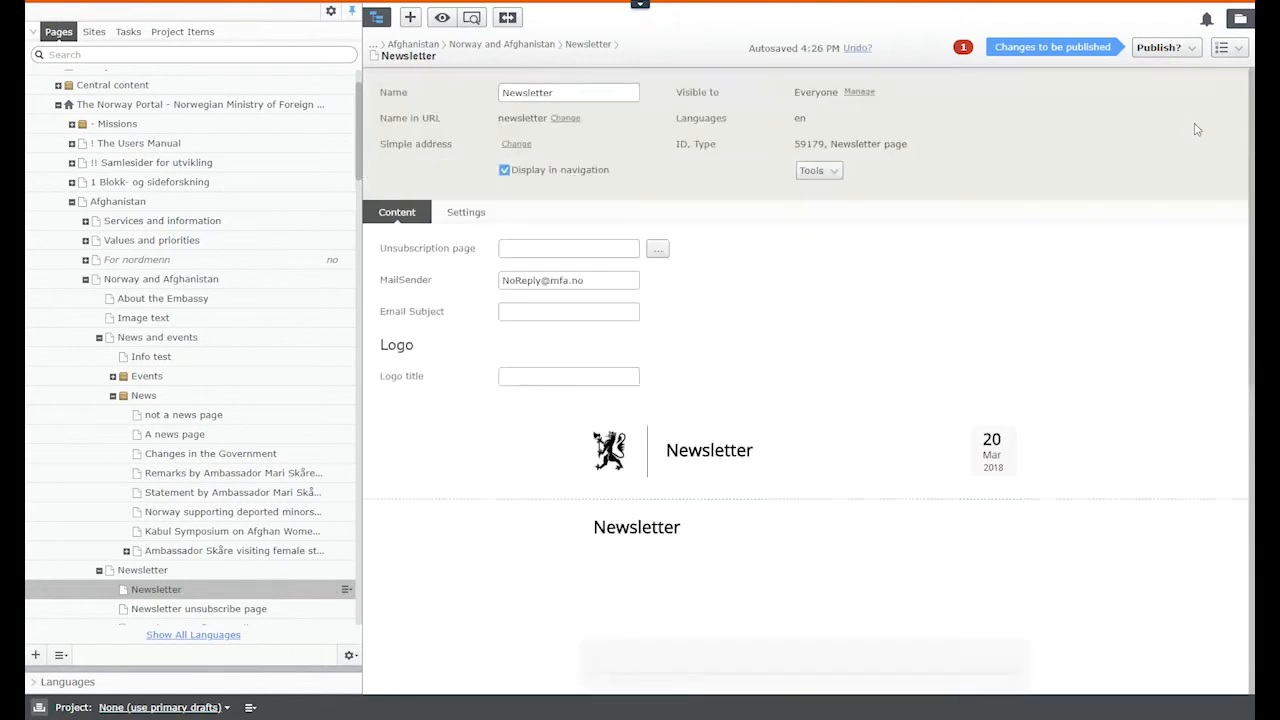
scroll(907, 338, "down", 2)
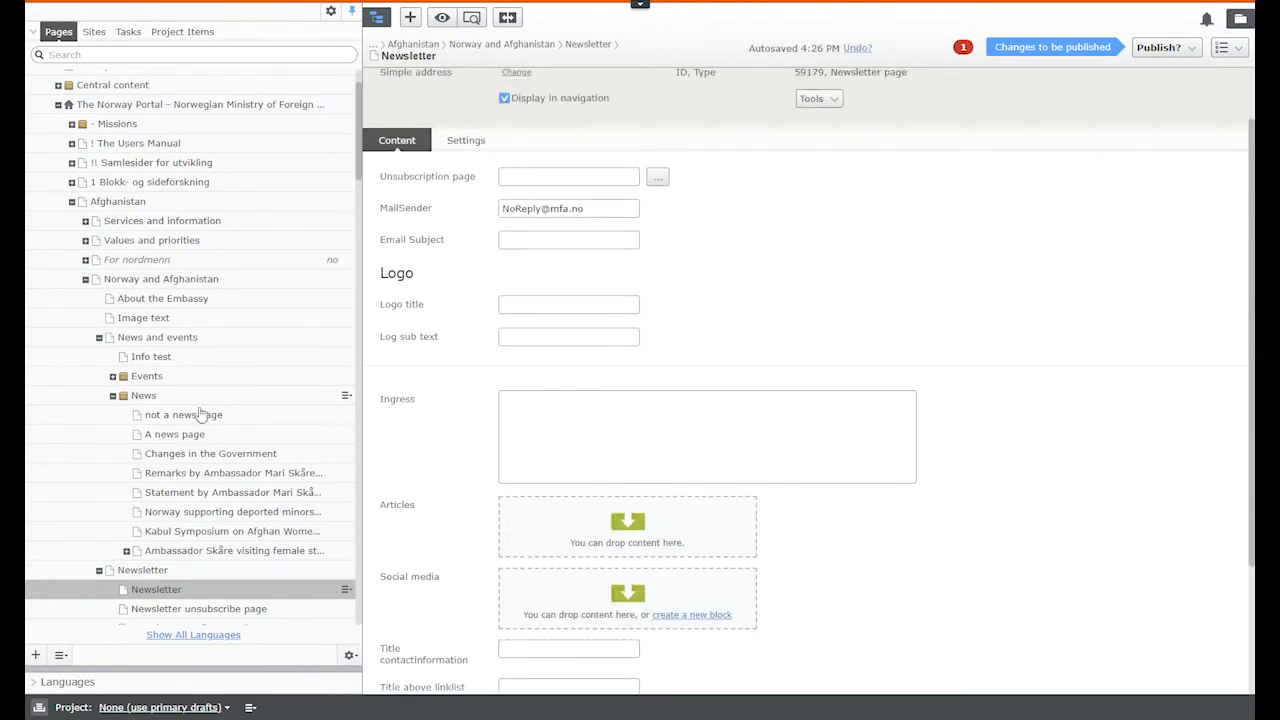
scroll(161, 414, "down", 2)
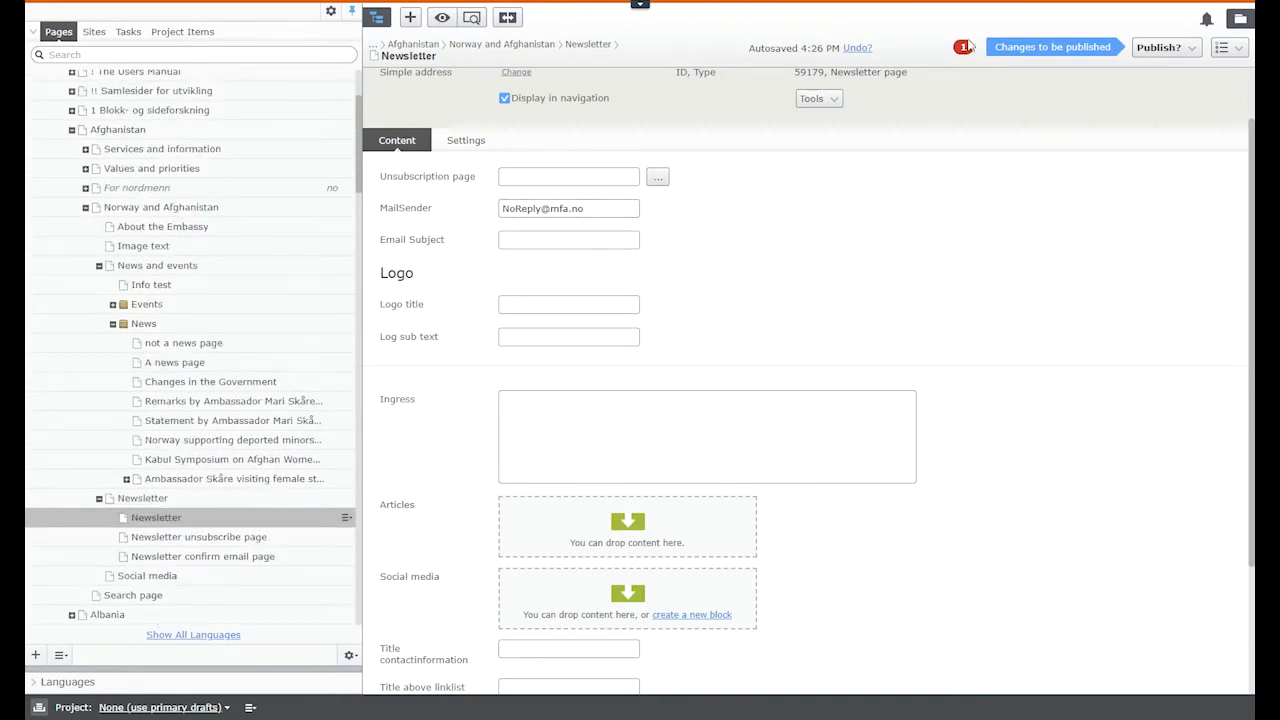
left_click(963, 50)
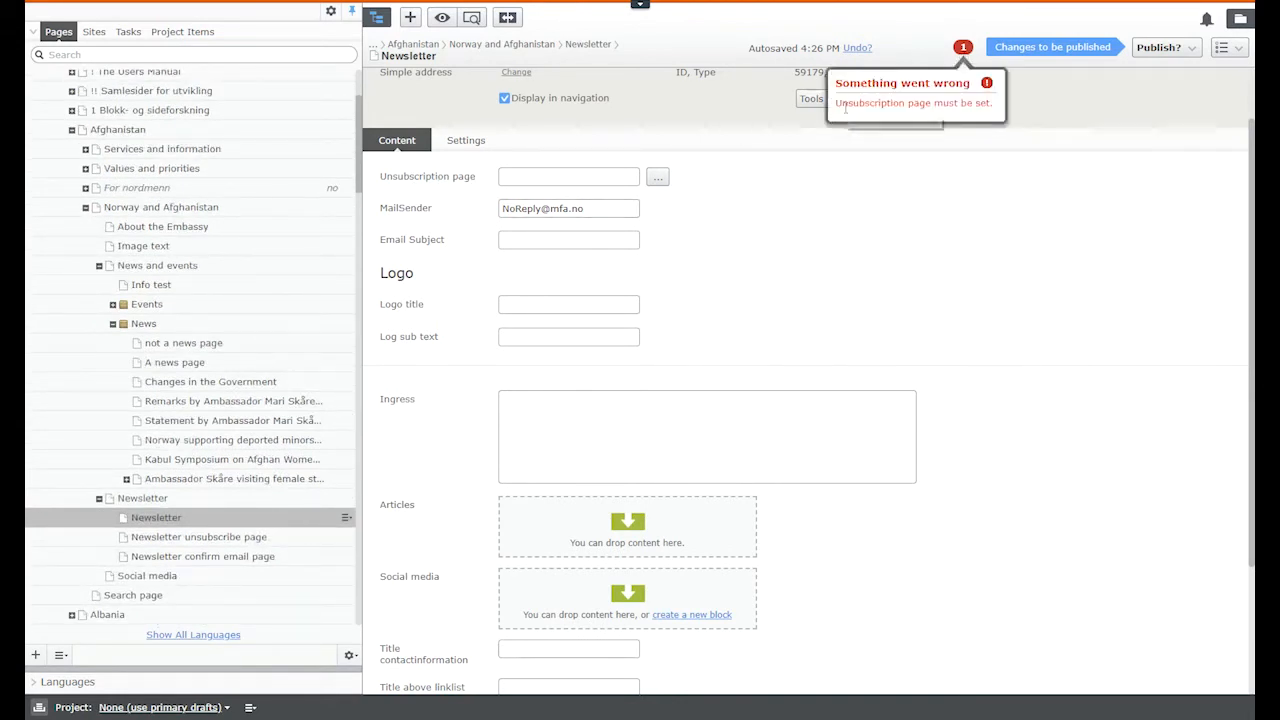
left_click(948, 236)
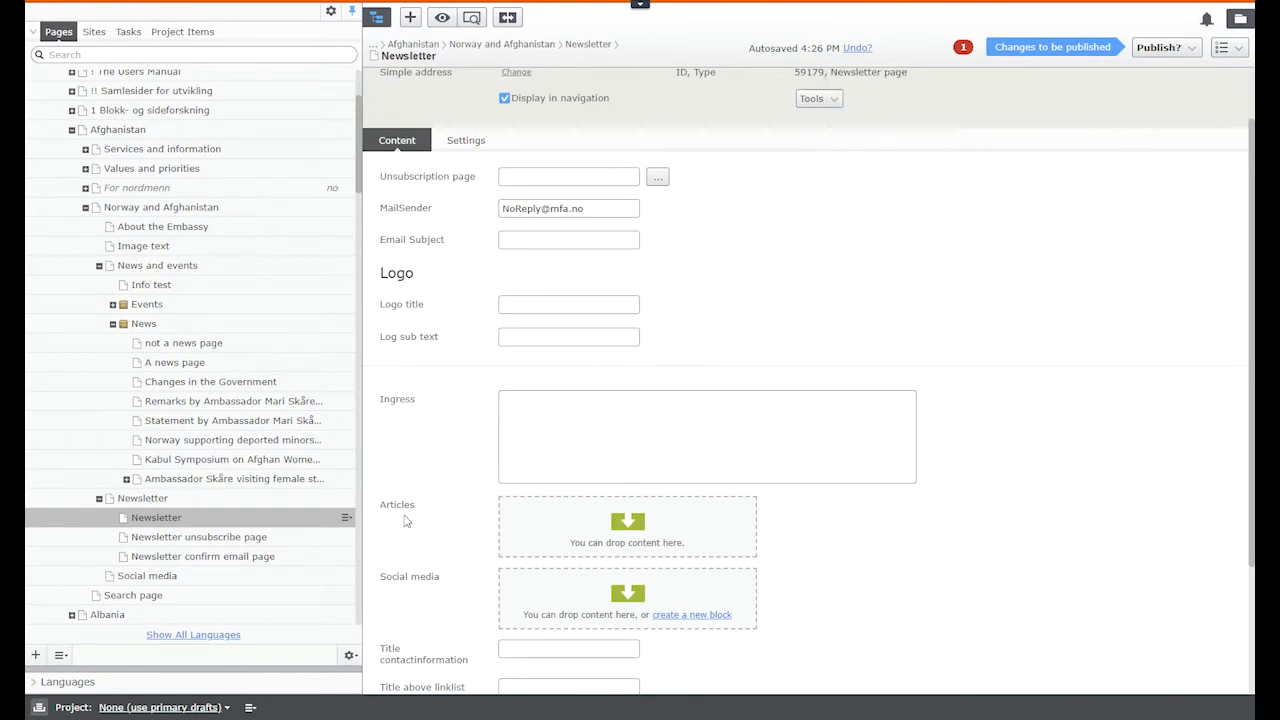
Step: Set Newsletter unsubscribe page as the Unsubscription page and review the subject, logo and ingress fields
left_click_drag(195, 548, 572, 190)
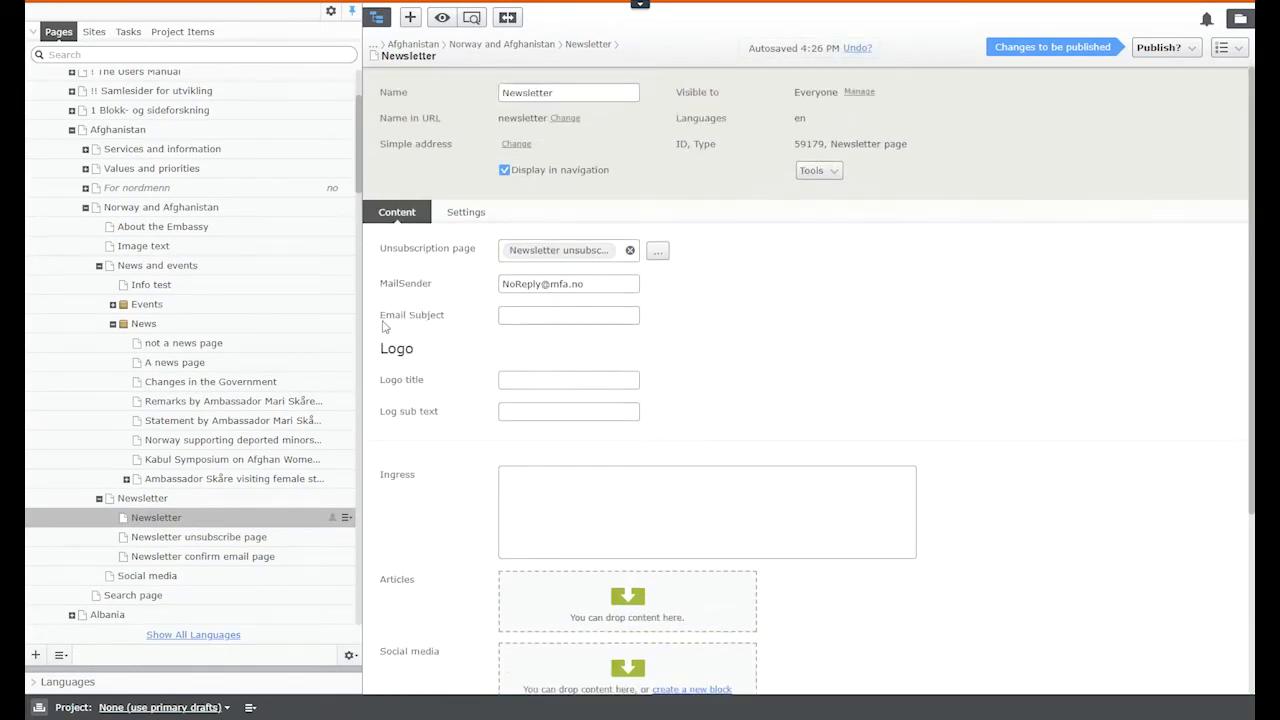
triple_click(437, 325)
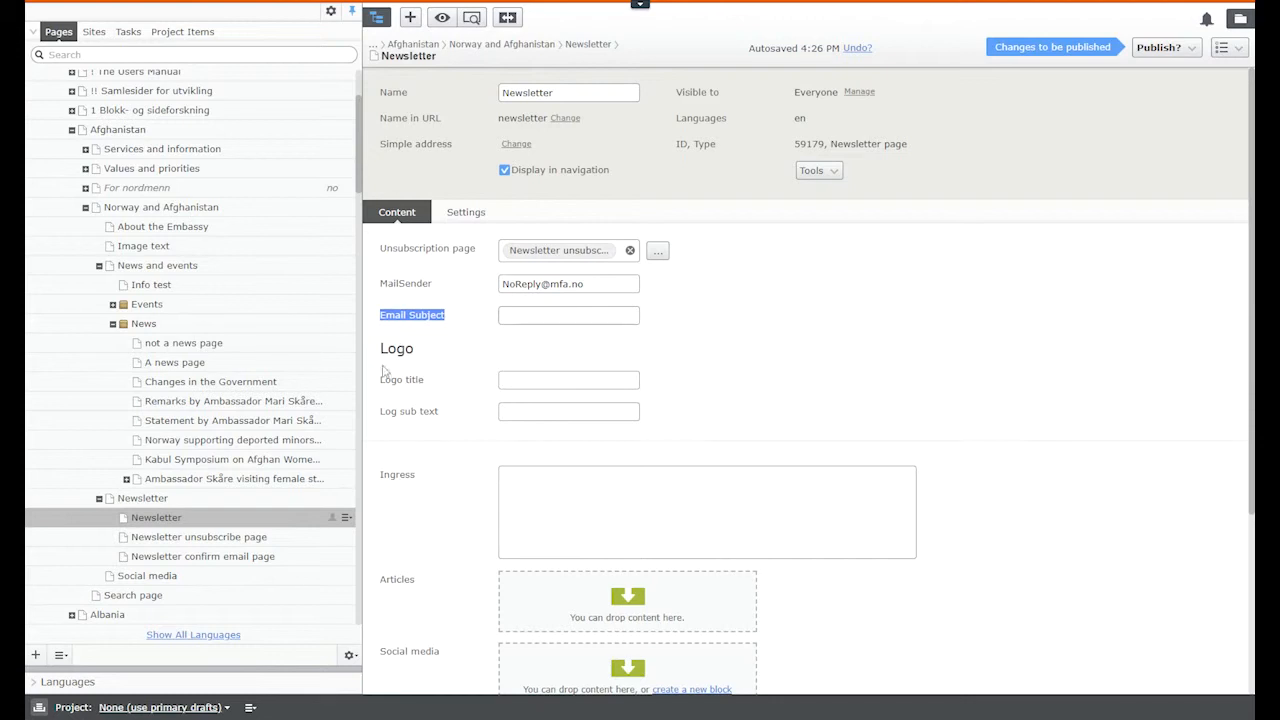
left_click_drag(381, 379, 379, 418)
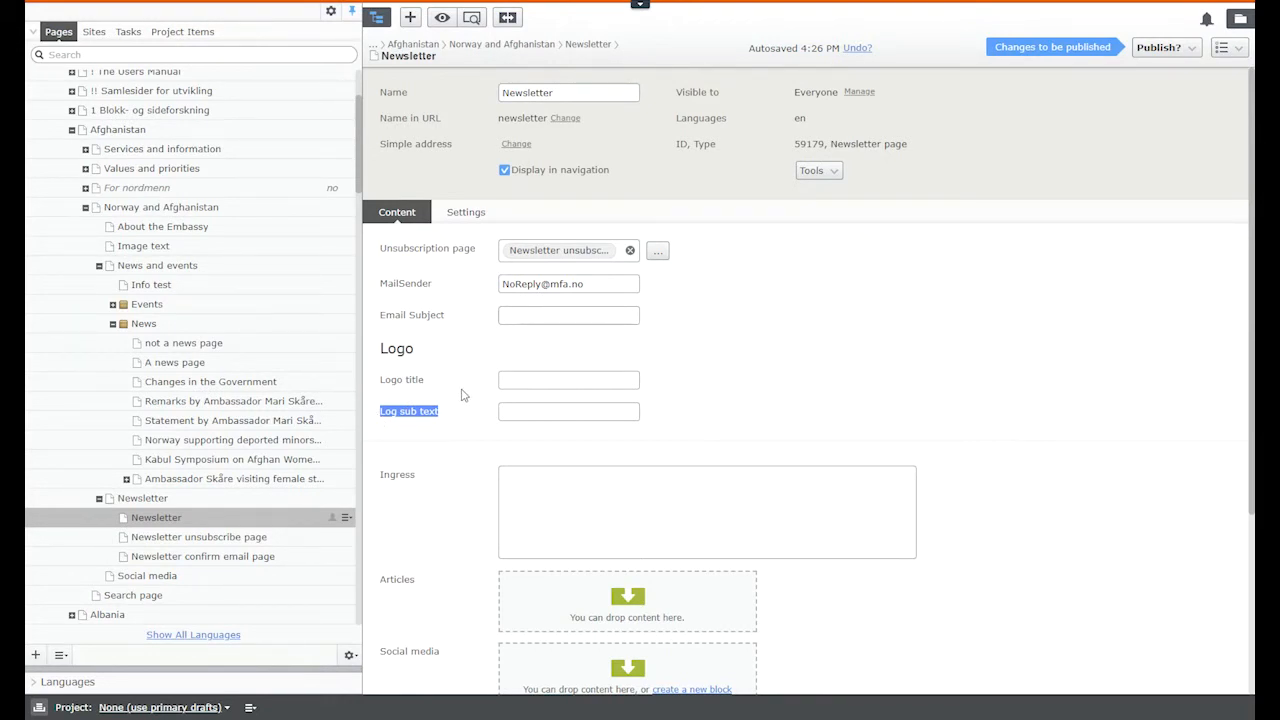
scroll(490, 380, "down", 3)
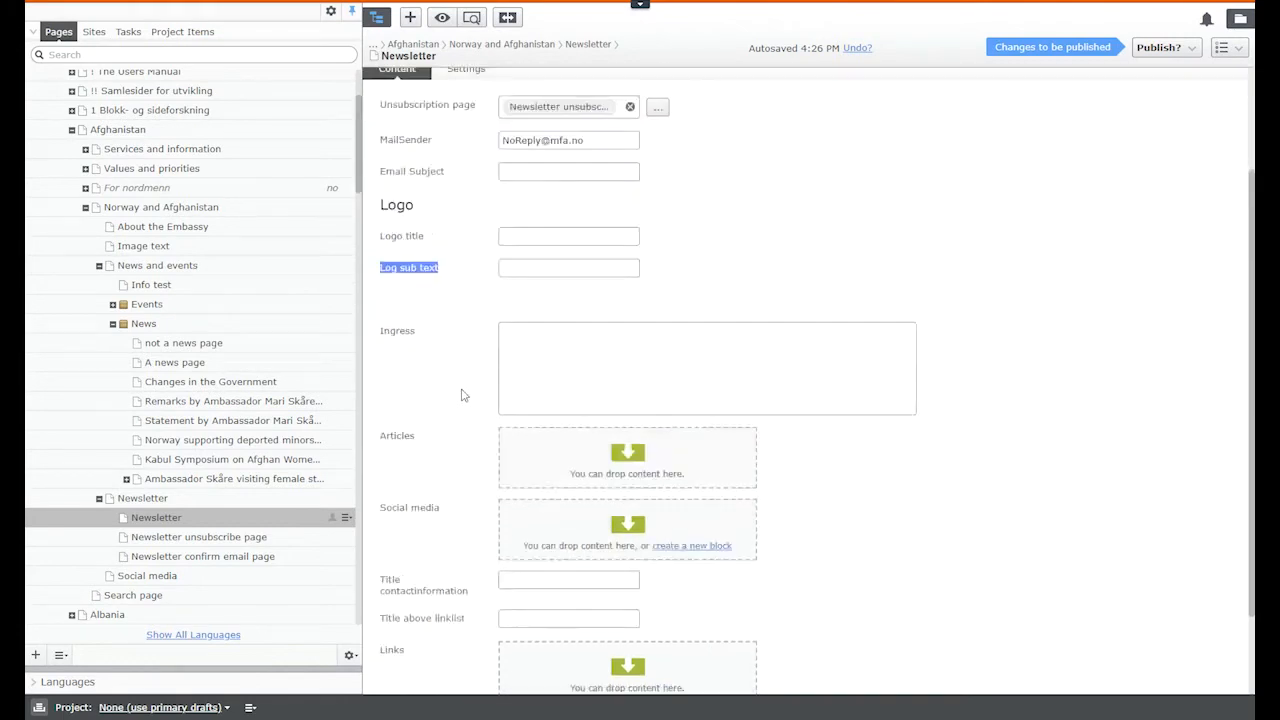
left_click(524, 363)
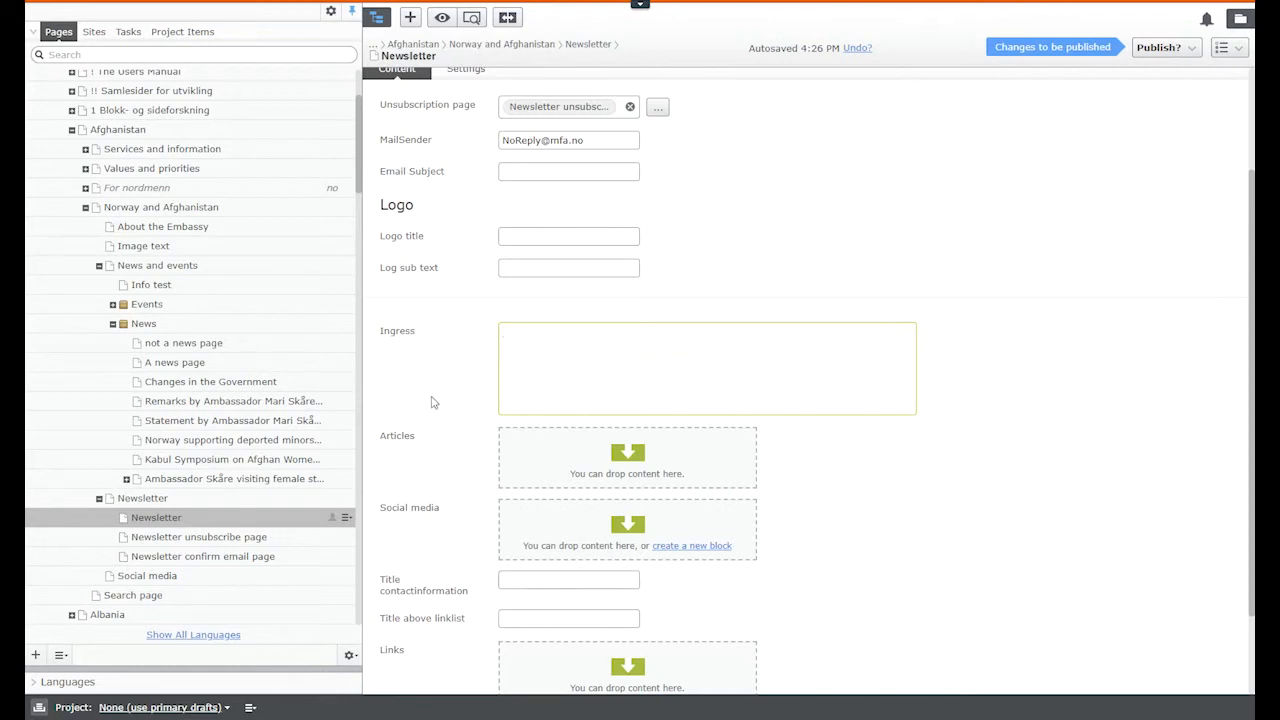
Step: Add Changes in the Government and the ambassador's remarks and statement pages to Articles
left_click_drag(185, 383, 600, 460)
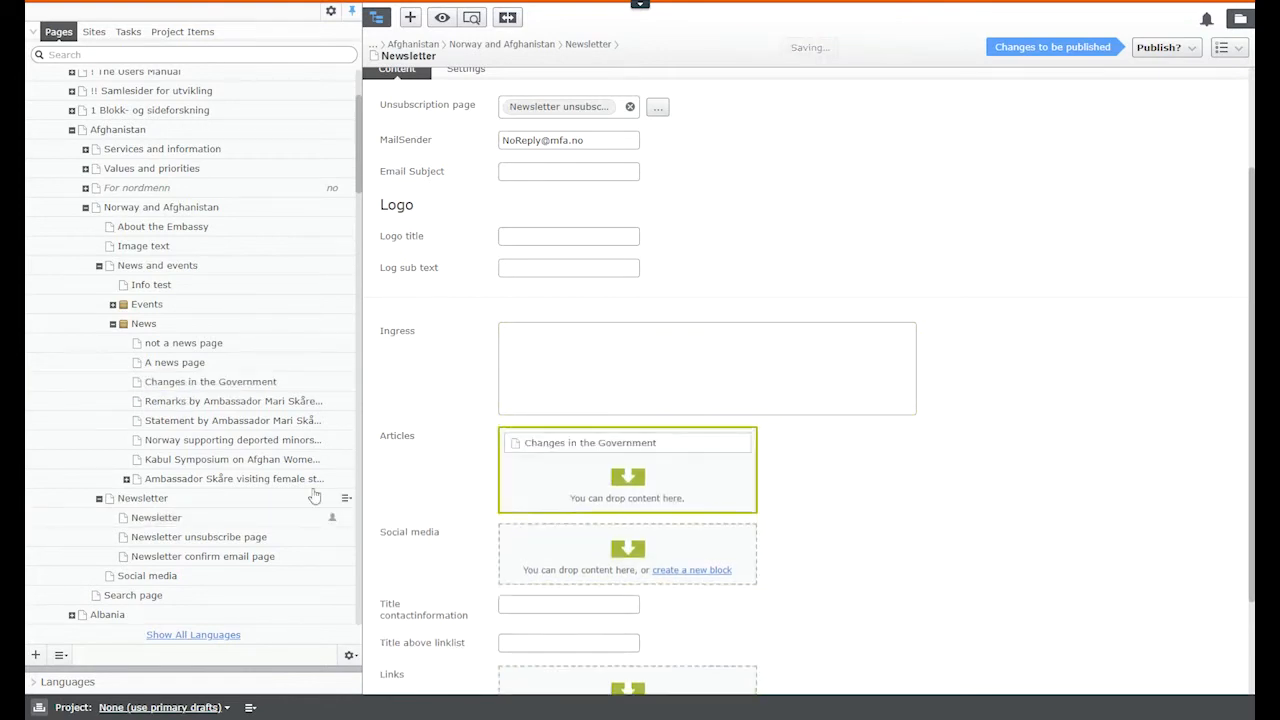
left_click_drag(180, 403, 586, 478)
left_click_drag(200, 428, 591, 506)
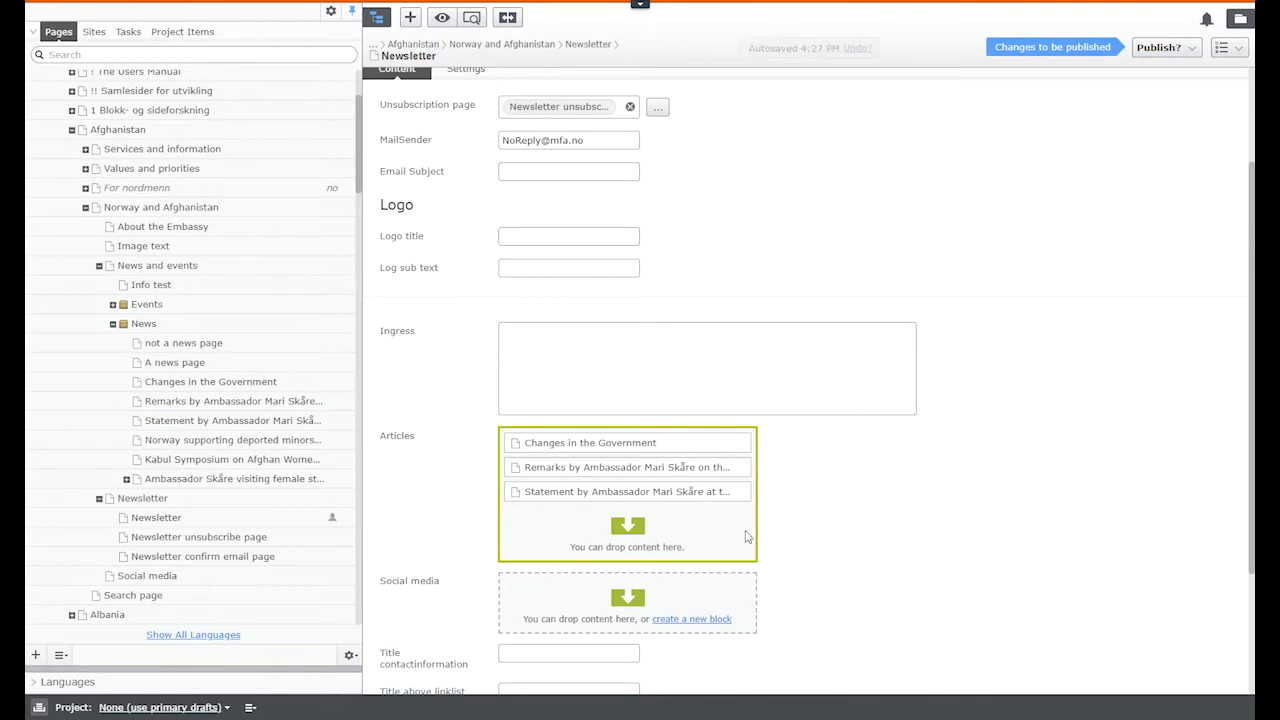
scroll(780, 555, "down", 3)
scroll(763, 520, "down", 1)
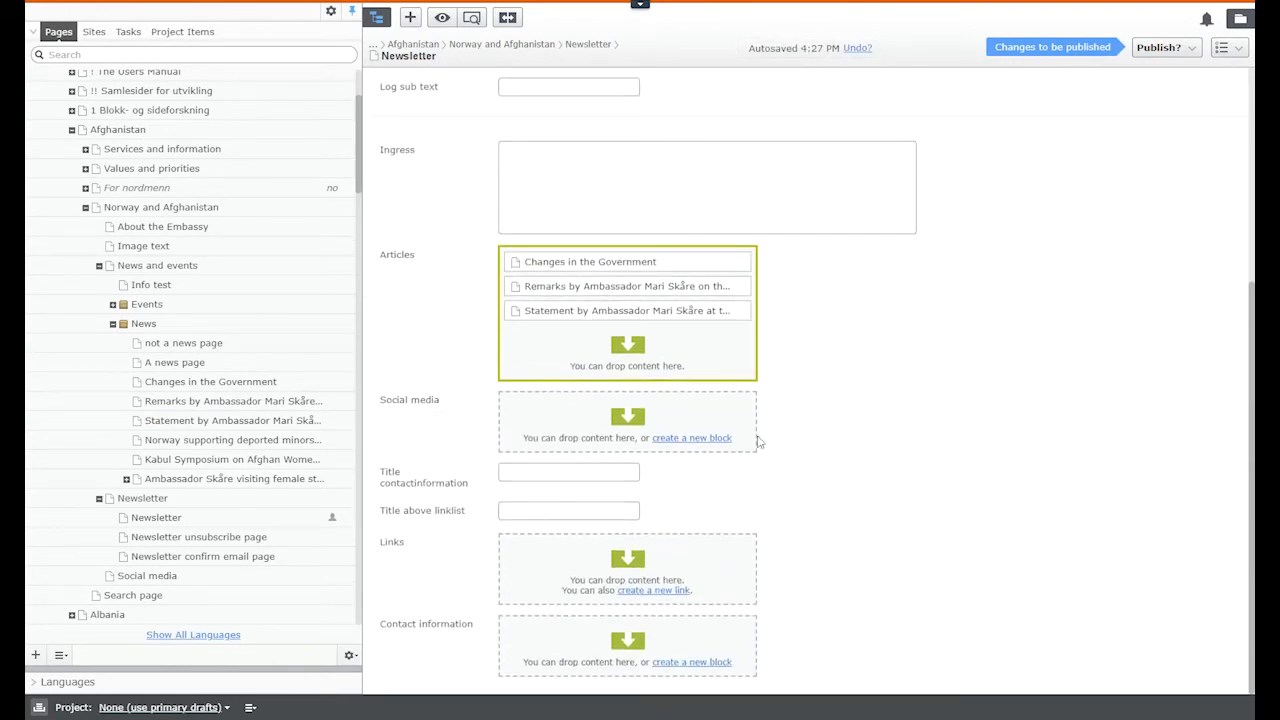
Step: Add the Facebook, Instagram and two Twitter blocks from the Social media folder to Social media
left_click(1240, 18)
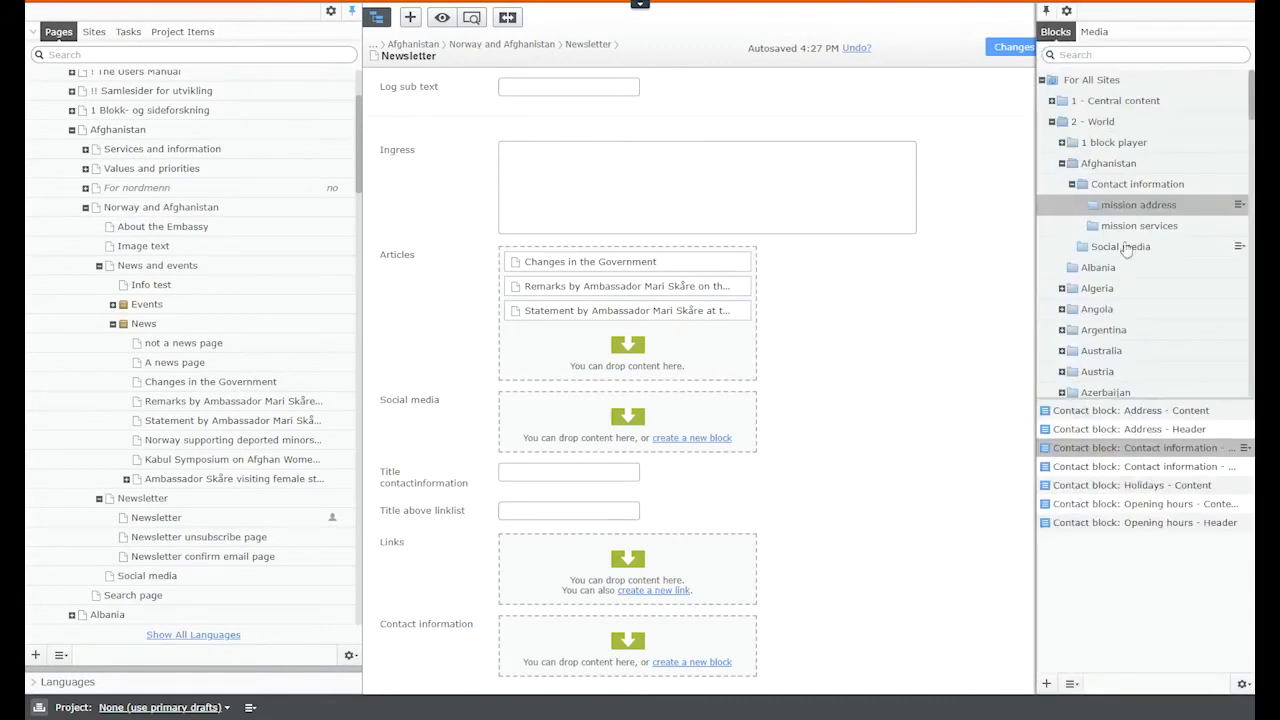
left_click(1071, 184)
left_click(1112, 205)
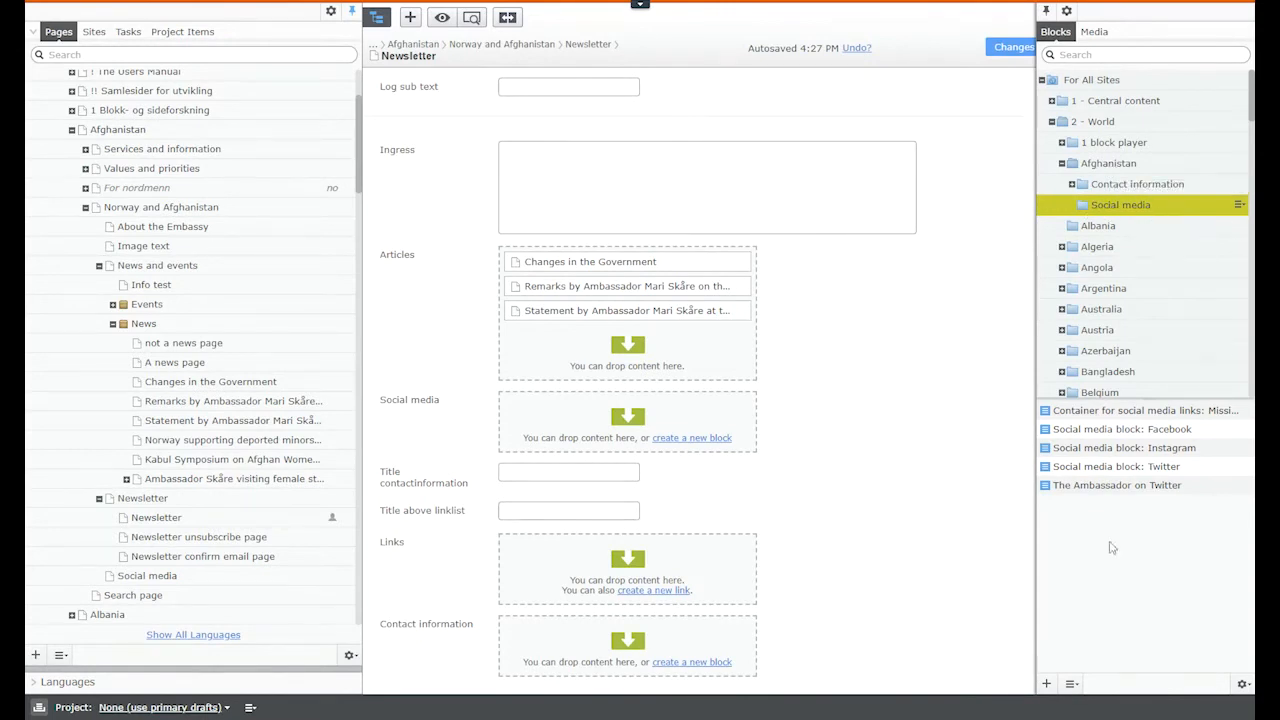
left_click_drag(1114, 430, 624, 410)
left_click(1241, 19)
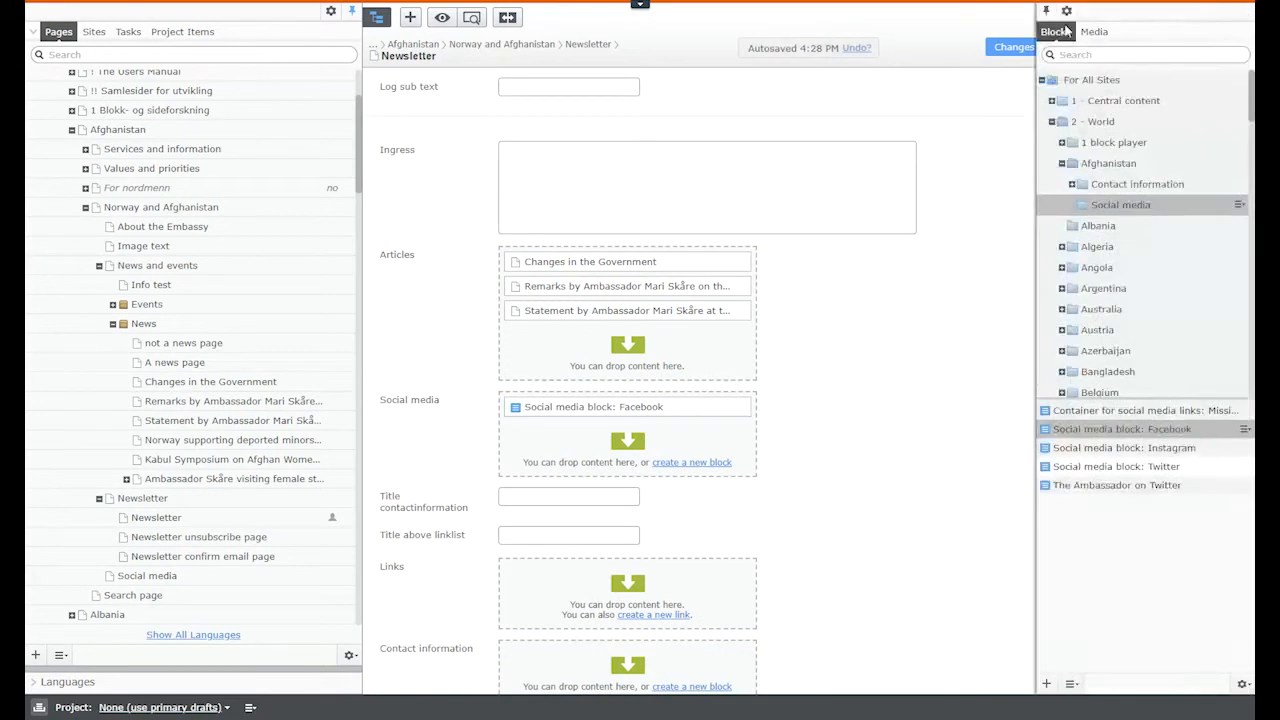
left_click_drag(1187, 455, 740, 452)
left_click_drag(1122, 467, 676, 492)
left_click_drag(1097, 487, 680, 507)
scroll(900, 430, "down", 1)
scroll(900, 430, "down", 1)
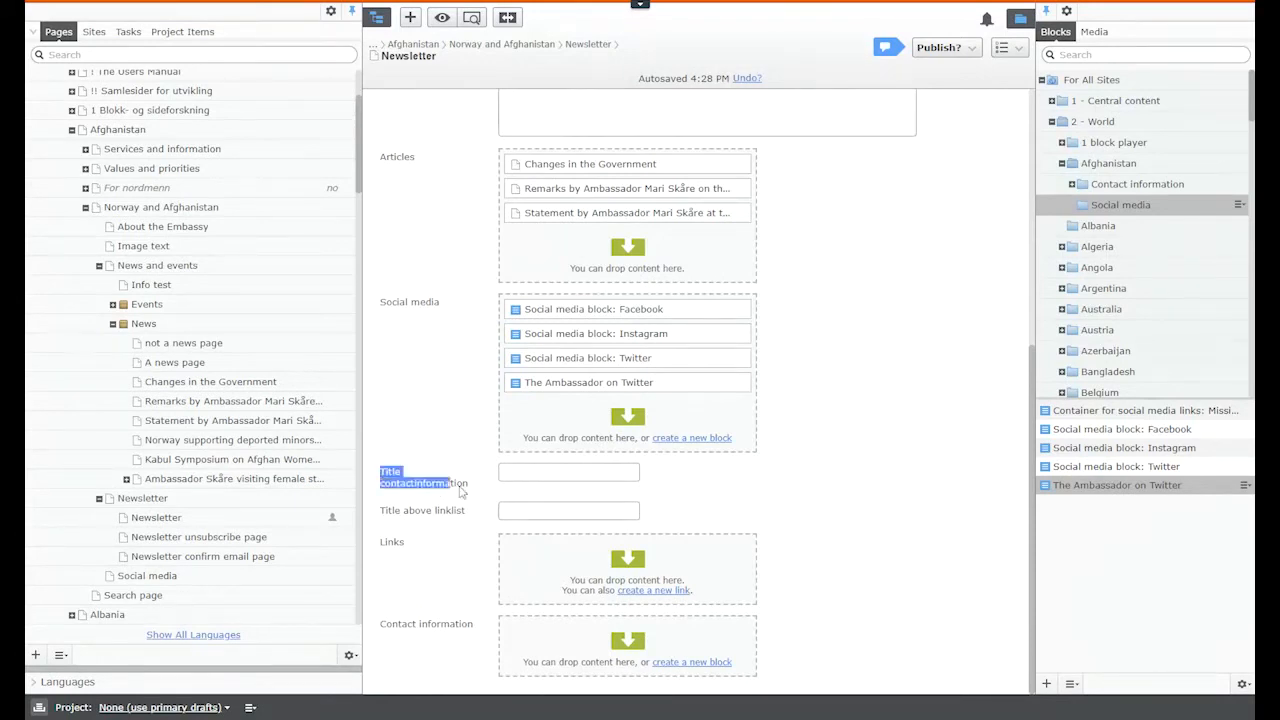
Step: Review the Title contactinformation field and the Contact information area on the Newsletter page
triple_click(471, 487)
left_click_drag(381, 624, 476, 627)
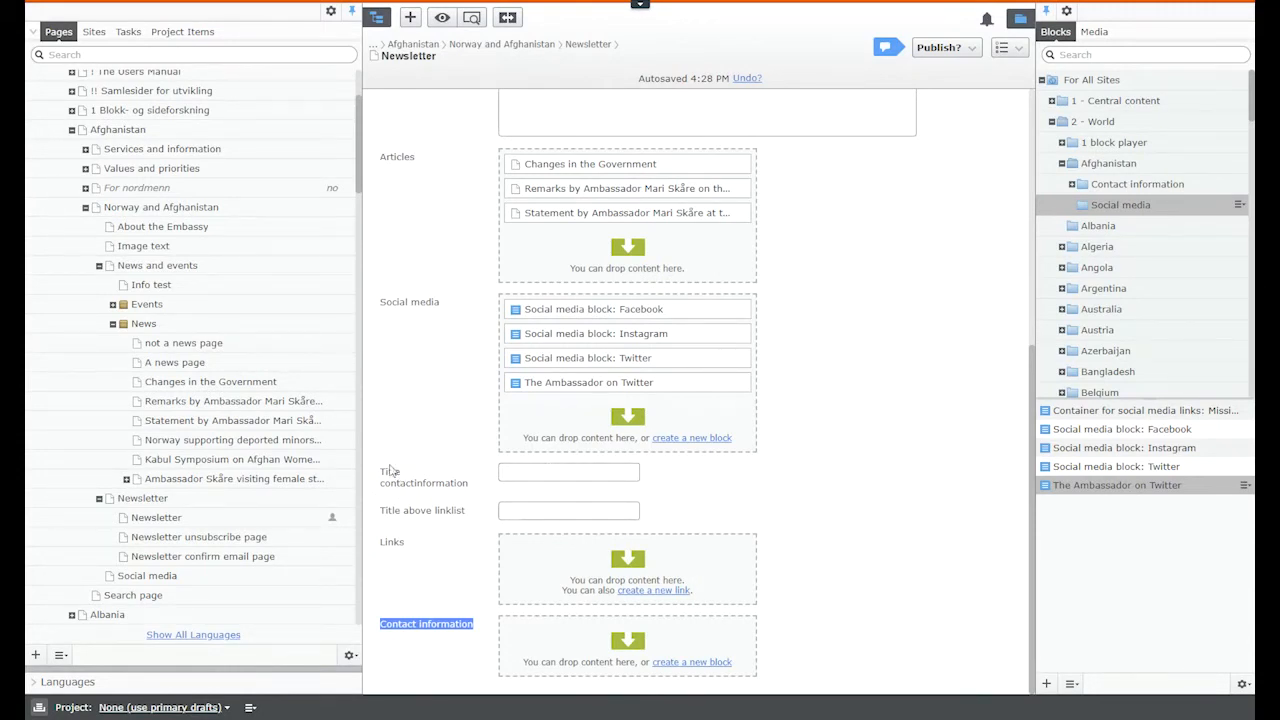
left_click_drag(379, 472, 441, 485)
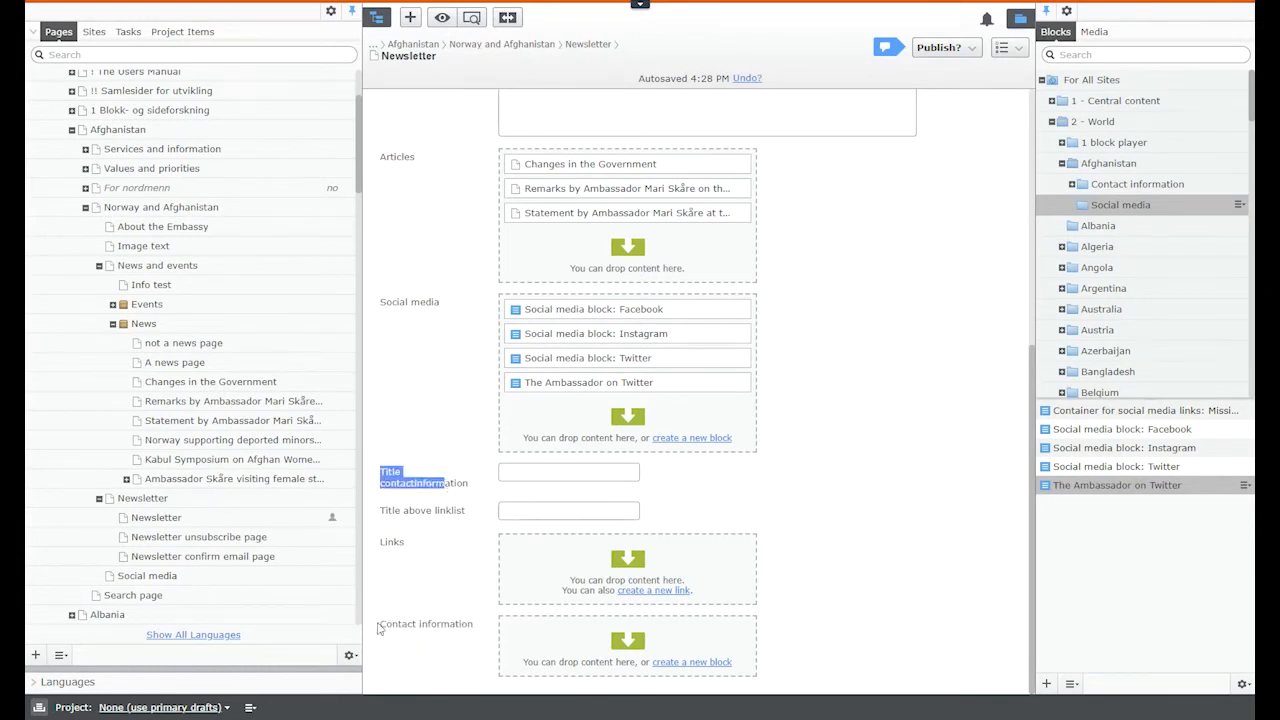
left_click_drag(378, 623, 493, 621)
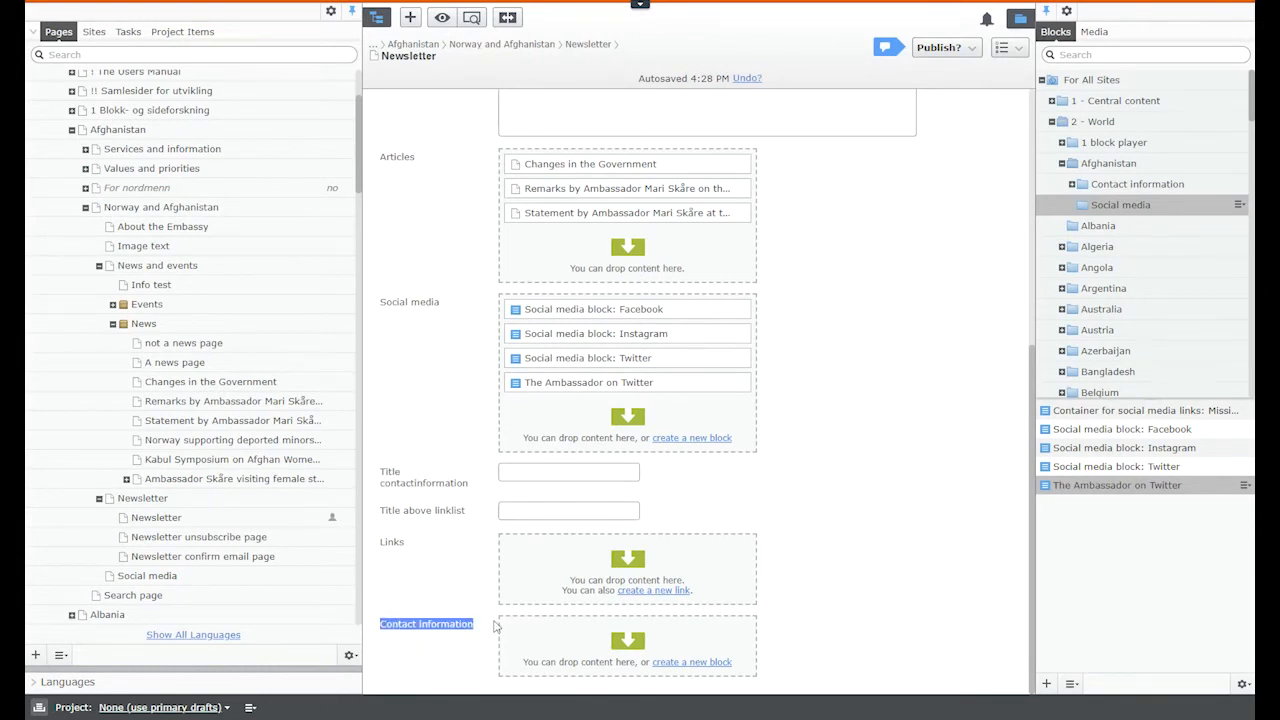
Step: Expand Afghanistan > Contact information > mission address in the Blocks gadget
left_click(1104, 190)
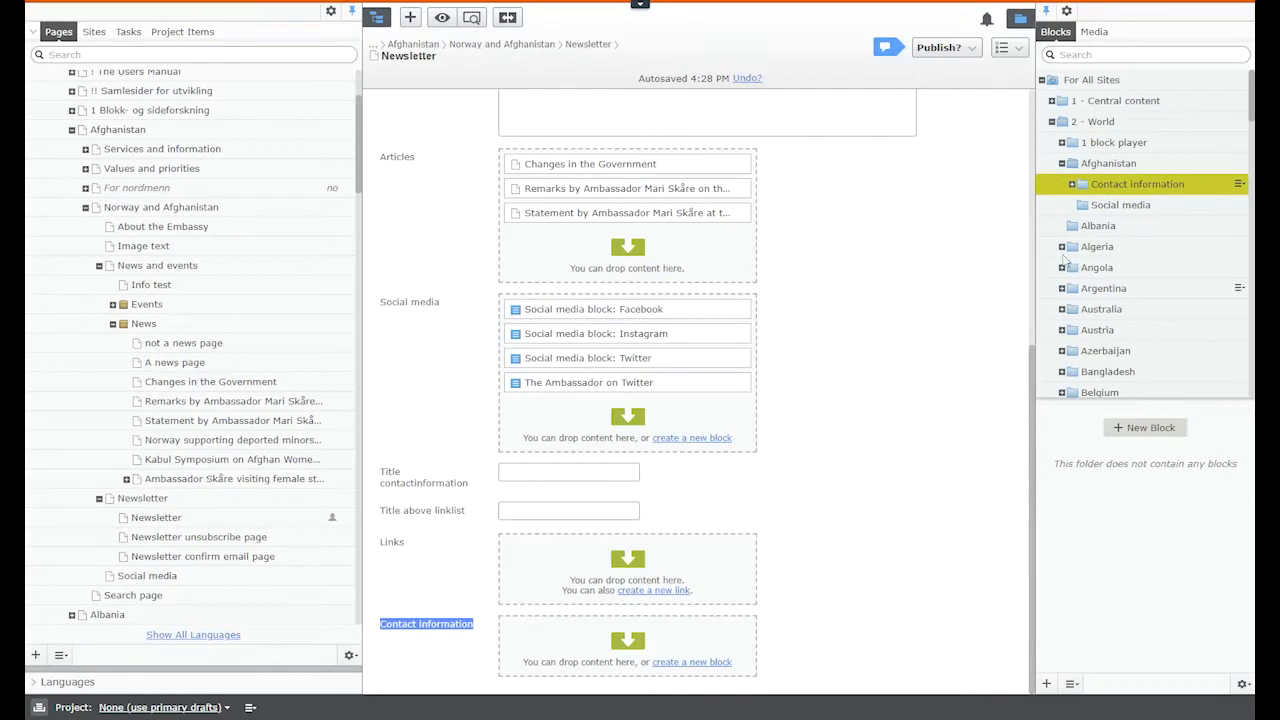
left_click(1073, 186)
left_click(1077, 168)
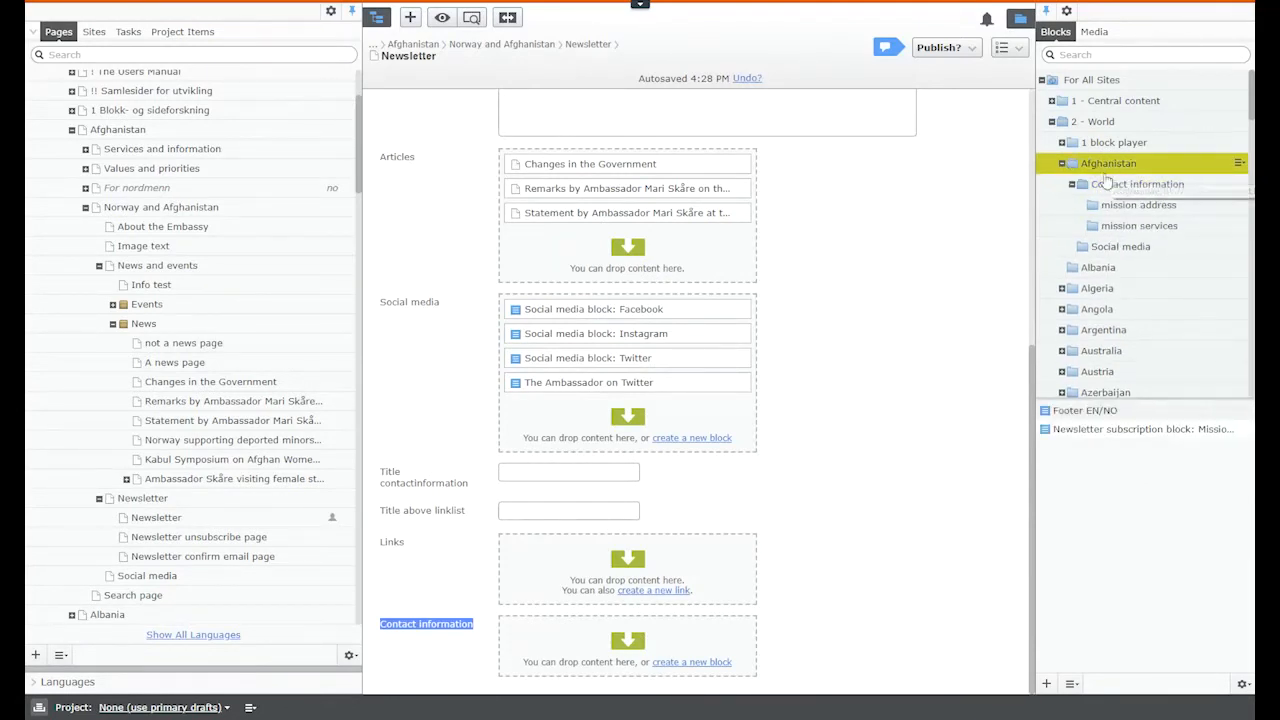
left_click(1062, 164)
left_click(1062, 164)
left_click(1077, 189)
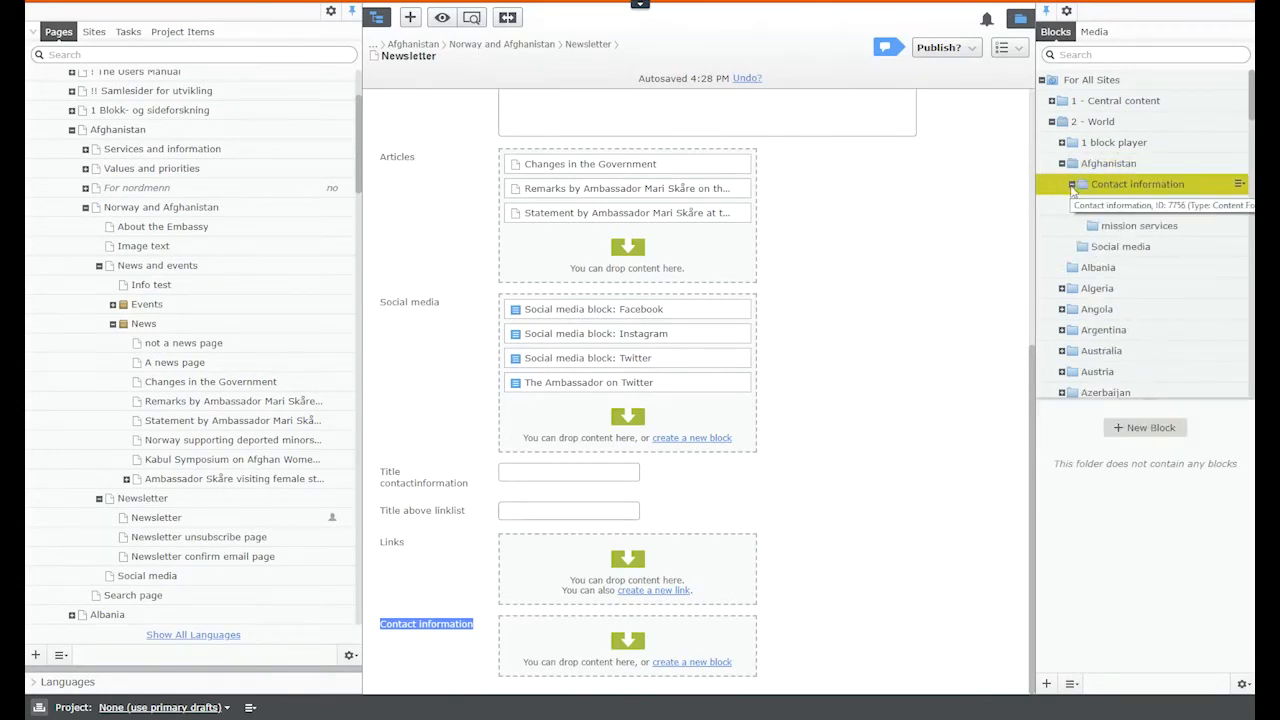
left_click(1072, 185)
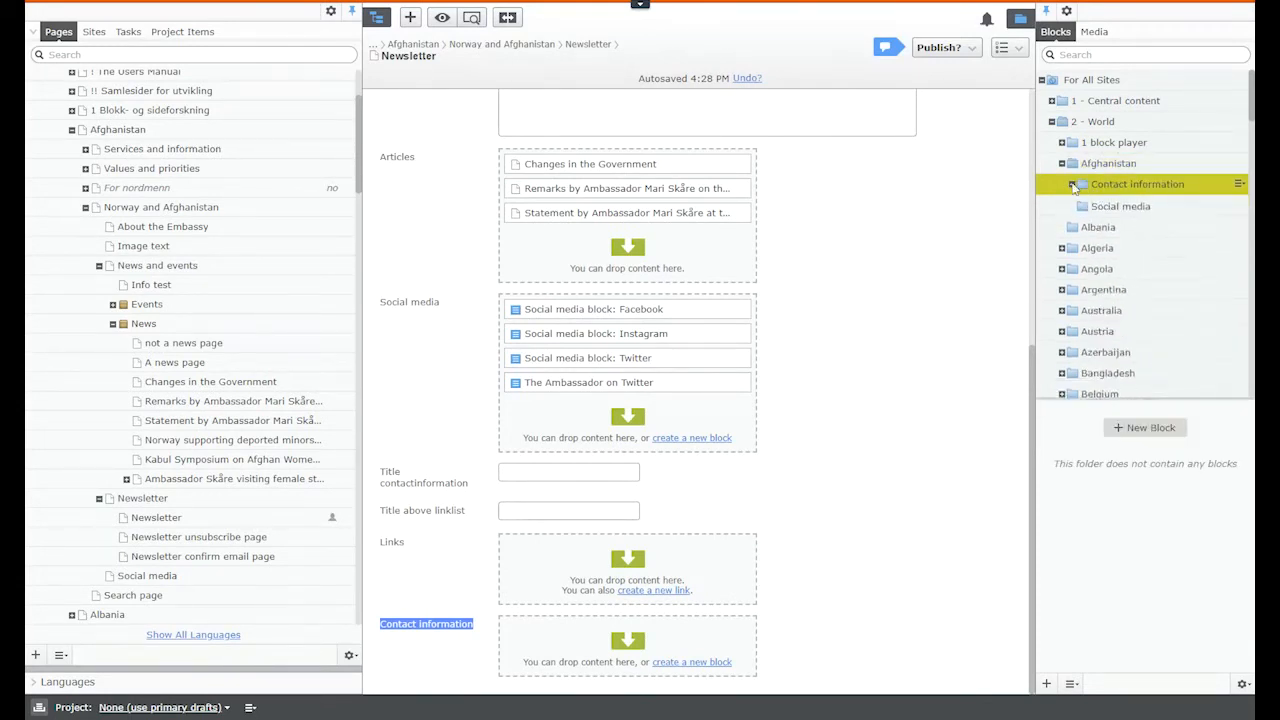
left_click(1072, 185)
left_click(1112, 206)
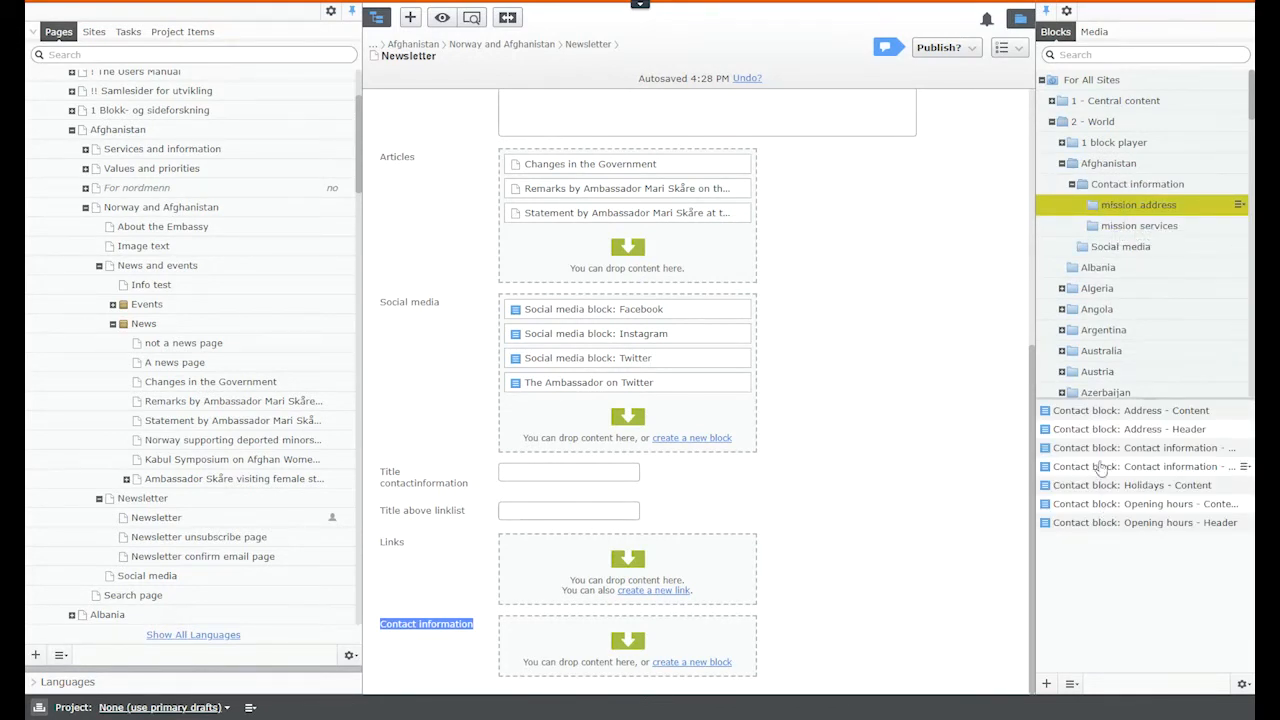
Step: Add the Contact information and Holidays - Content blocks to the Contact information area
left_click_drag(1108, 455, 628, 659)
left_click_drag(1108, 487, 742, 664)
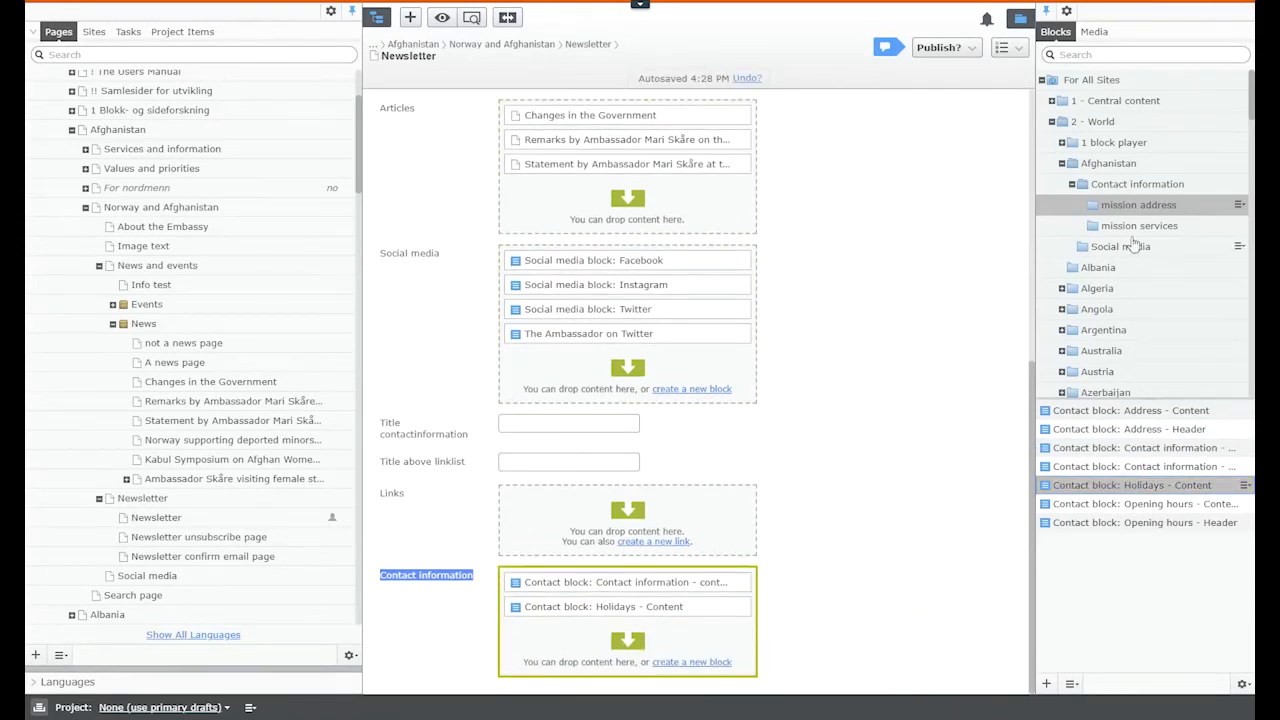
left_click(1072, 185)
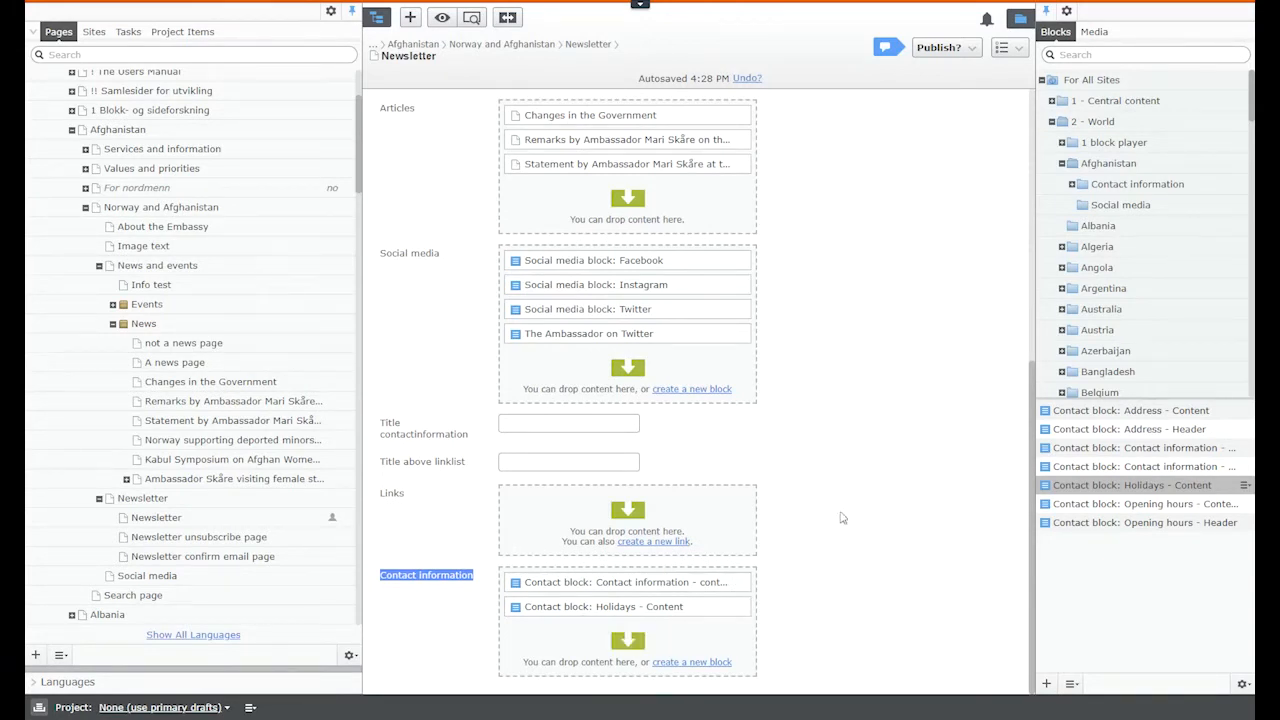
Step: Fill in the contact title and correct the linklist title to 'title linklist'
left_click(550, 421)
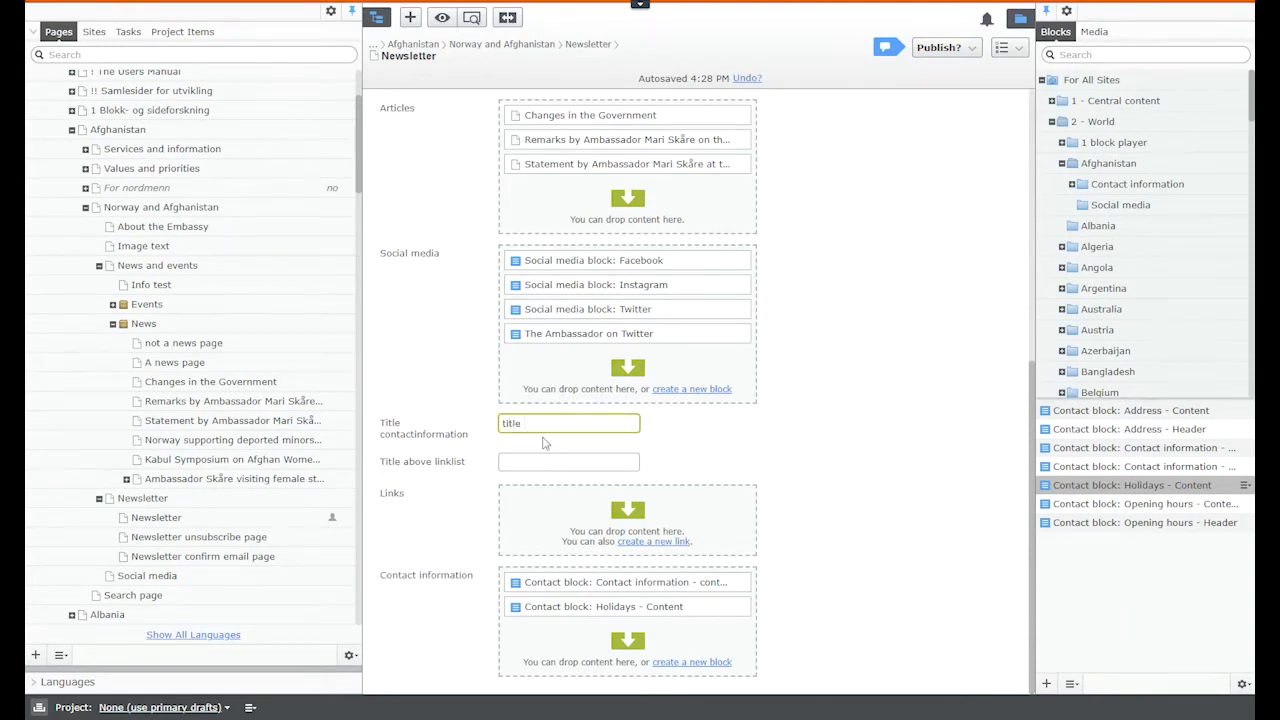
key("Tab")
type("title linmk")
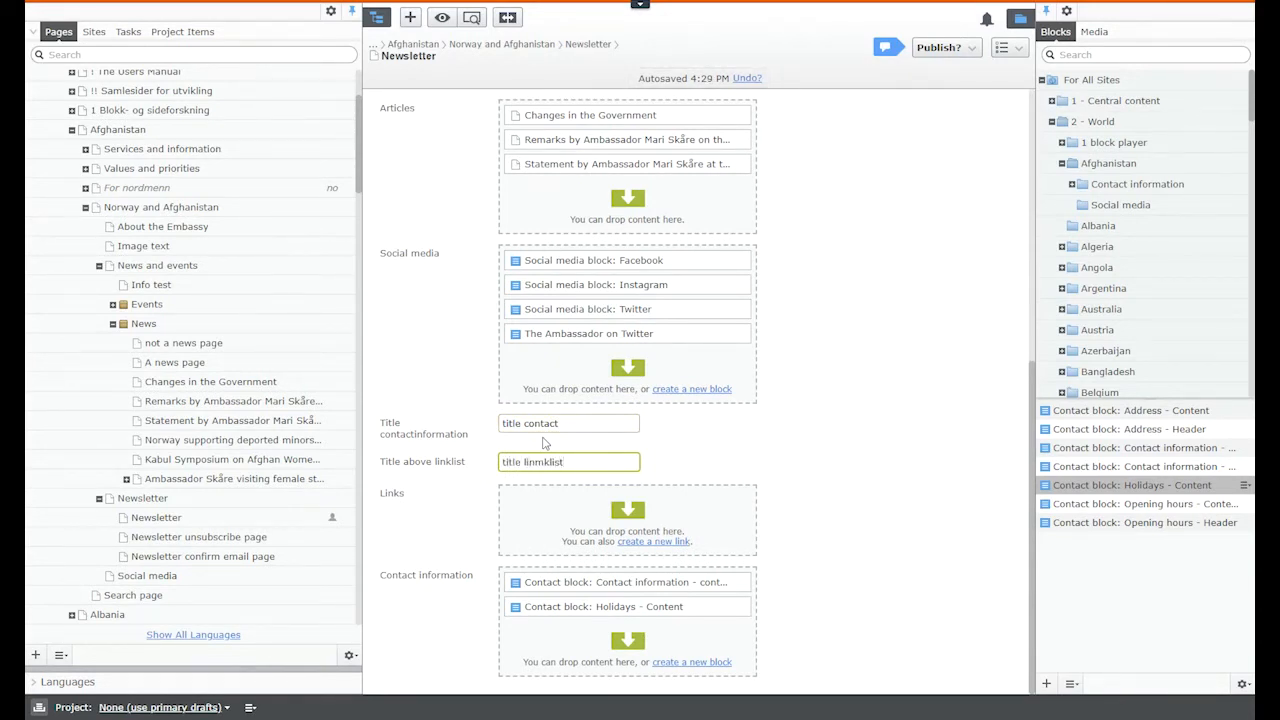
key("BackSpace")
Step: Add an external link named 'link 1' to the Links area
left_click(670, 542)
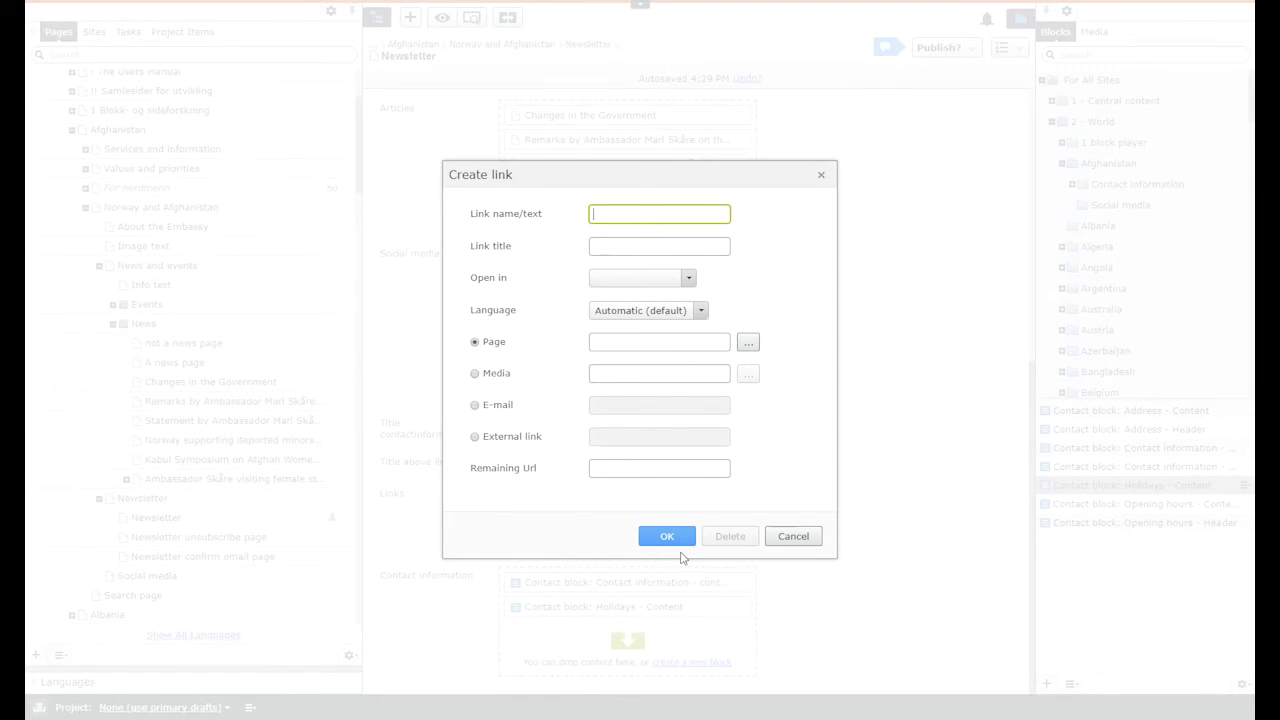
left_click(791, 537)
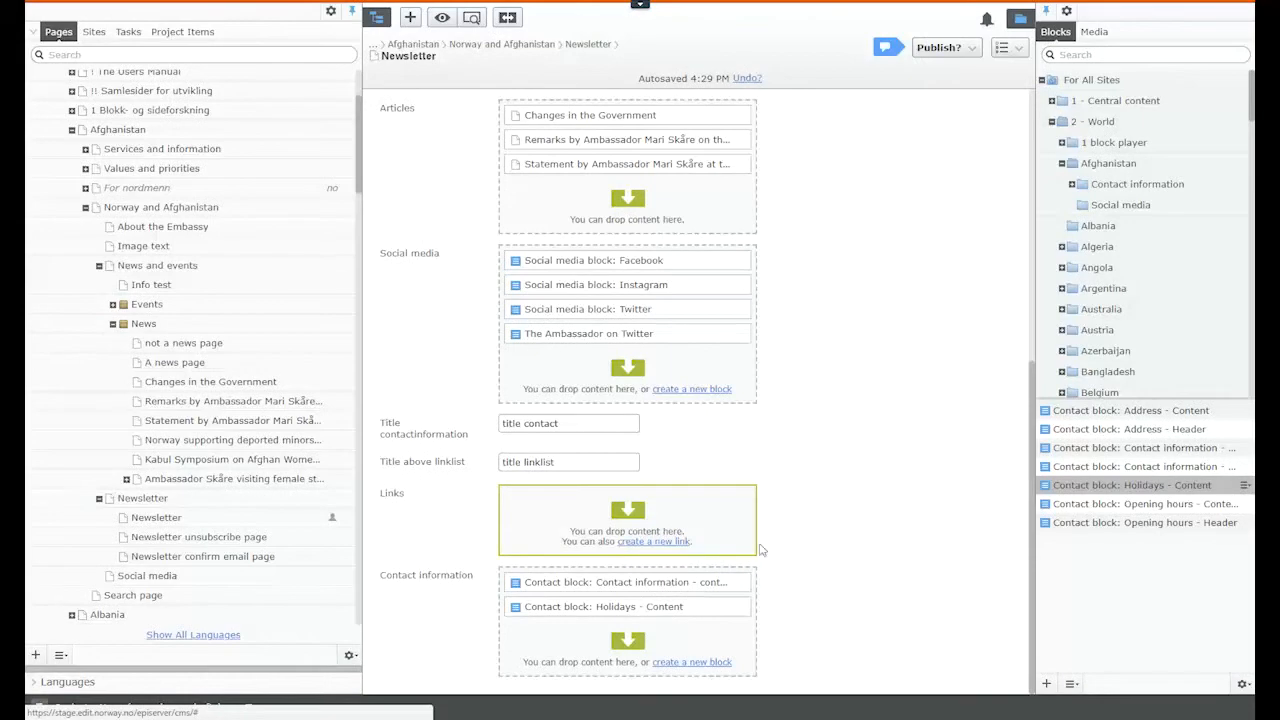
left_click(668, 541)
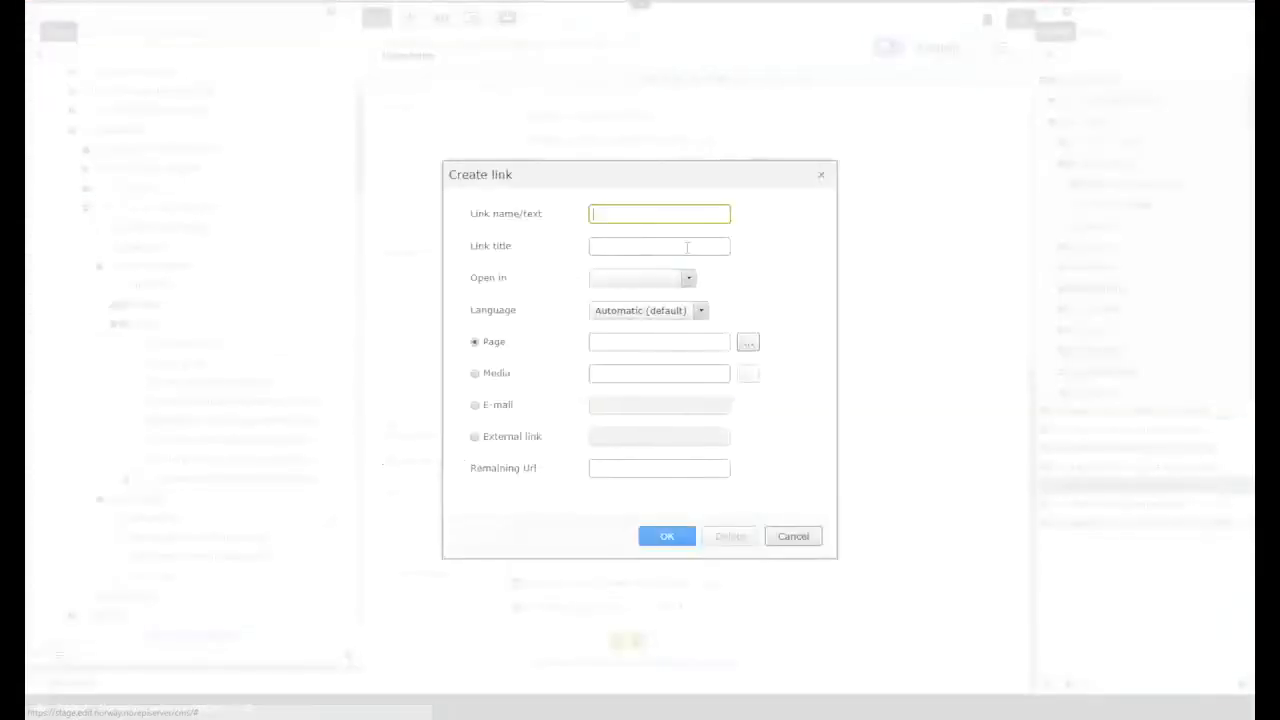
type("link ")
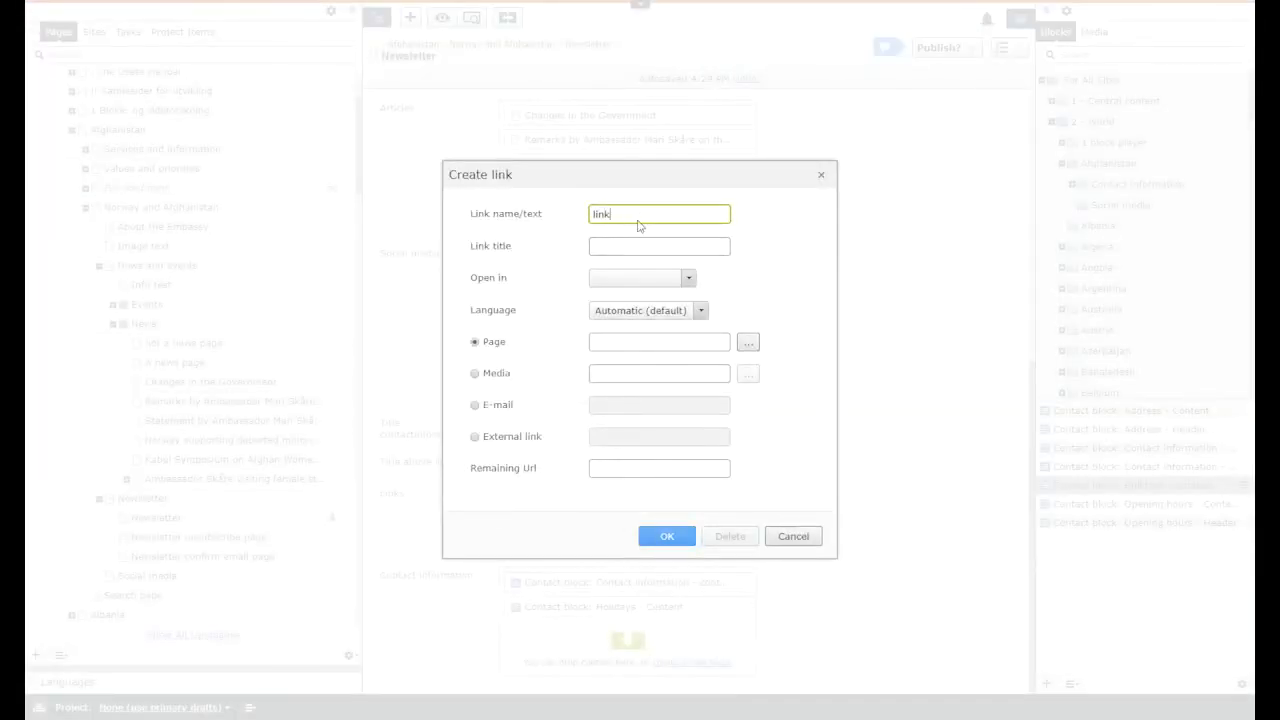
type("1")
left_click(638, 245)
left_click(511, 438)
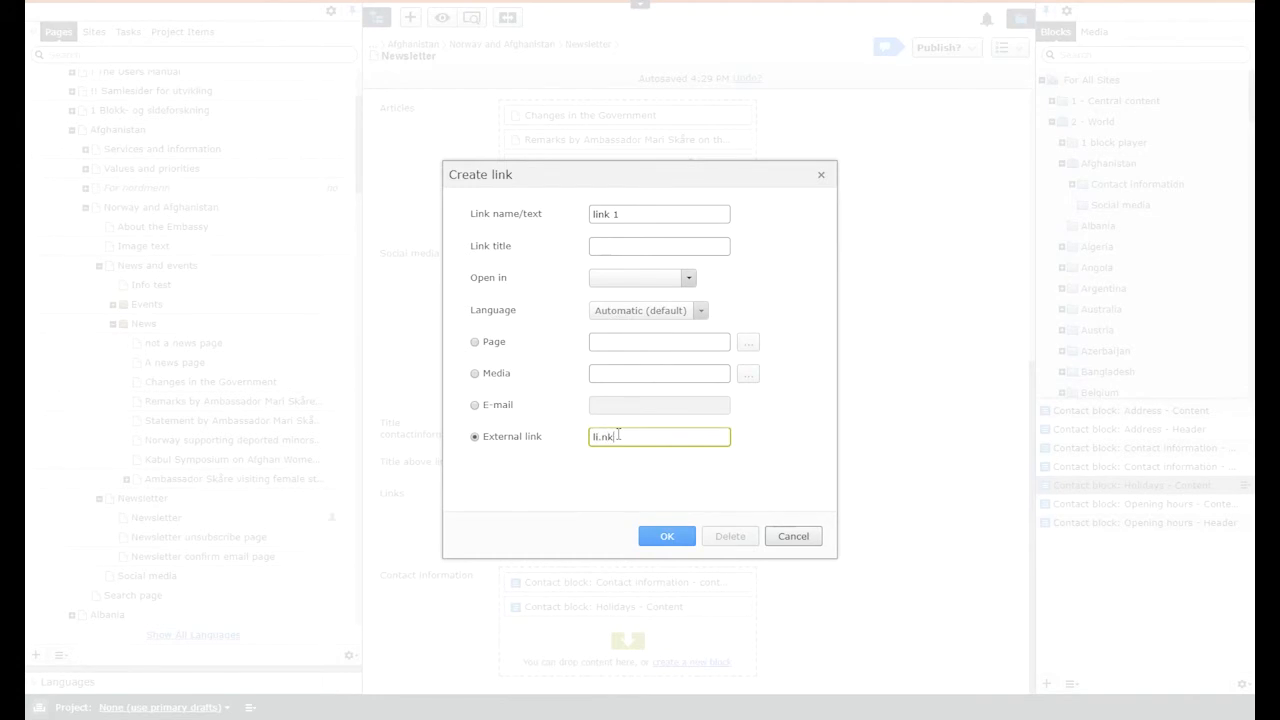
left_click(684, 542)
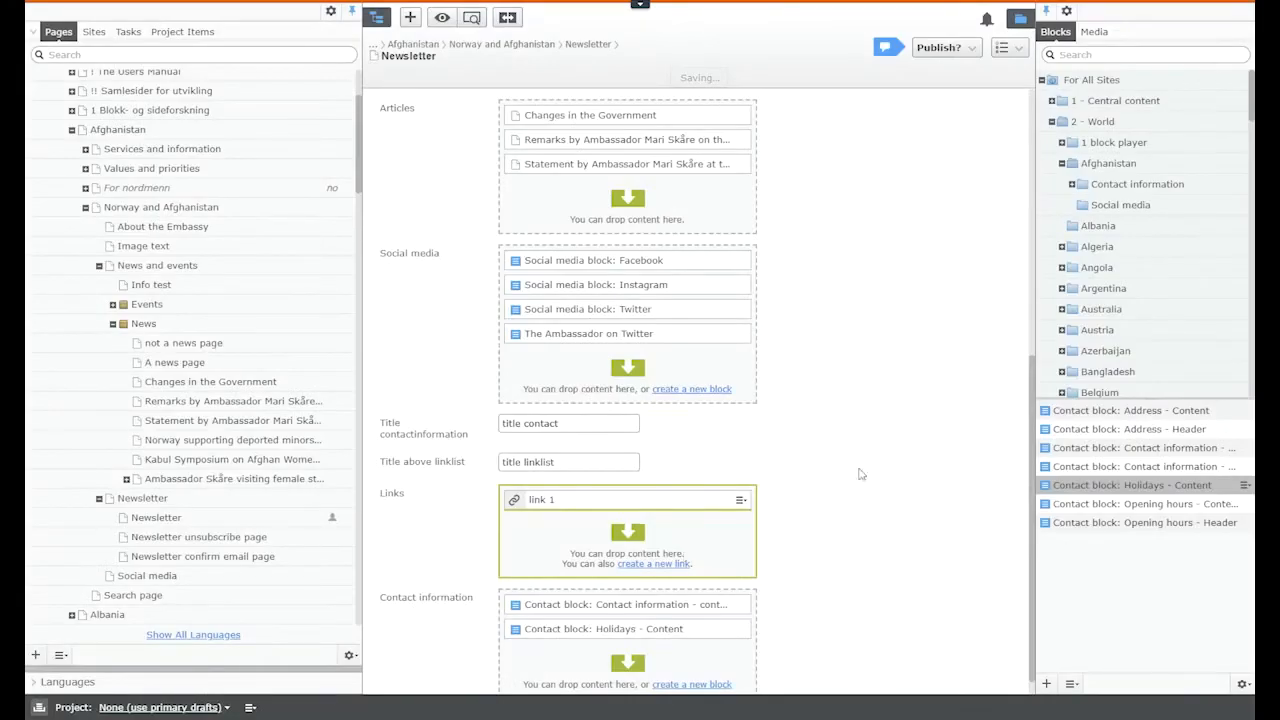
scroll(860, 474, "up", 5)
Step: Fill in the logo title, 'logo sub' sub text, ingress and Email Subject 'email subject'
left_click(649, 428)
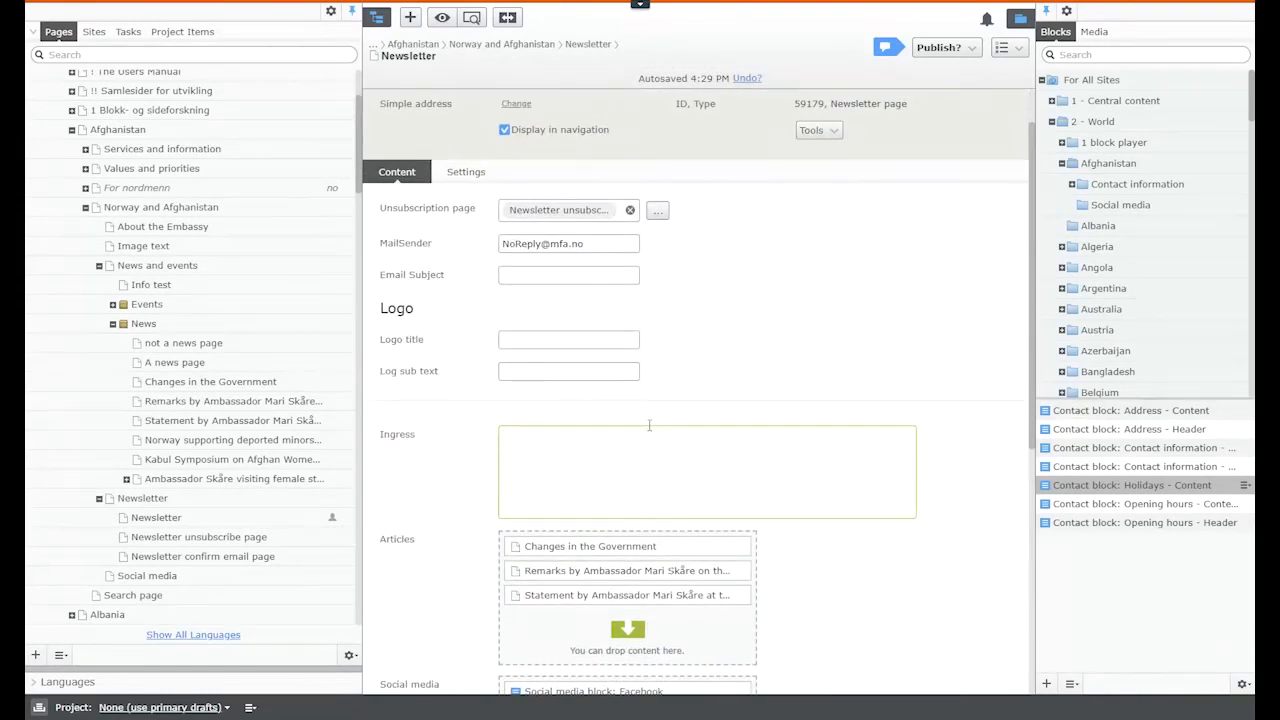
left_click(571, 339)
key("Tab")
type("logo sub text")
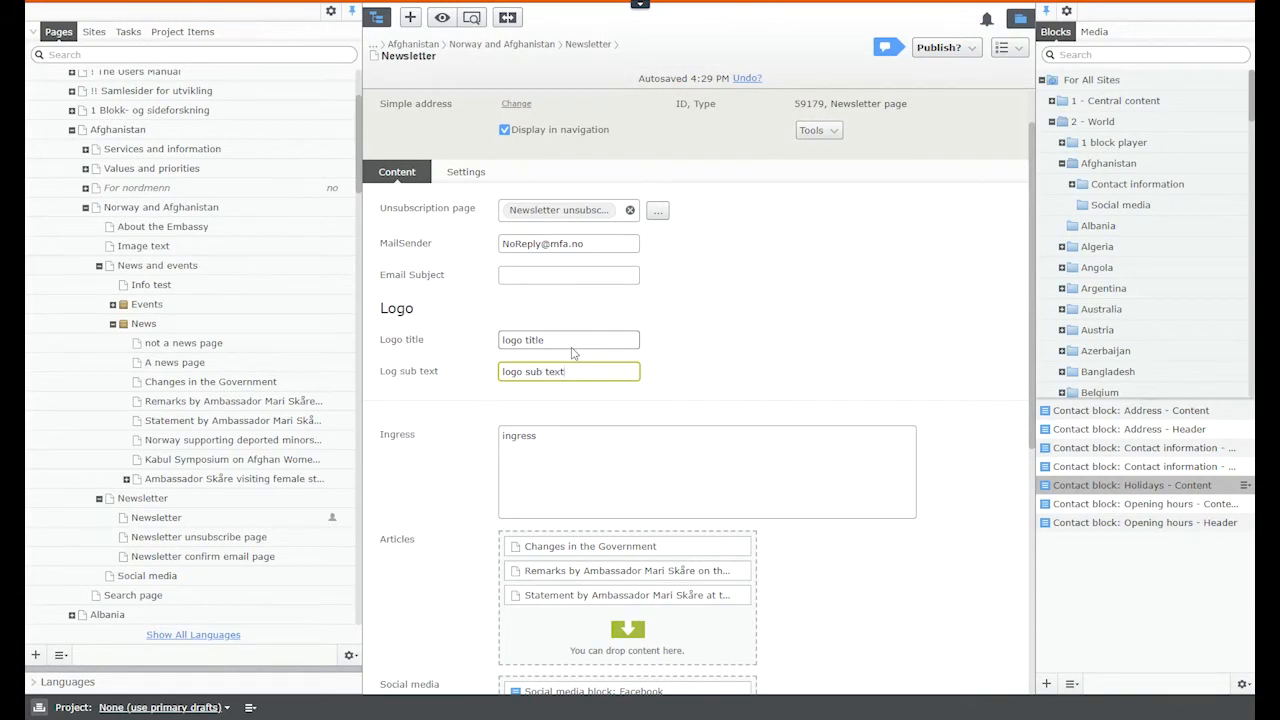
left_click(795, 306)
left_click(533, 280)
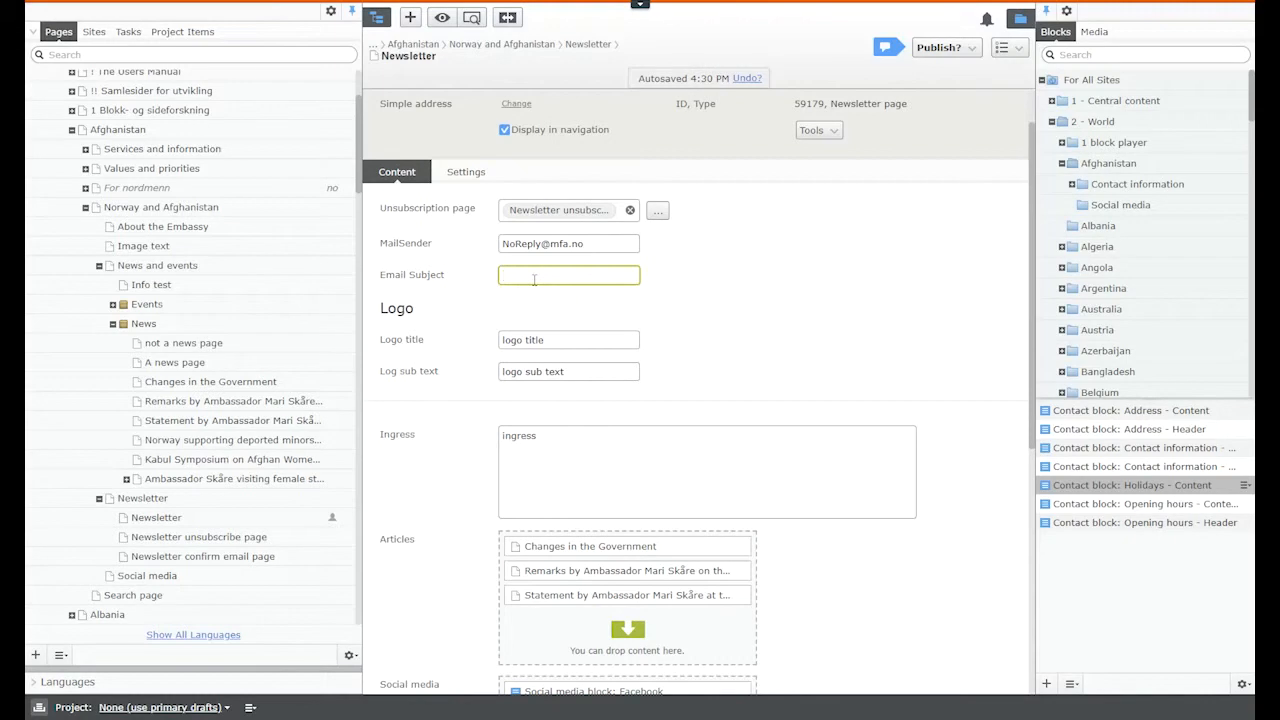
type("email subject")
left_click(799, 279)
Step: Publish the pending newsletter changes
scroll(724, 244, "up", 1)
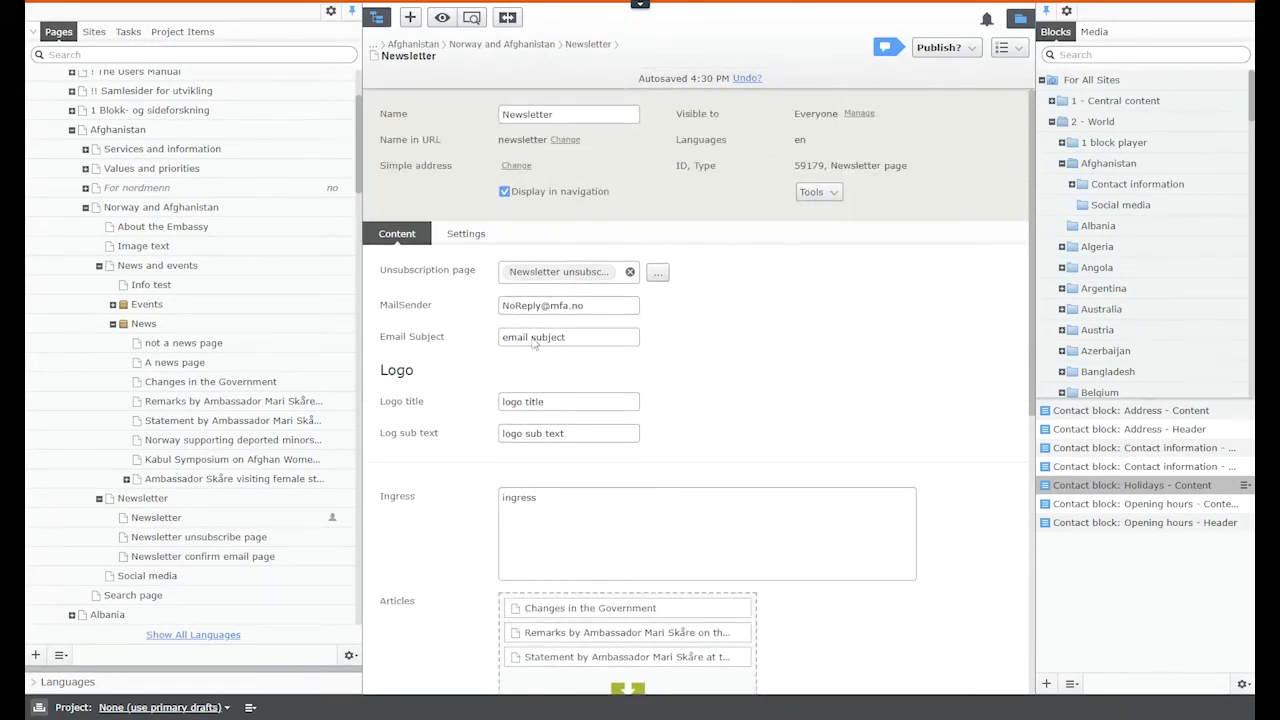
left_click(952, 52)
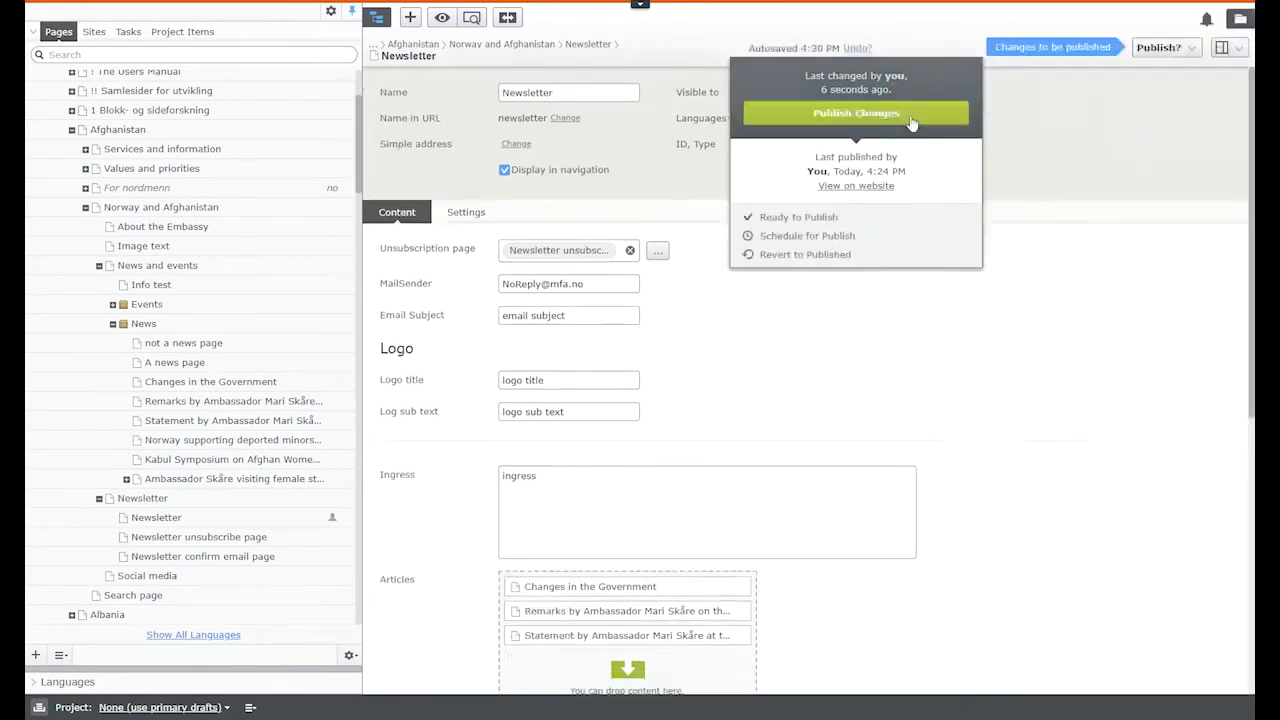
left_click(910, 115)
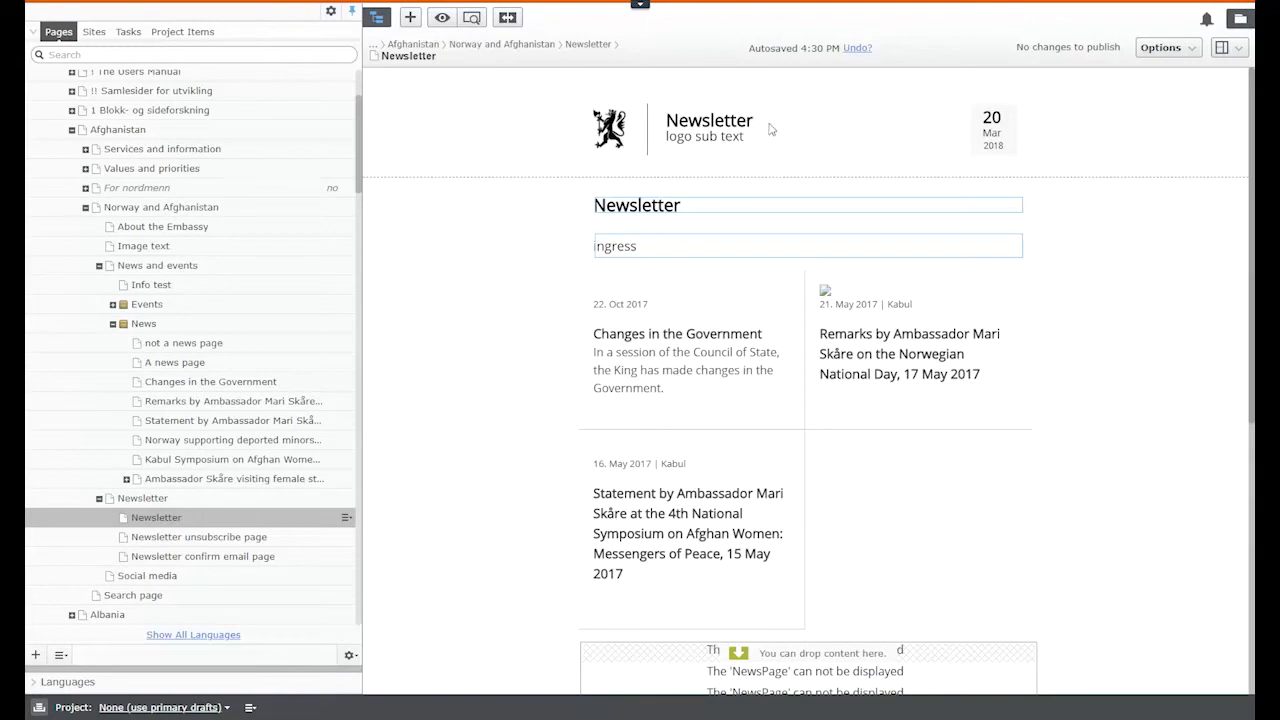
Step: Preview the Newsletter page and scroll through its articles, contact info, link 1 and Unsubscribe
left_click_drag(751, 118, 666, 124)
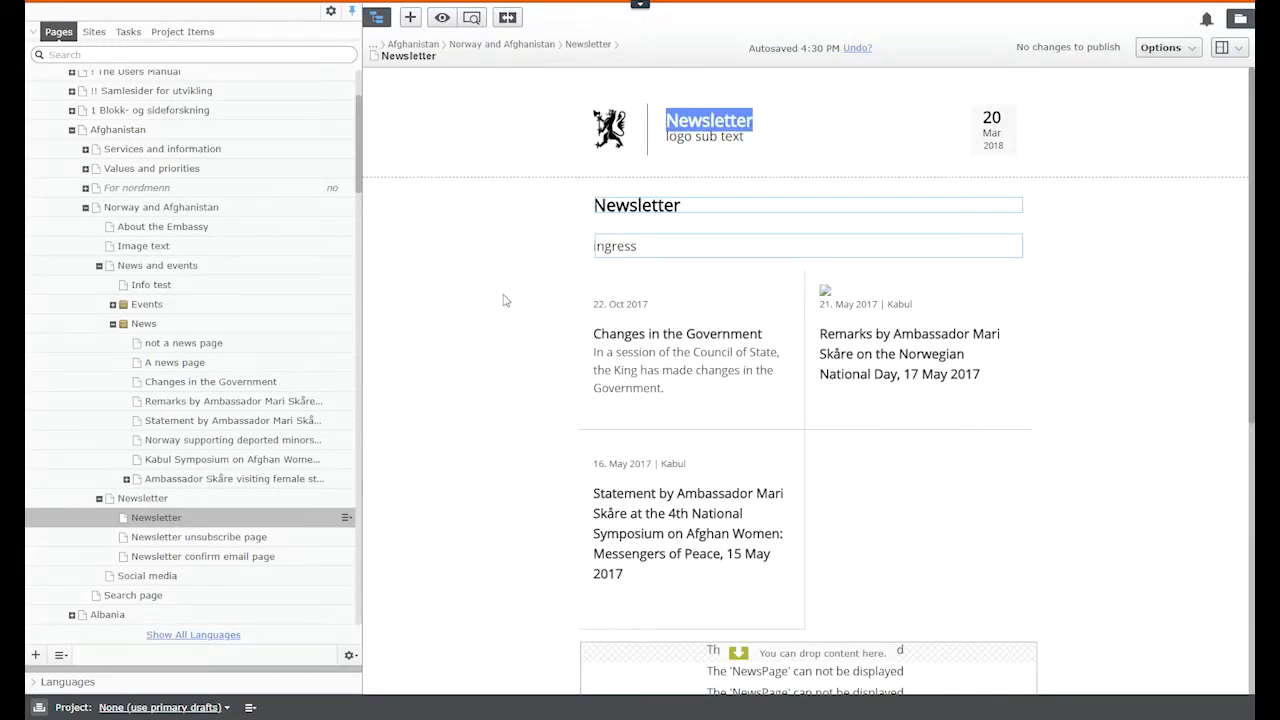
left_click(472, 18)
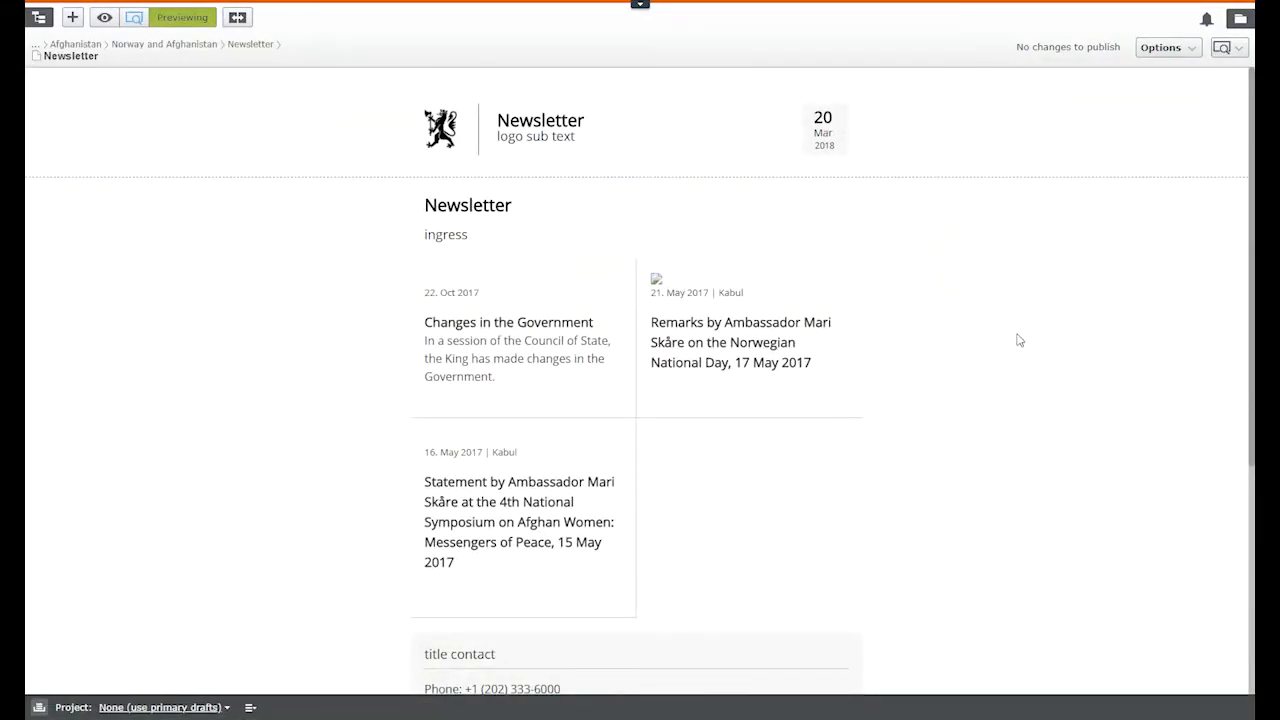
scroll(1018, 340, "down", 3)
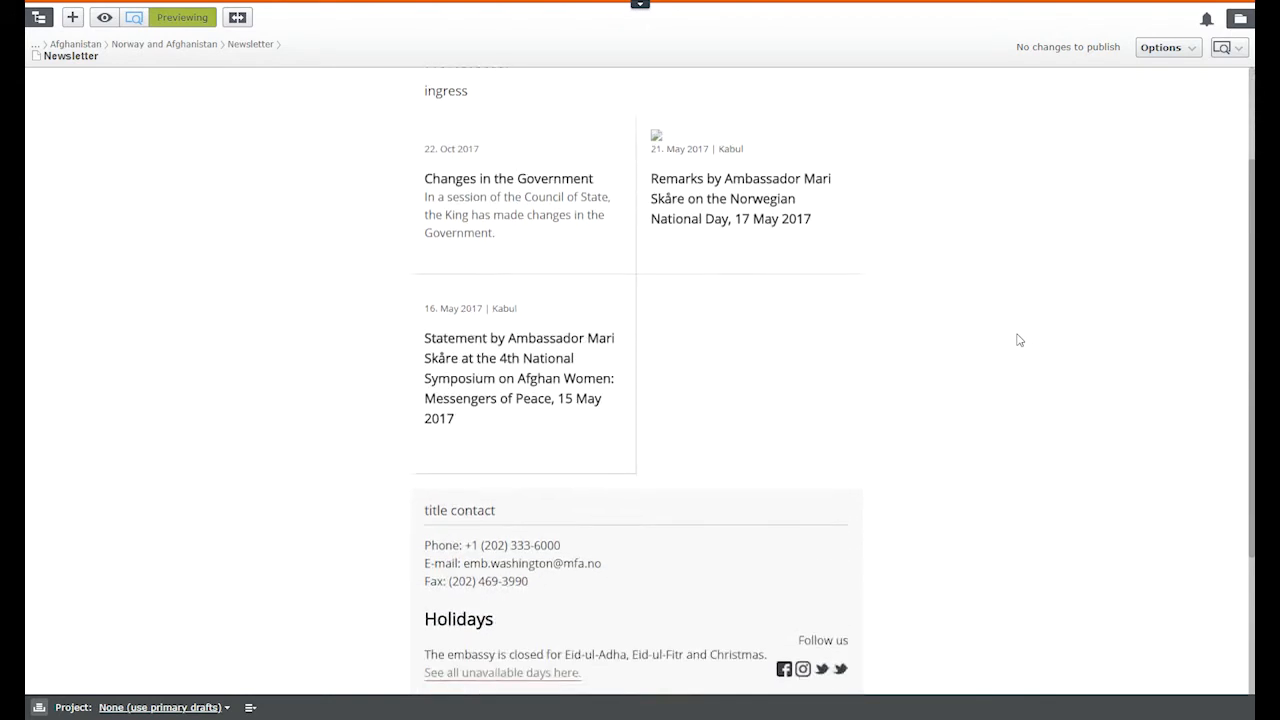
scroll(1018, 340, "down", 4)
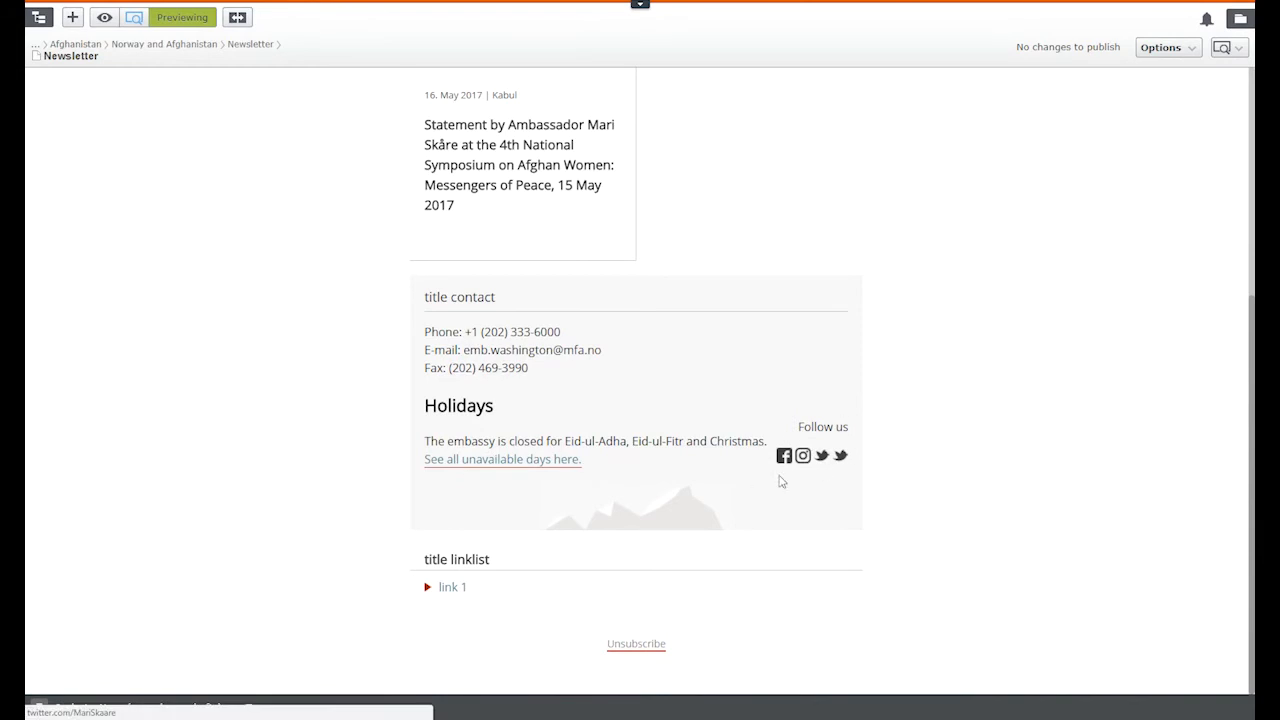
scroll(951, 583, "up", 3)
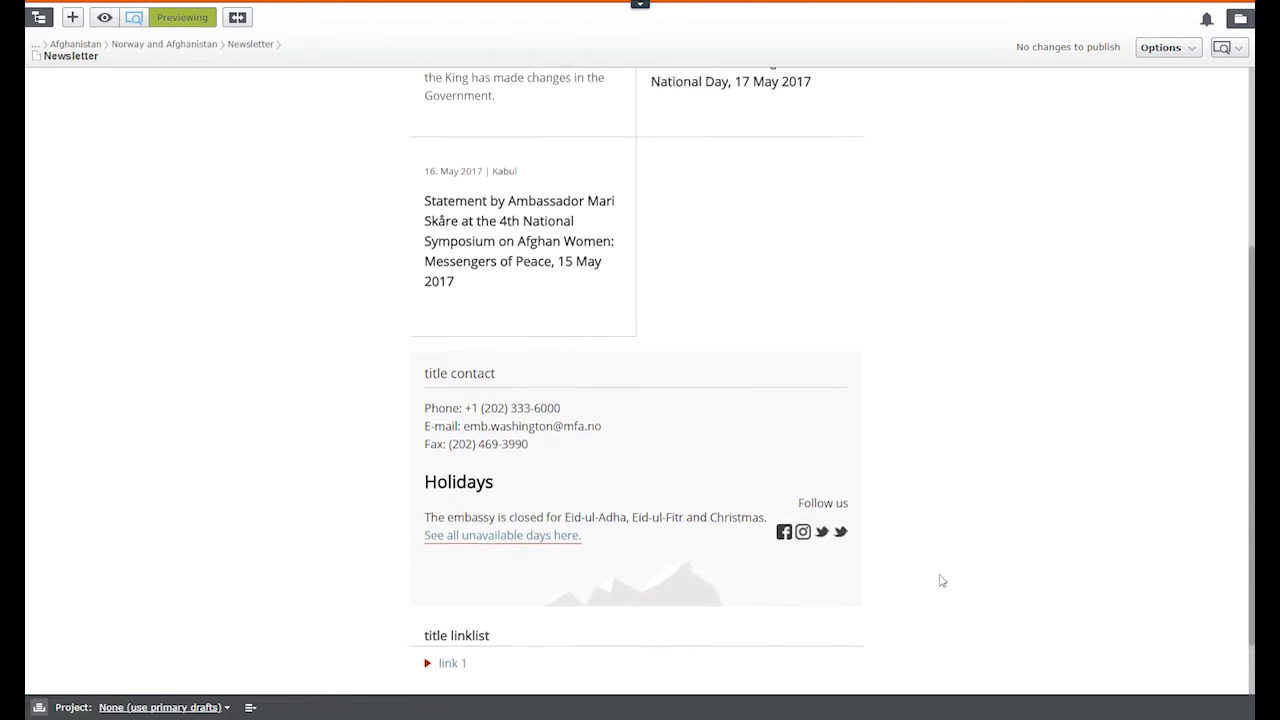
scroll(620, 340, "up", 4)
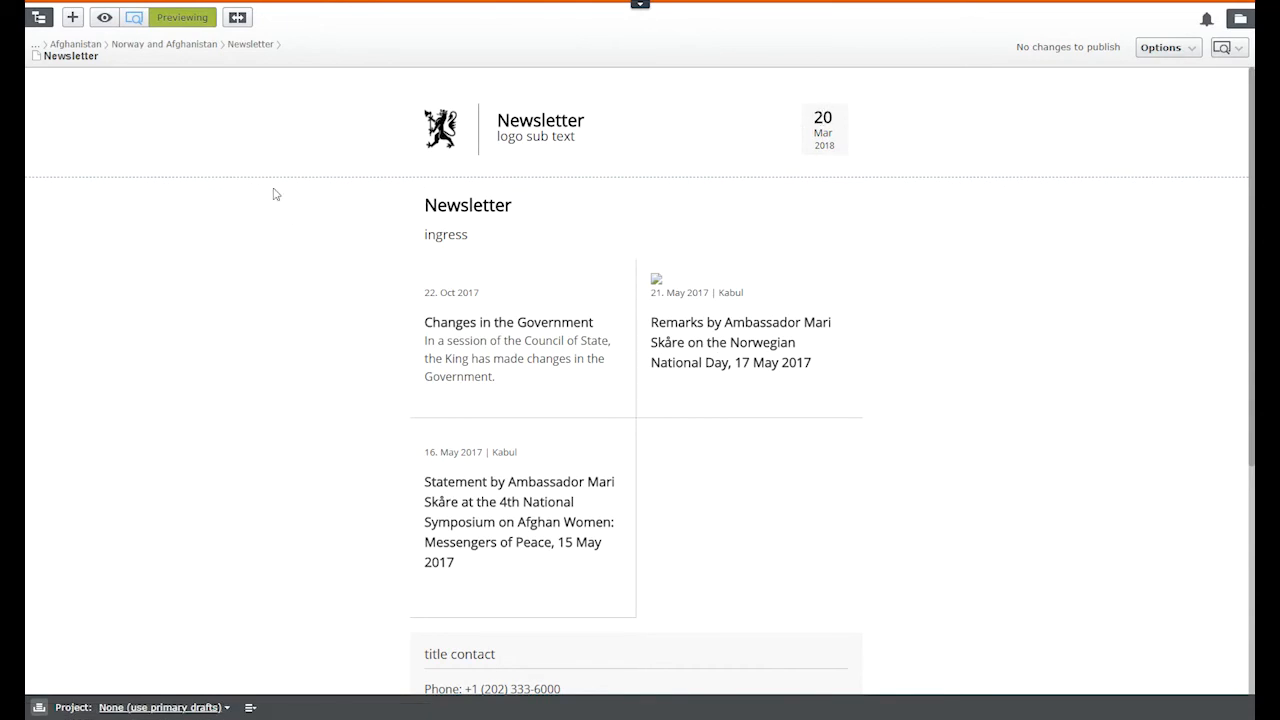
Step: Leave preview, copy the Newsletter page and paste the copy under the parent Newsletter page
left_click(134, 17)
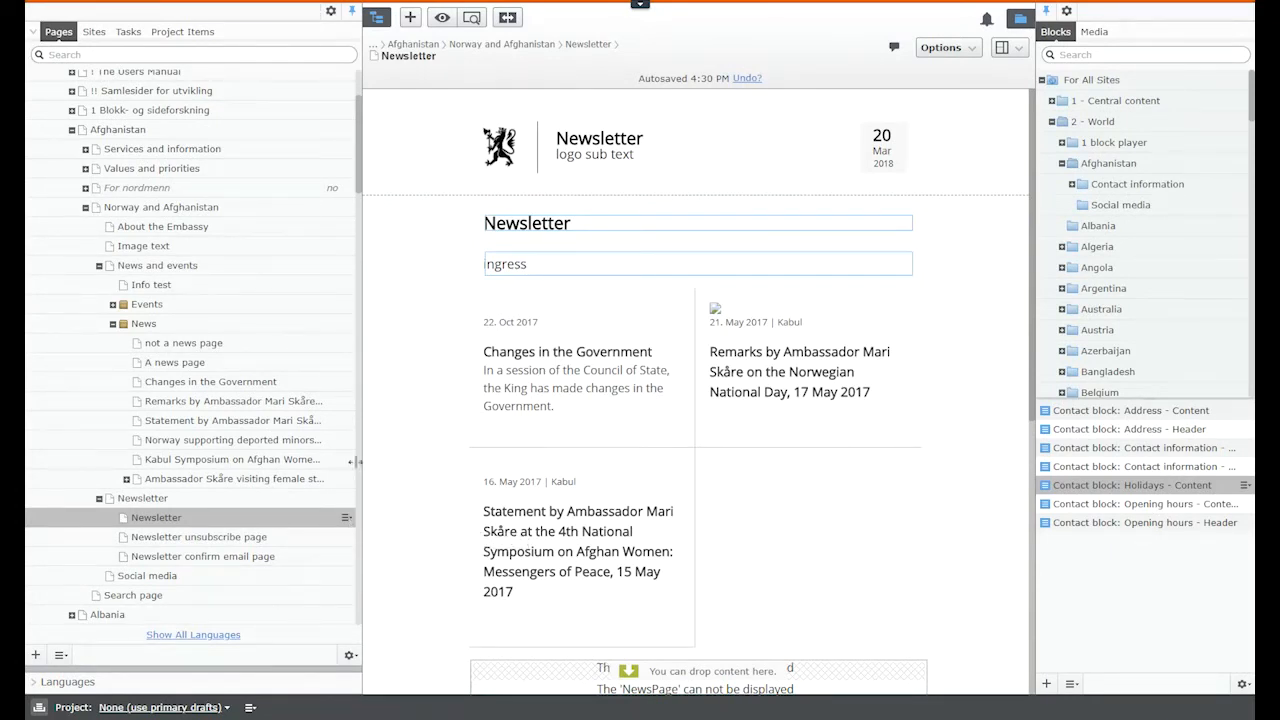
left_click(346, 518)
left_click(418, 569)
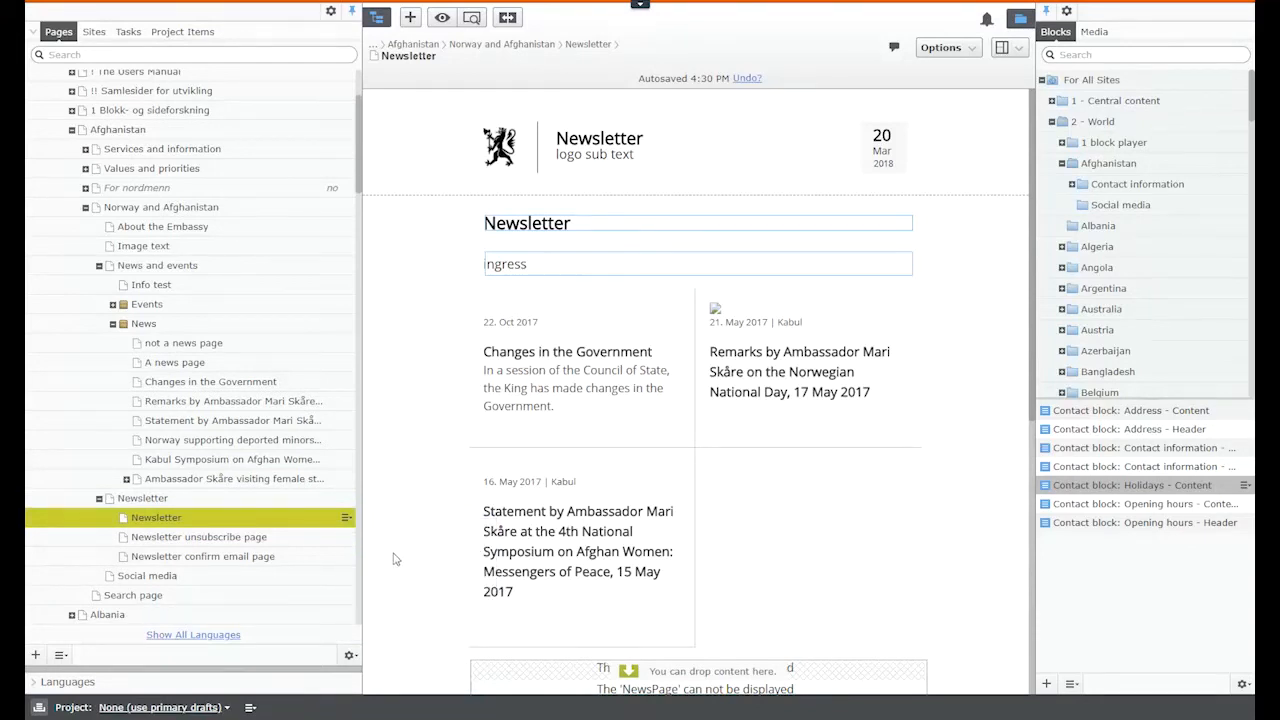
left_click(340, 498)
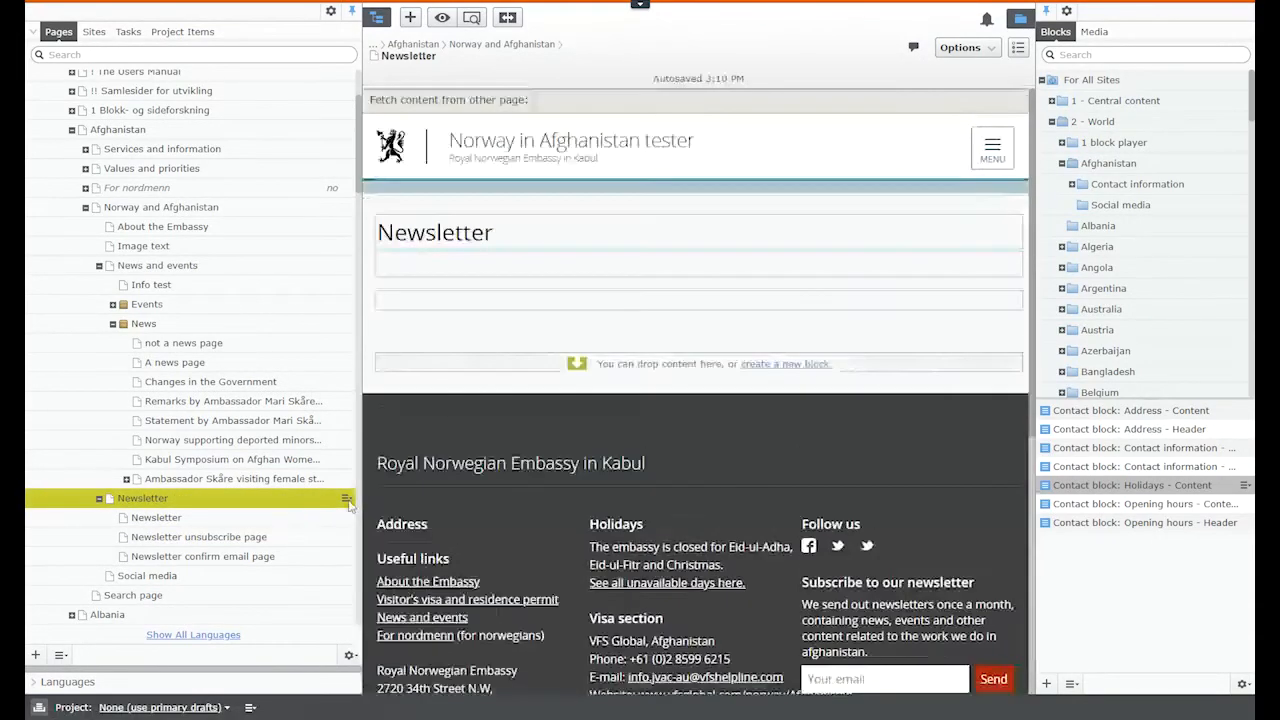
left_click(346, 498)
left_click(400, 568)
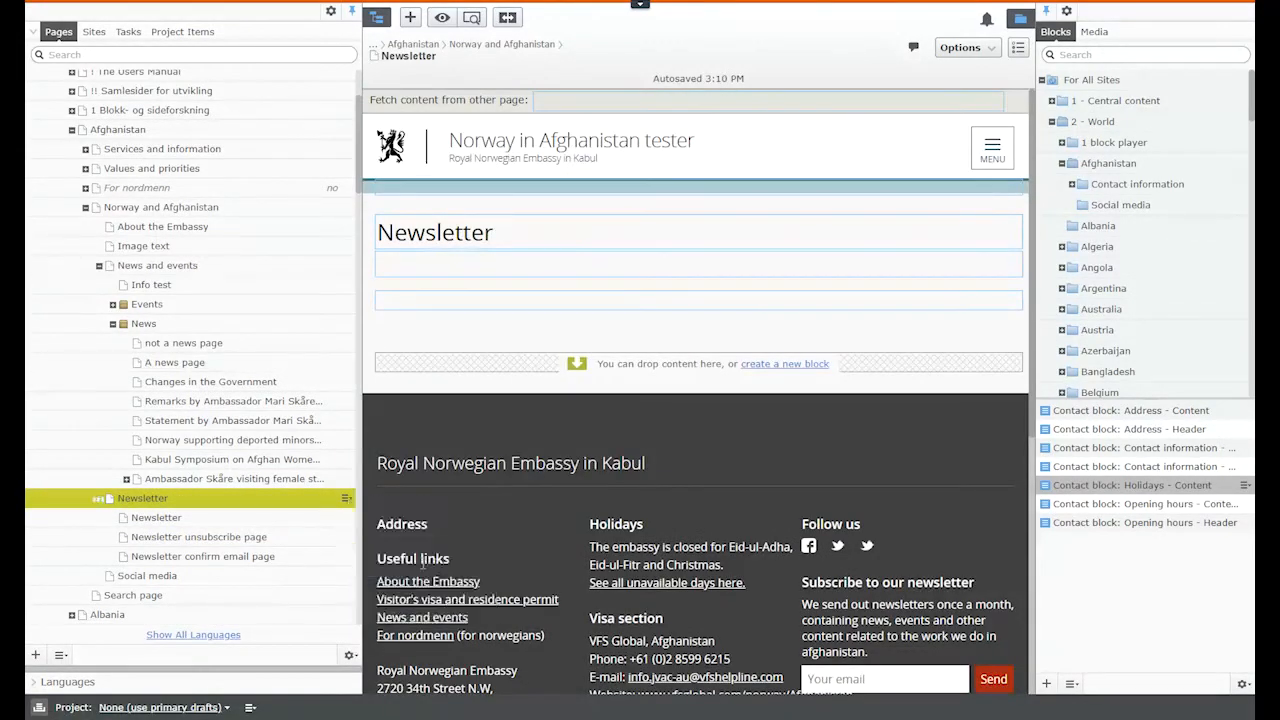
Step: Rename the Newsletter(2) copy and its heading to 'september'
left_click(162, 518)
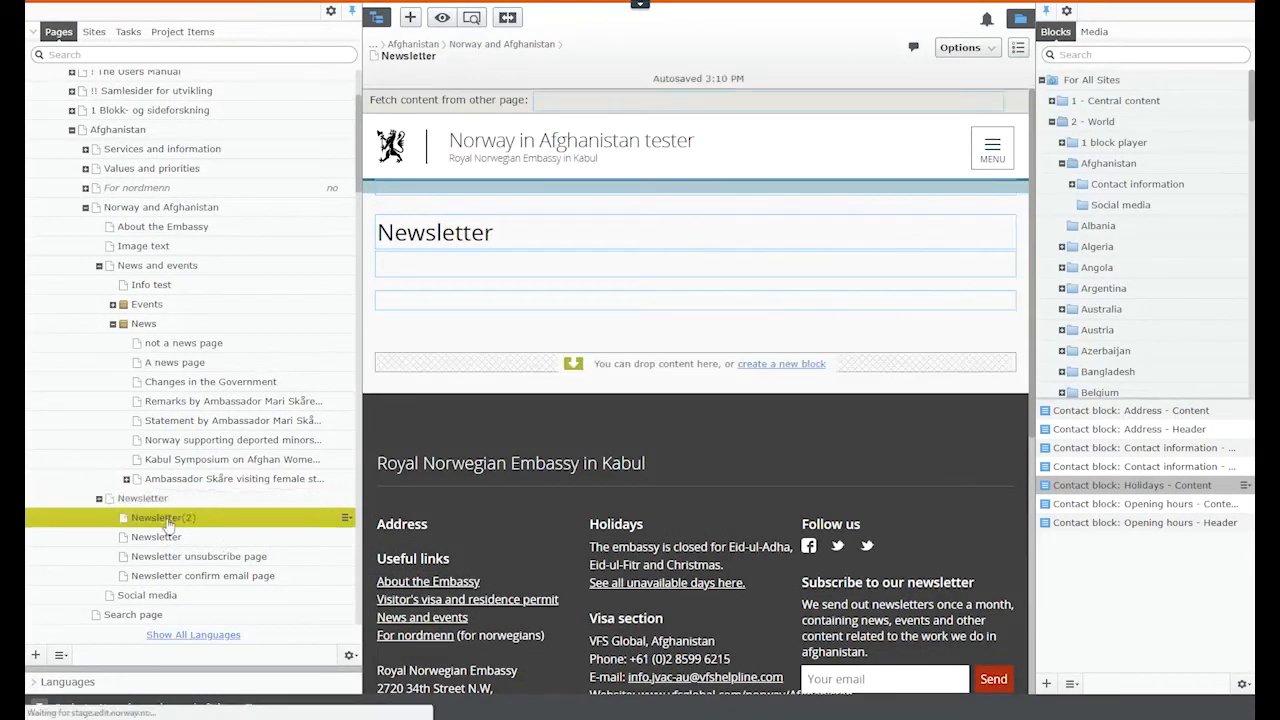
left_click(552, 212)
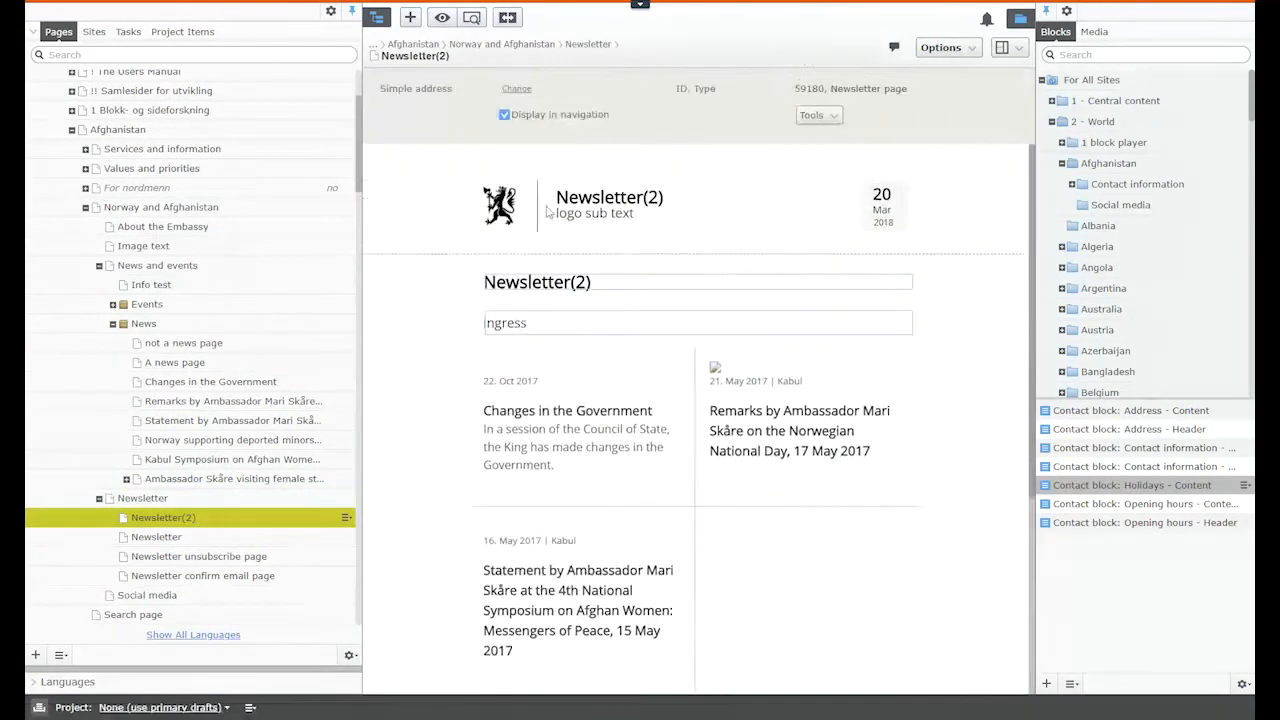
type("september")
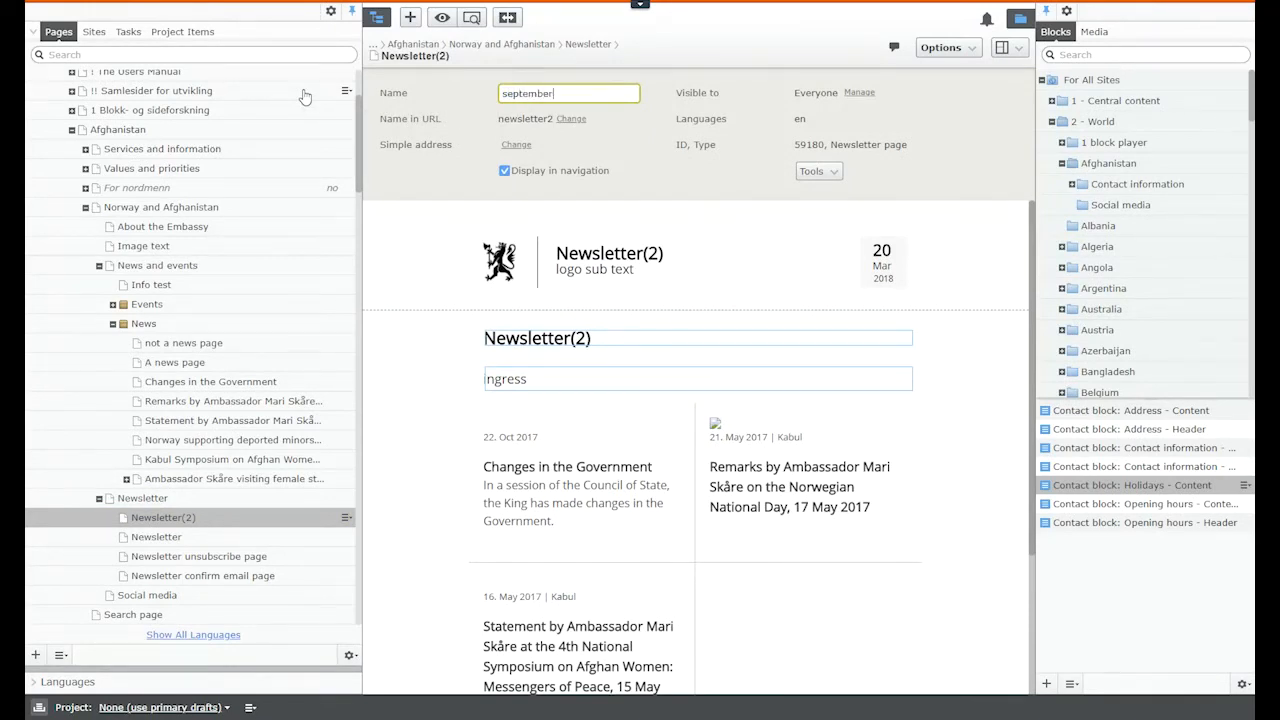
left_click(410, 415)
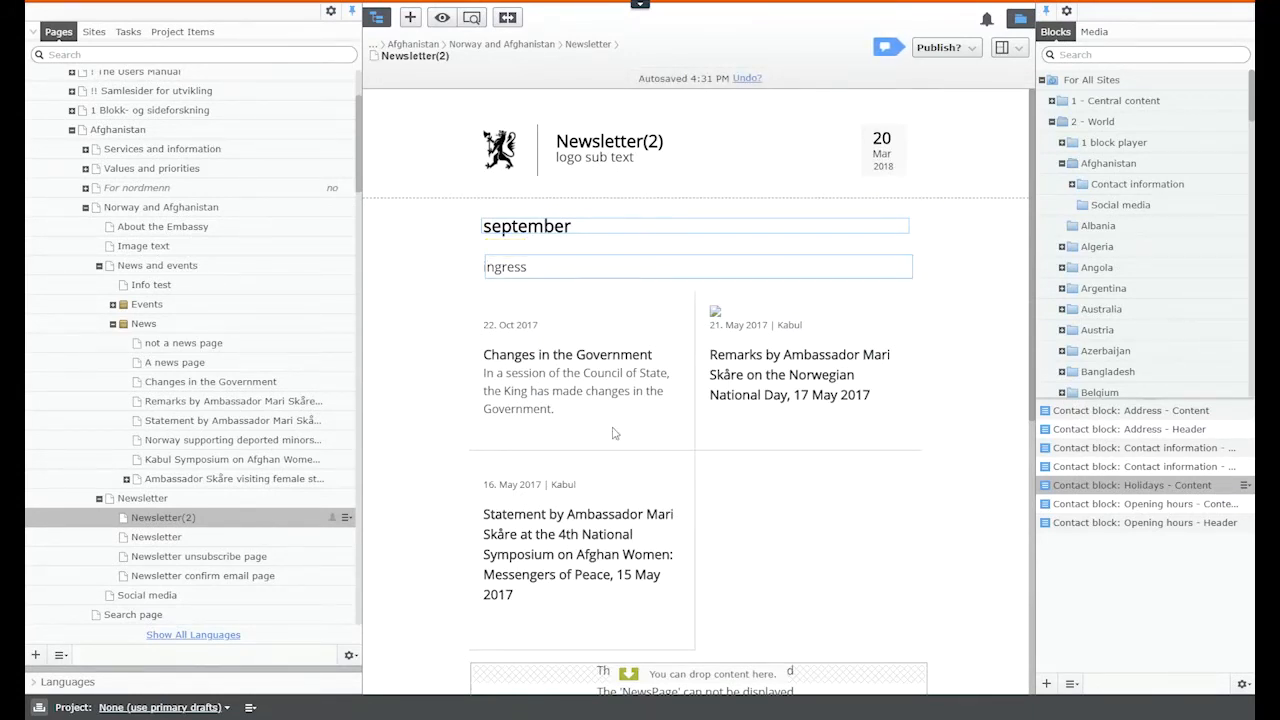
scroll(614, 433, "down", 5)
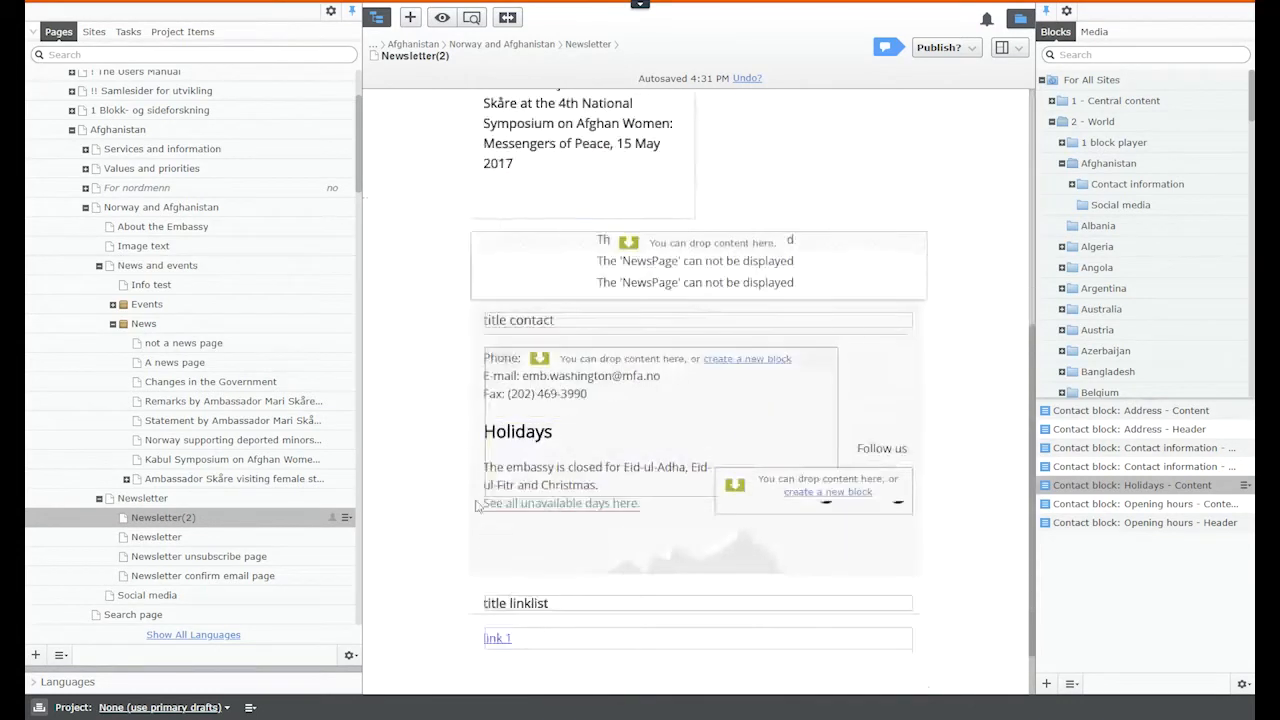
scroll(502, 392, "down", 1)
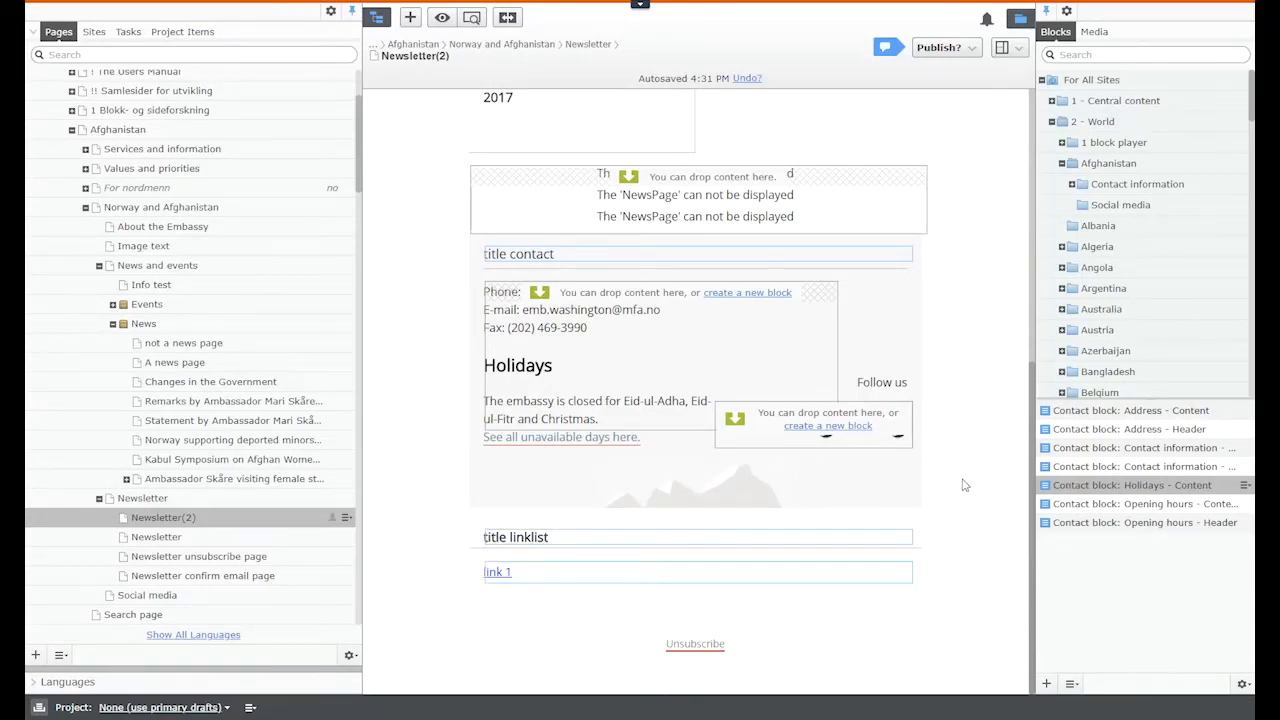
scroll(963, 485, "up", 3)
left_click(940, 47)
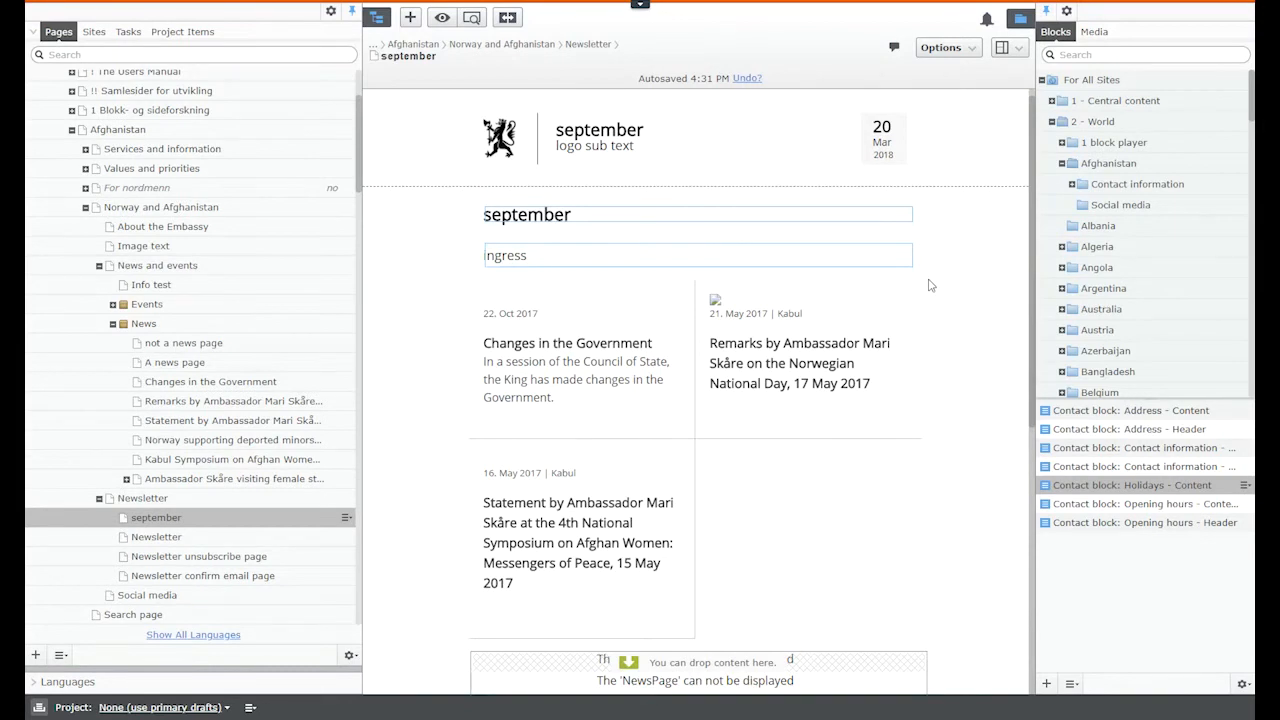
Step: Switch from the september copy to the original Newsletter page and list its available views
left_click(1003, 48)
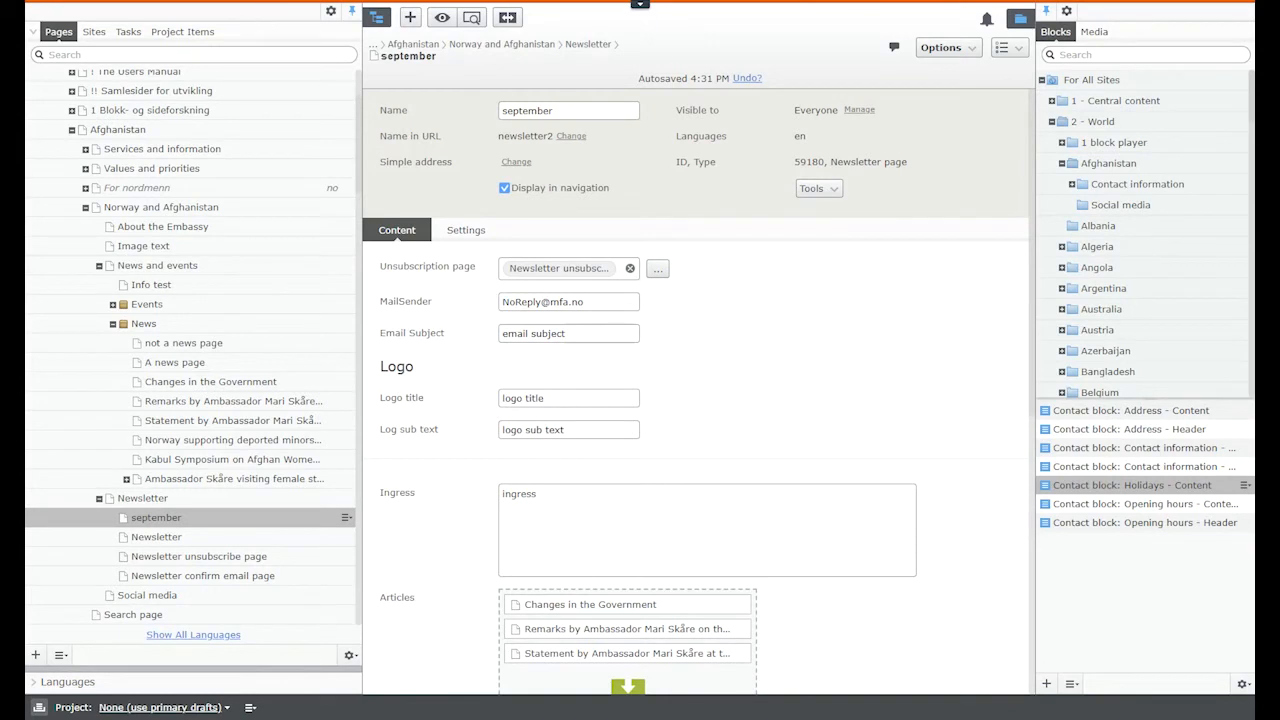
left_click(172, 538)
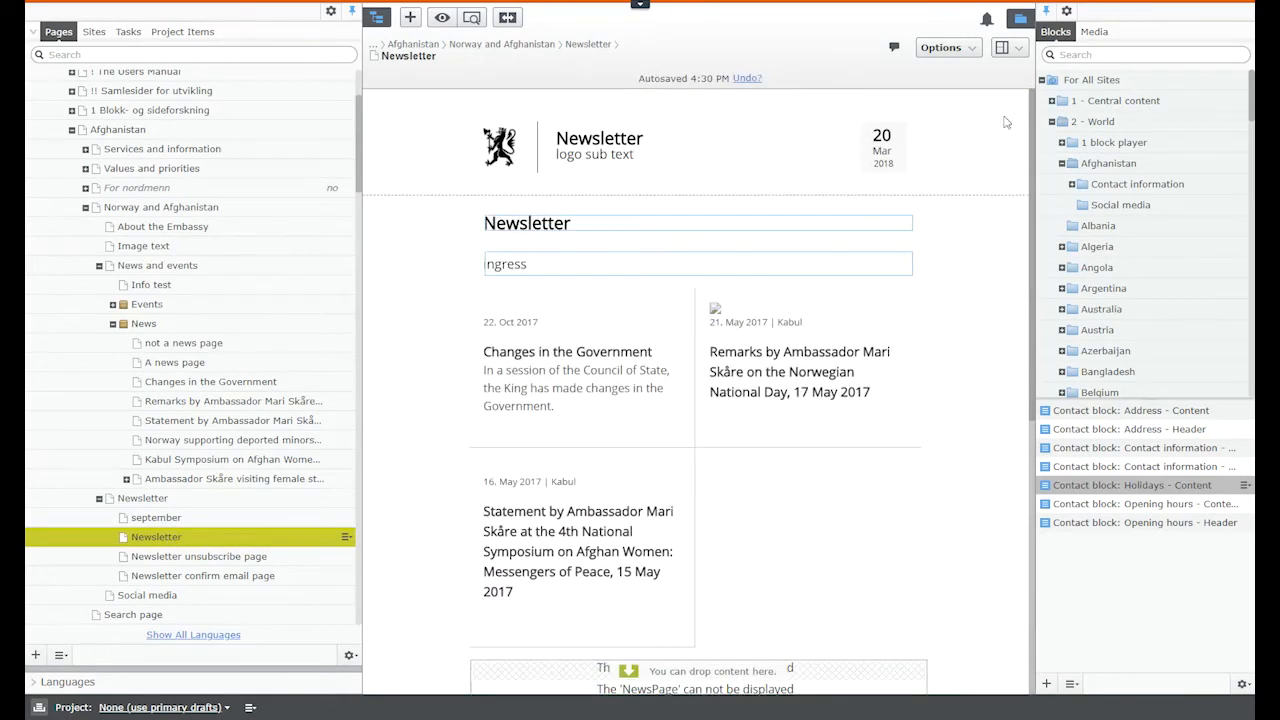
left_click(1019, 52)
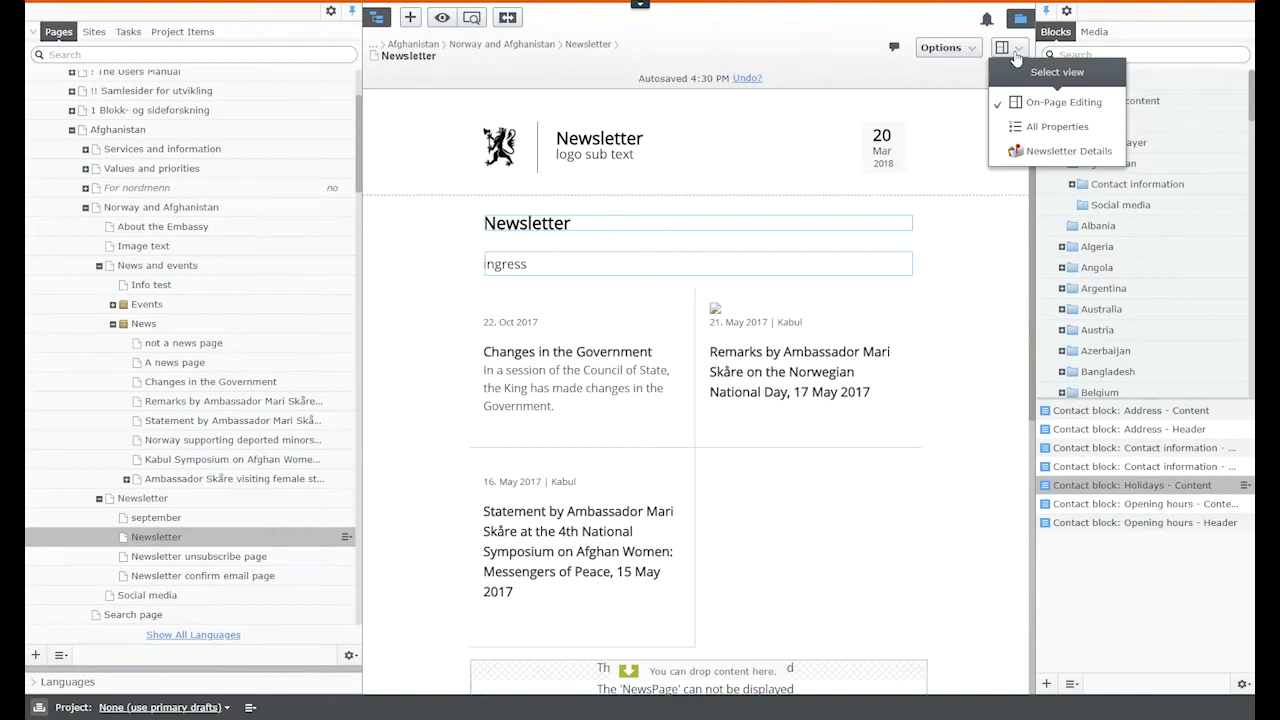
Step: In Newsletter Details, add the Afghanistan recipient list with its 3 email addresses
left_click(1066, 158)
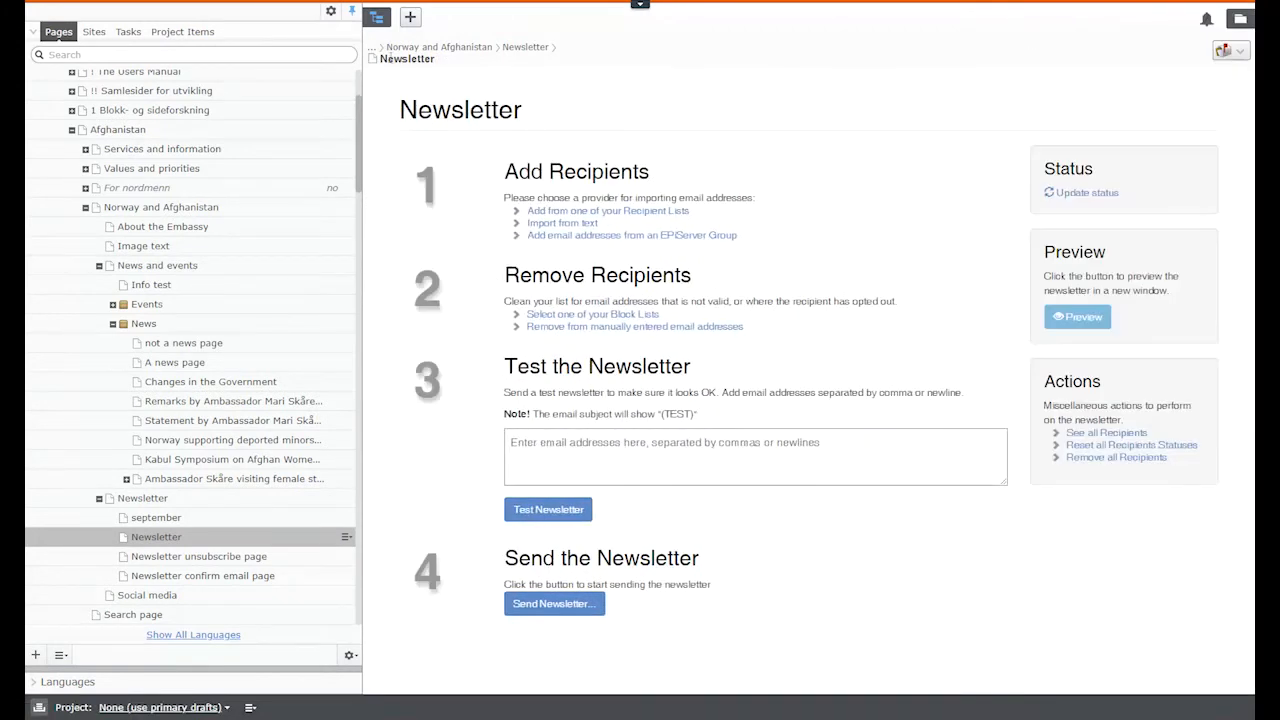
left_click(381, 24)
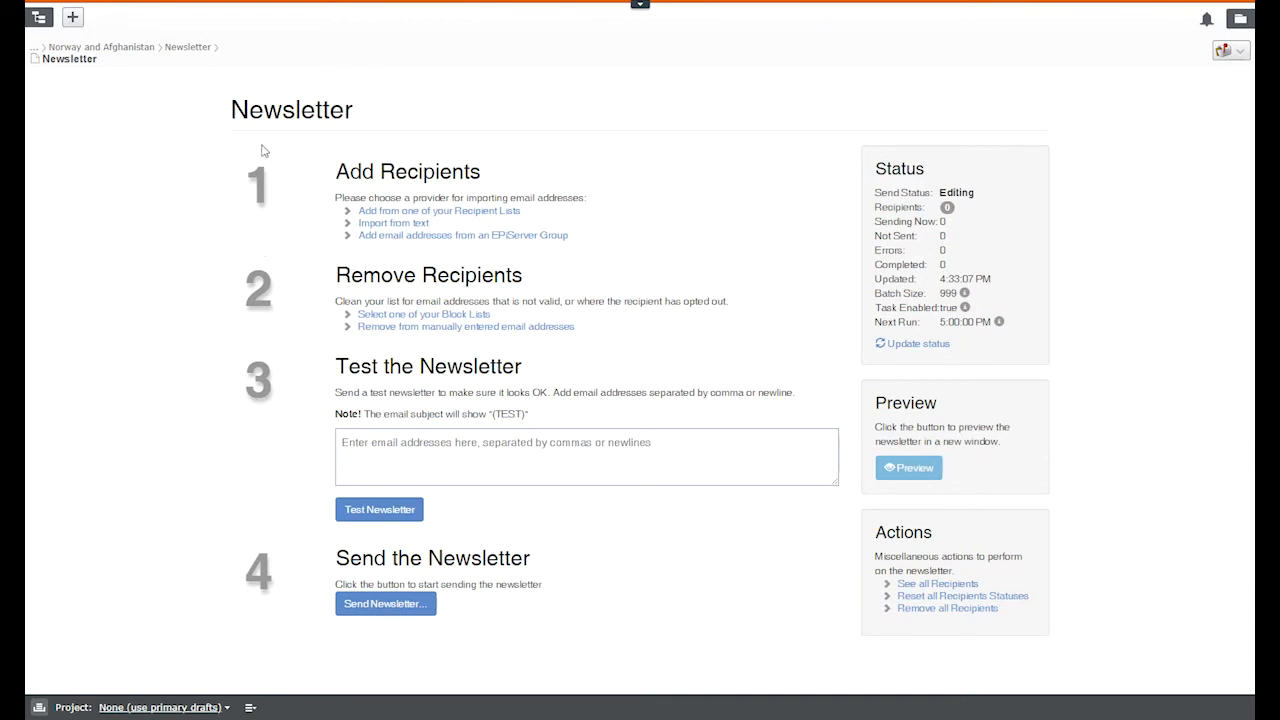
left_click(389, 212)
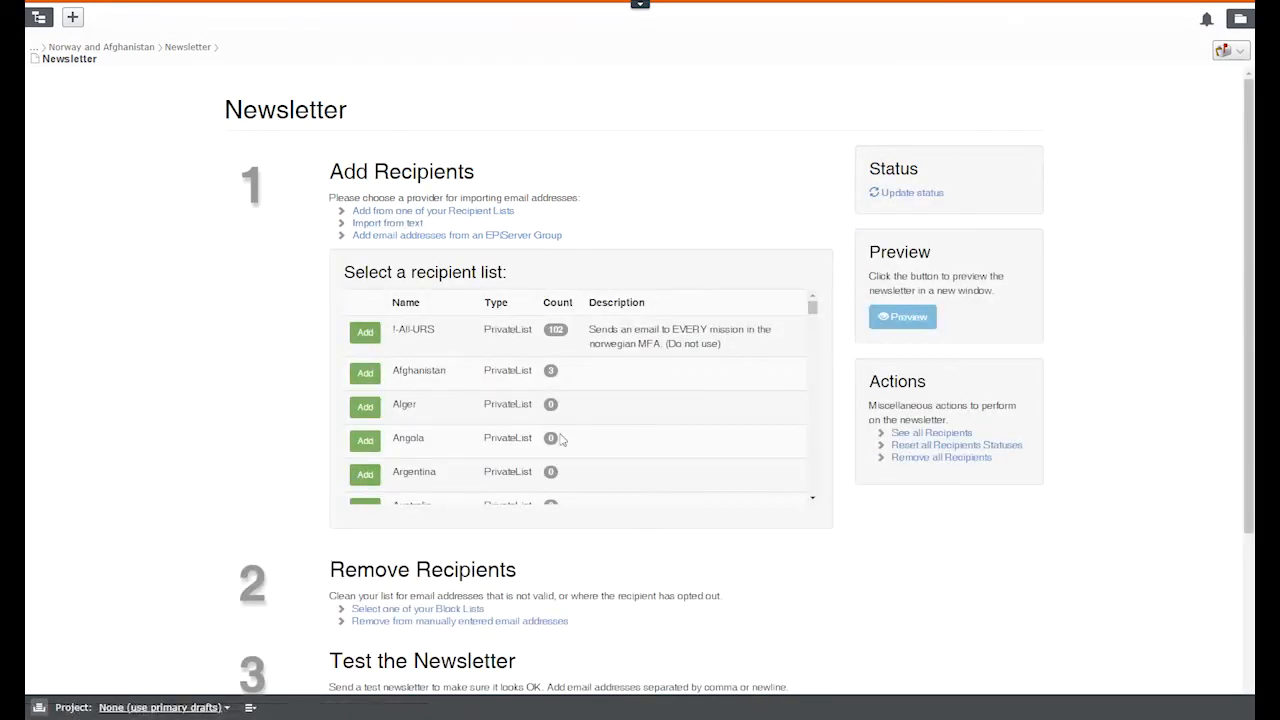
scroll(535, 299, "down", 1)
scroll(480, 400, "up", 1)
left_click(365, 374)
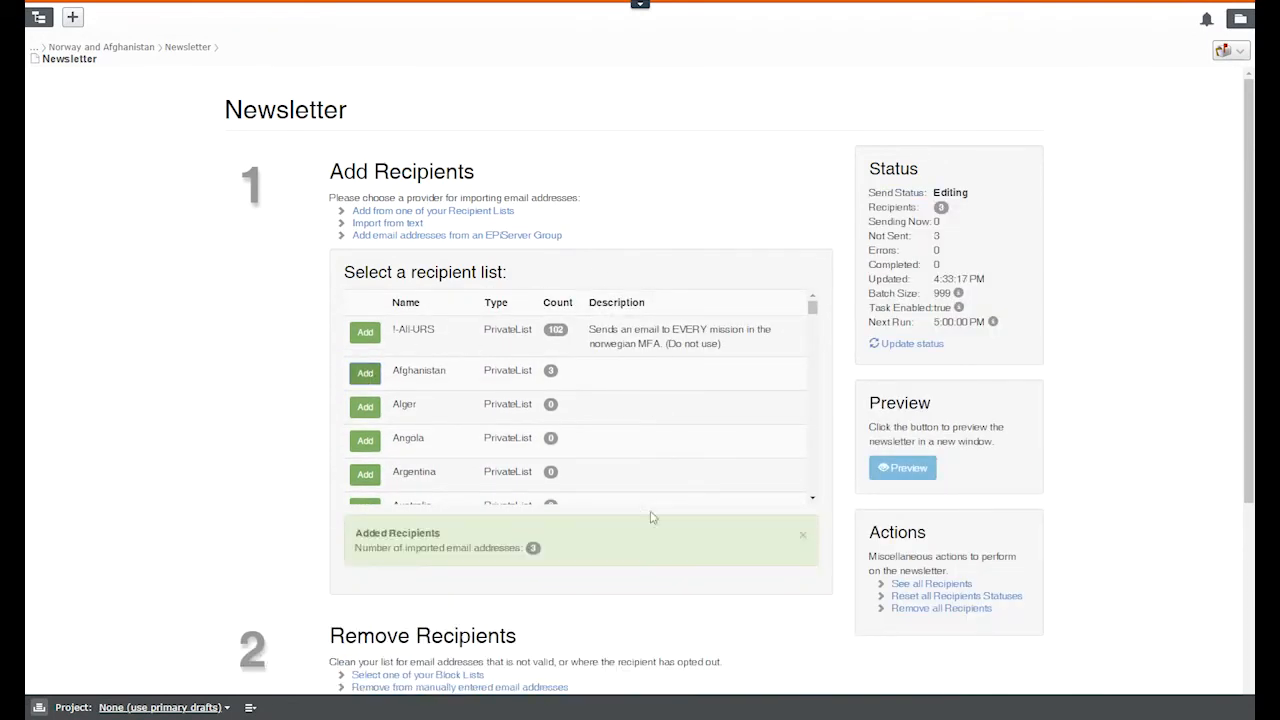
scroll(660, 560, "down", 3)
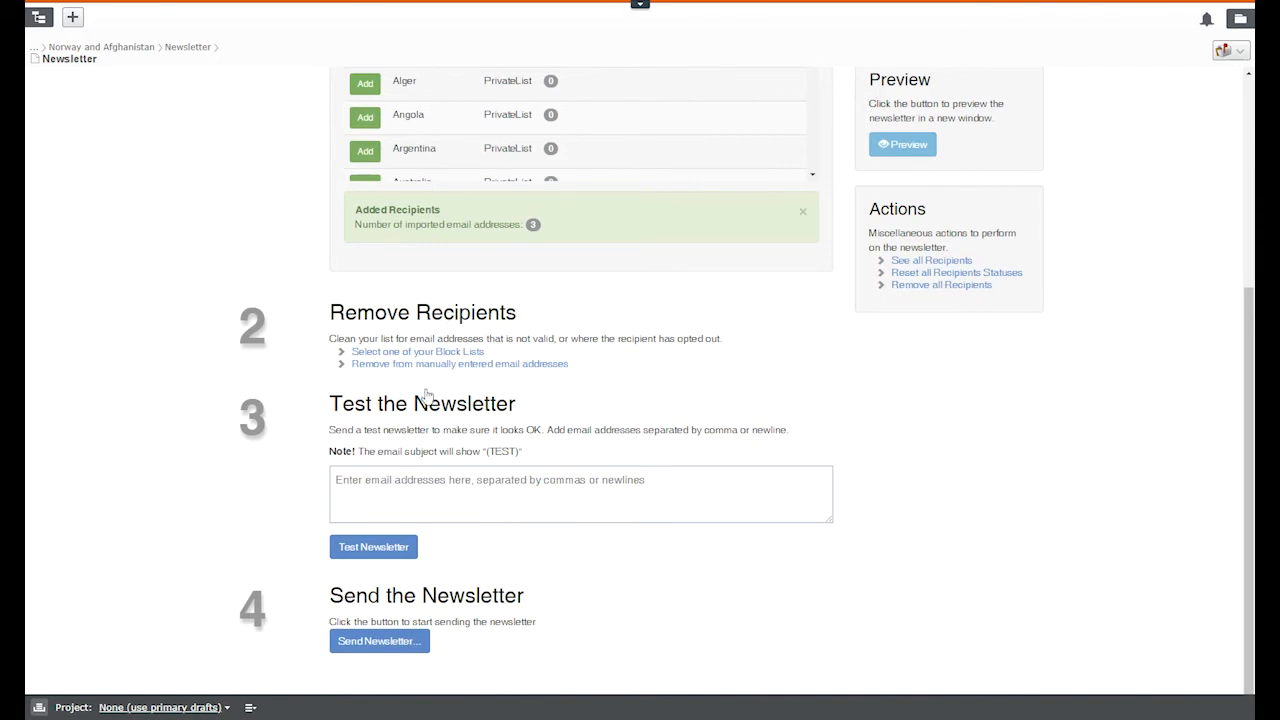
Step: Send a test of the newsletter to a test e-mail address
left_click(423, 482)
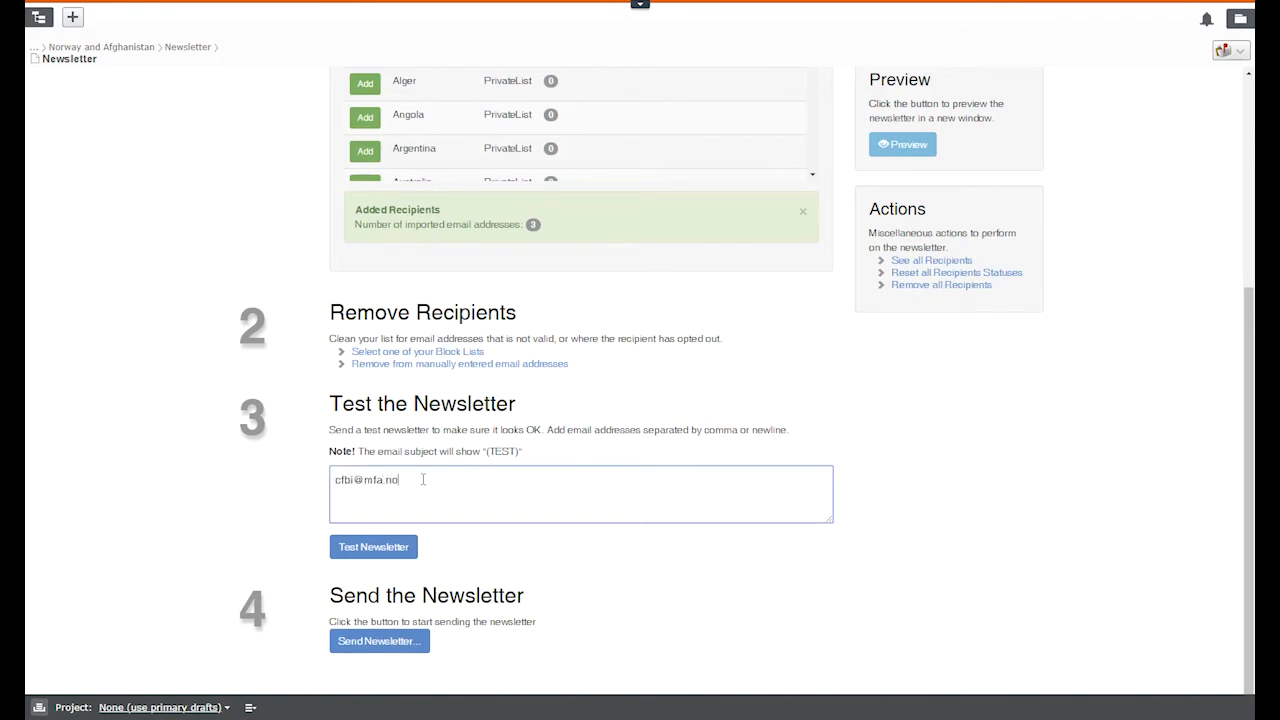
left_click(395, 548)
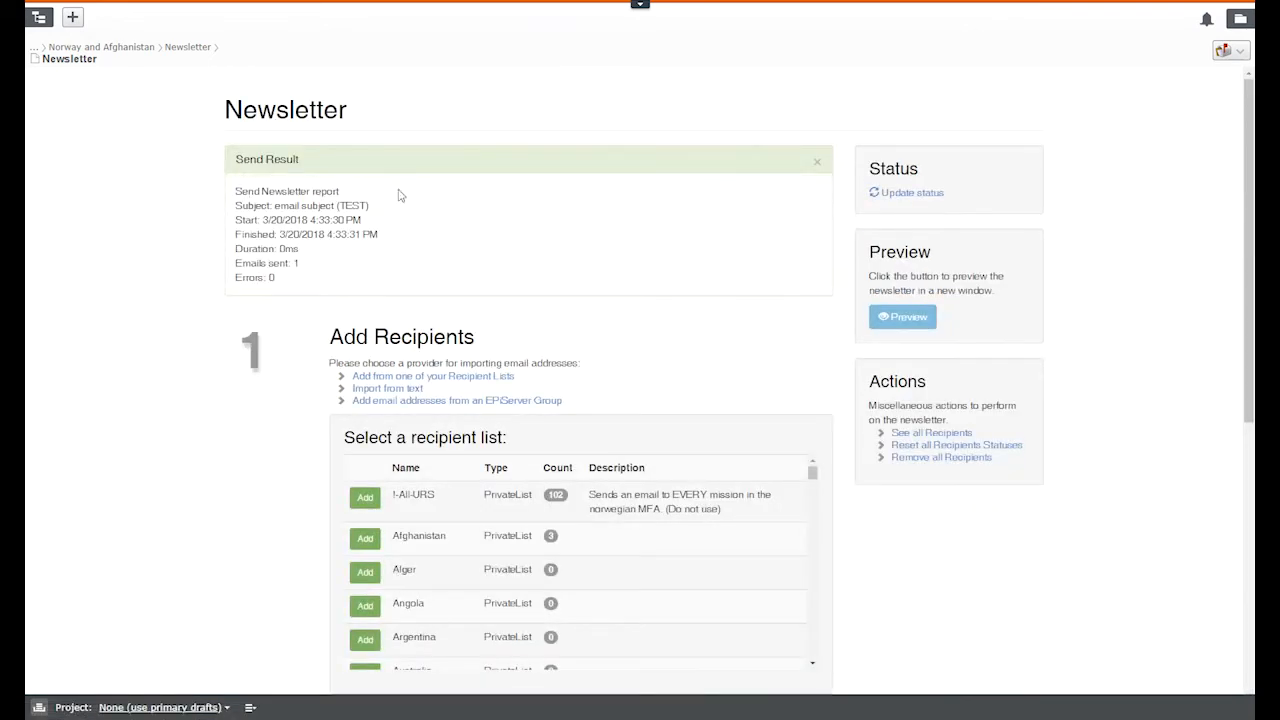
Step: Review the Send Result report showing 1 email sent and 0 errors
left_click_drag(253, 263, 334, 270)
left_click(335, 271)
scroll(268, 480, "down", 3)
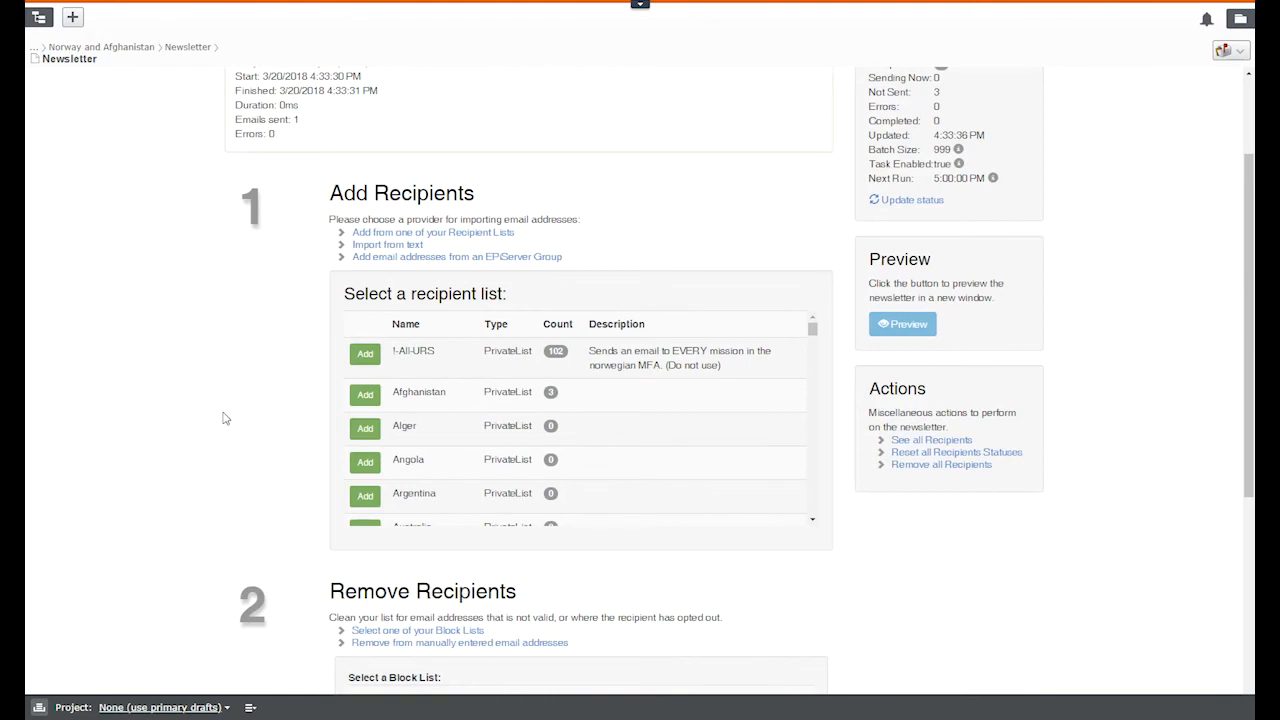
scroll(225, 418, "up", 3)
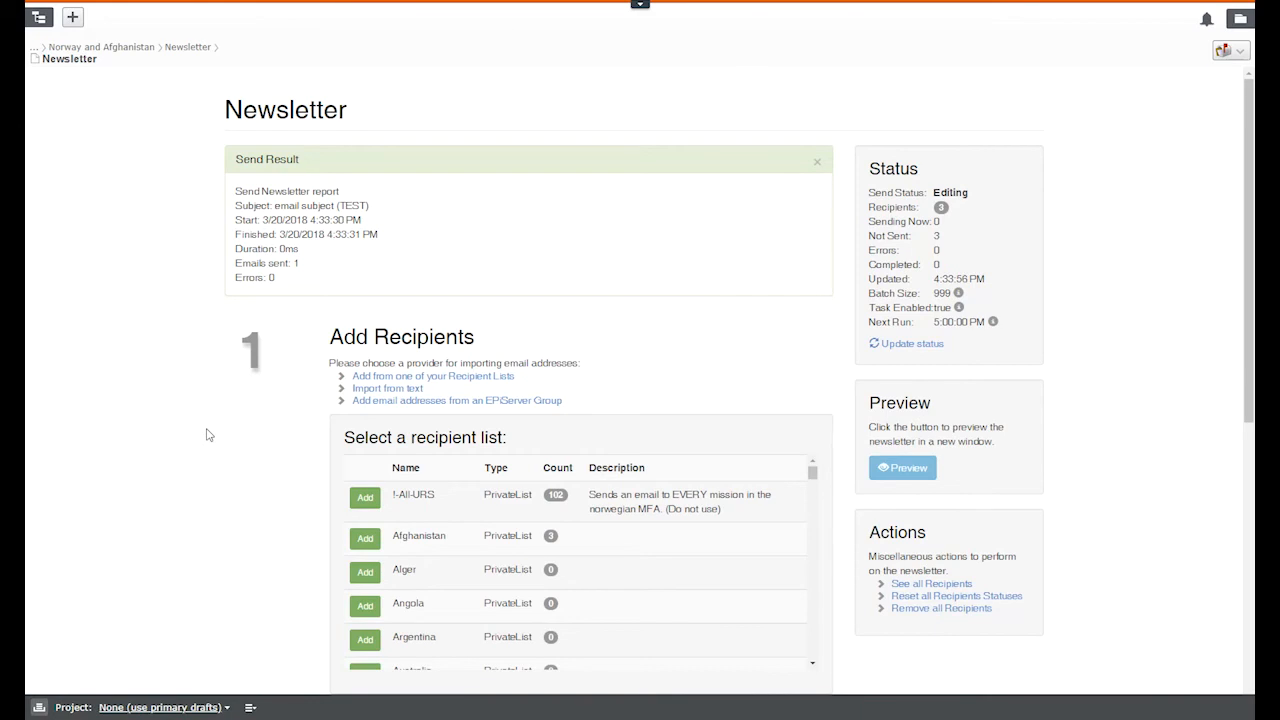
left_click_drag(1014, 325, 986, 324)
left_click(1047, 341)
Step: Scroll through the recipient lists and open the Ready to Send Newsletter confirmation
scroll(1042, 368, "down", 5)
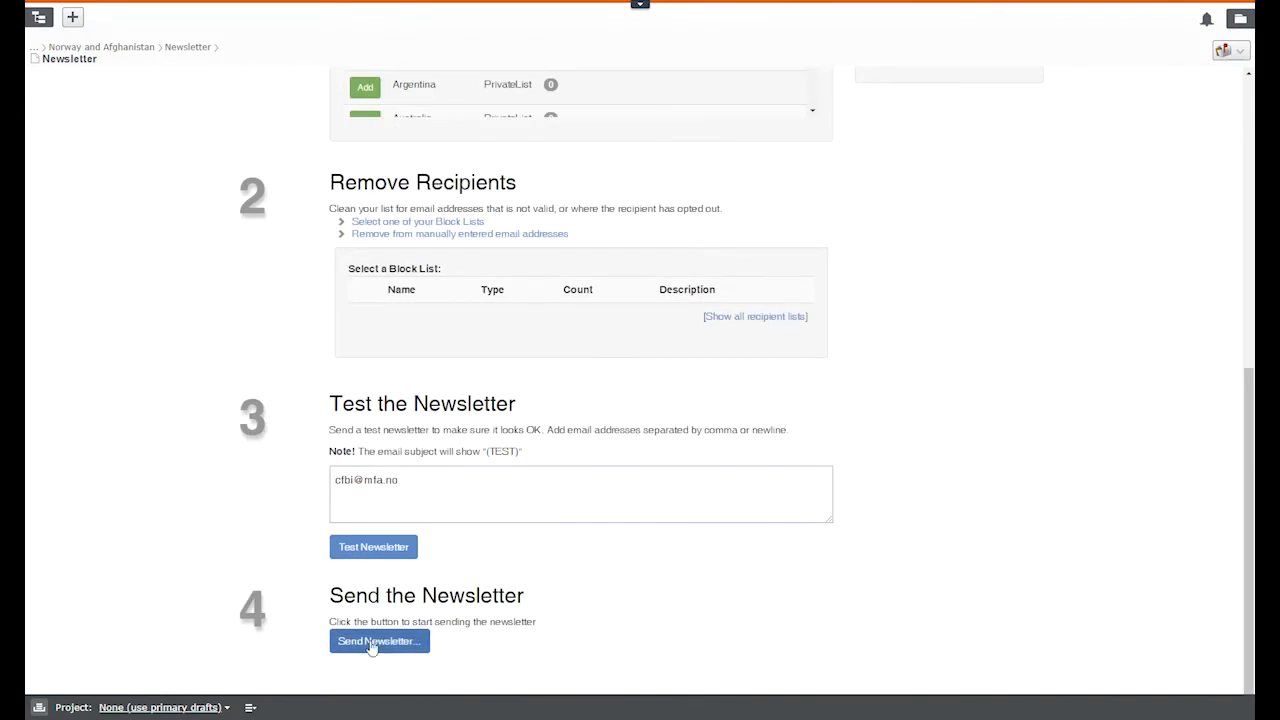
scroll(866, 604, "up", 4)
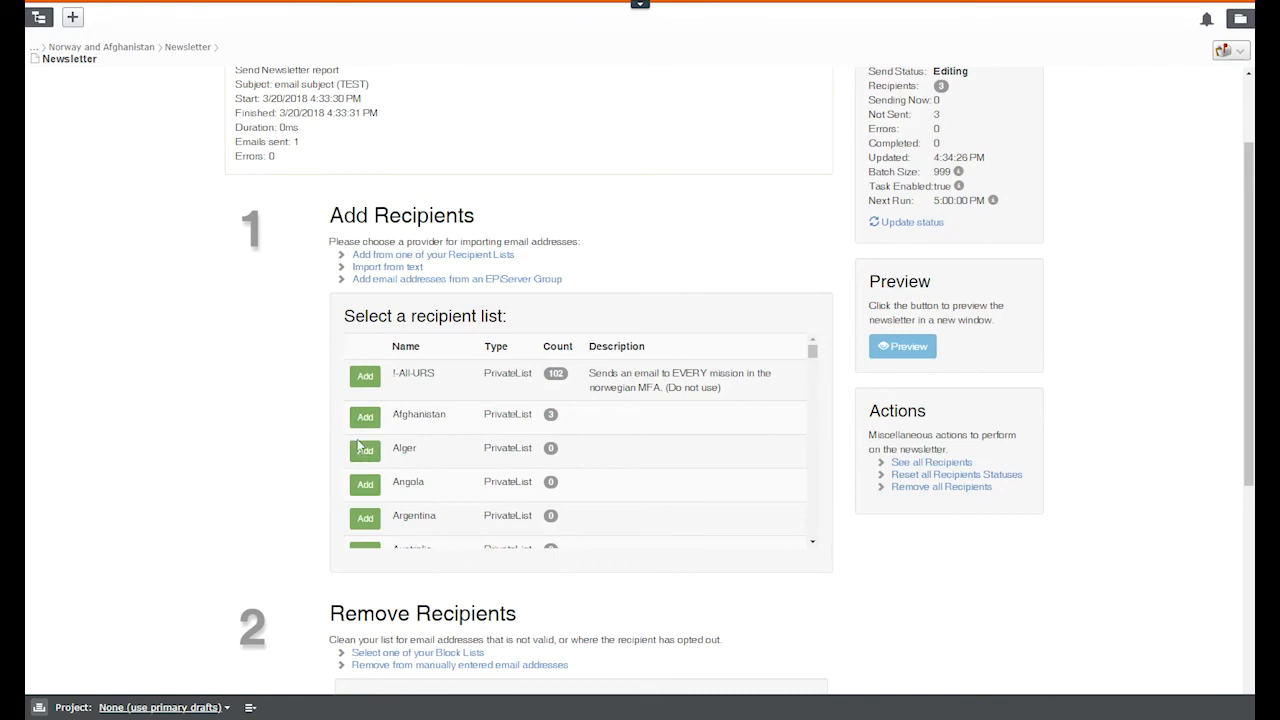
scroll(596, 443, "down", 5)
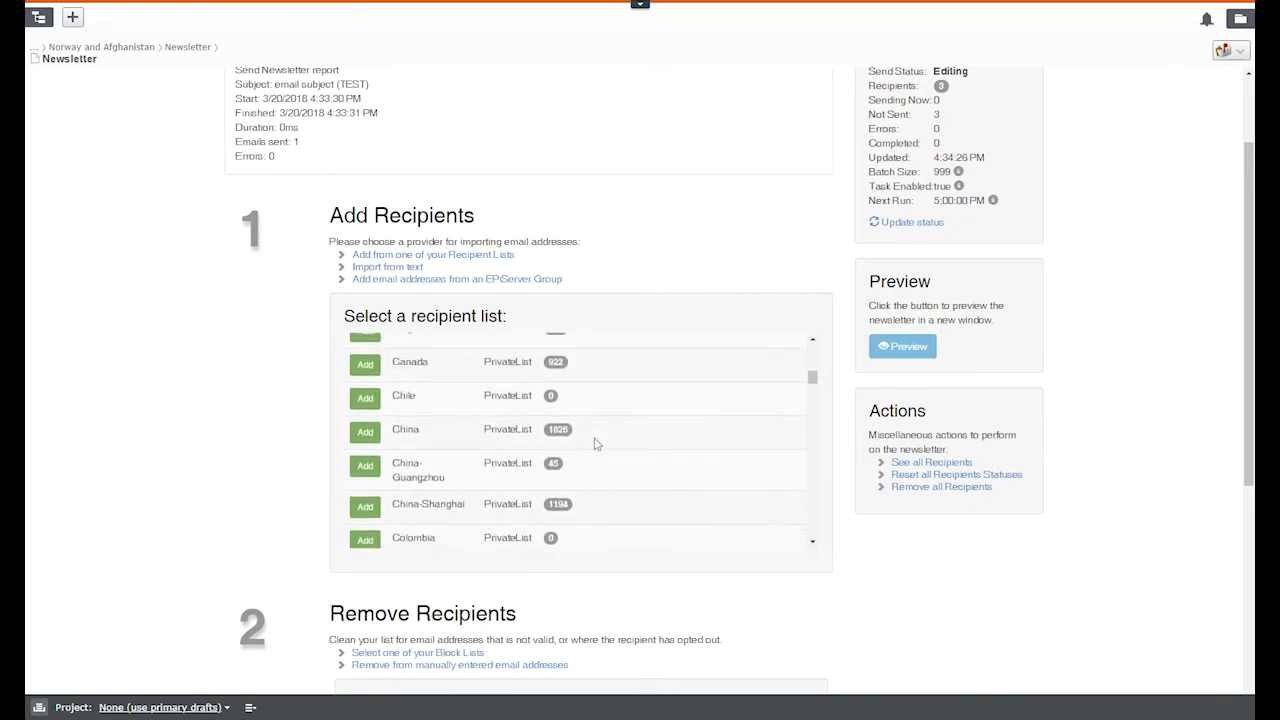
scroll(596, 443, "down", 10)
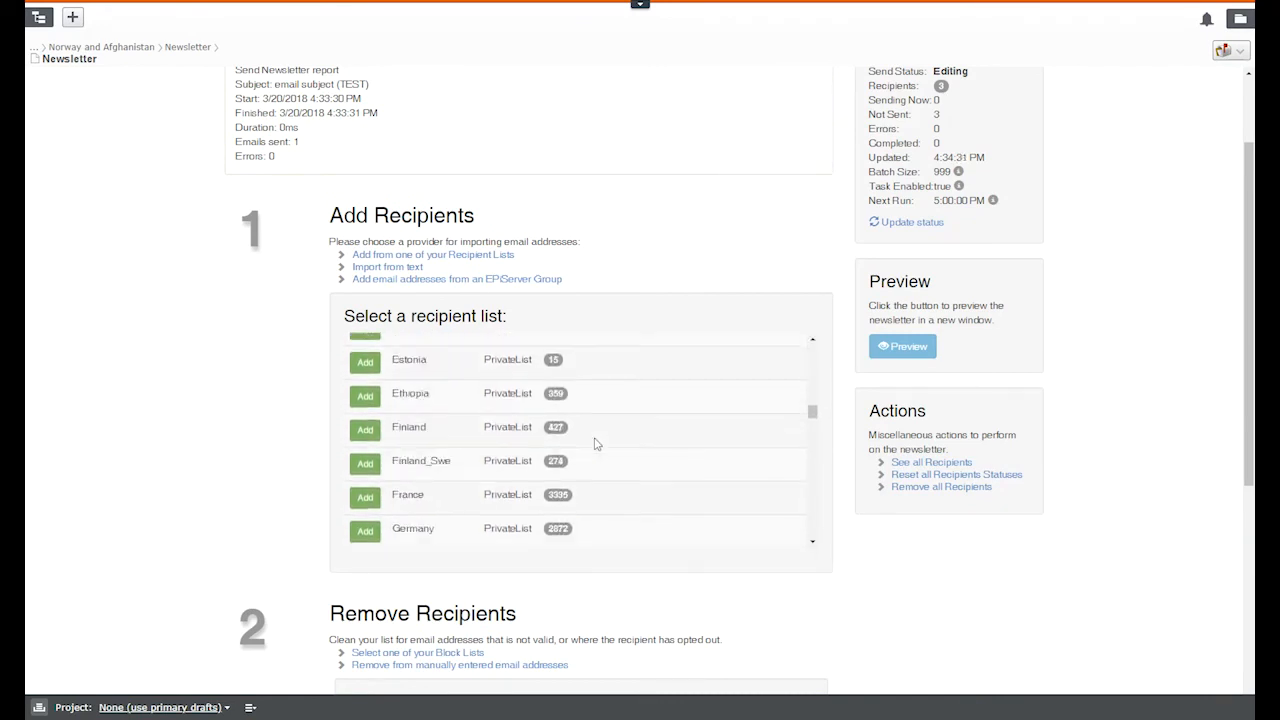
scroll(596, 443, "down", 10)
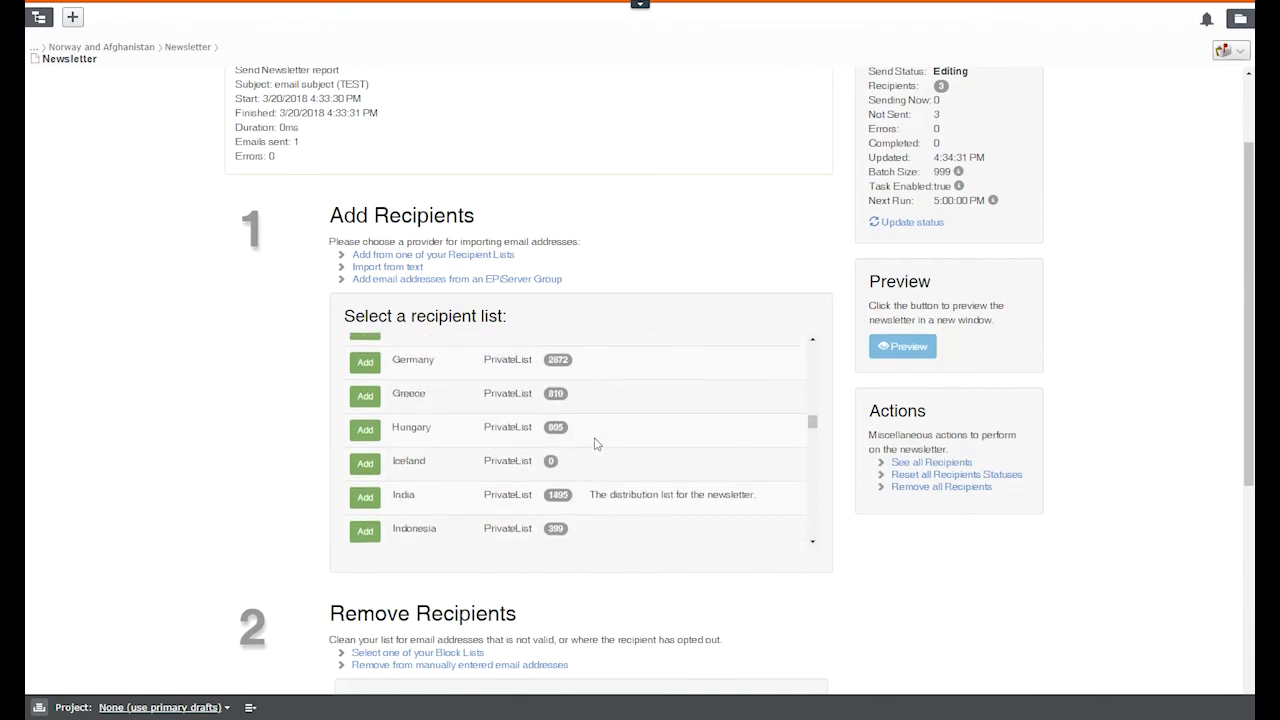
scroll(596, 443, "down", 10)
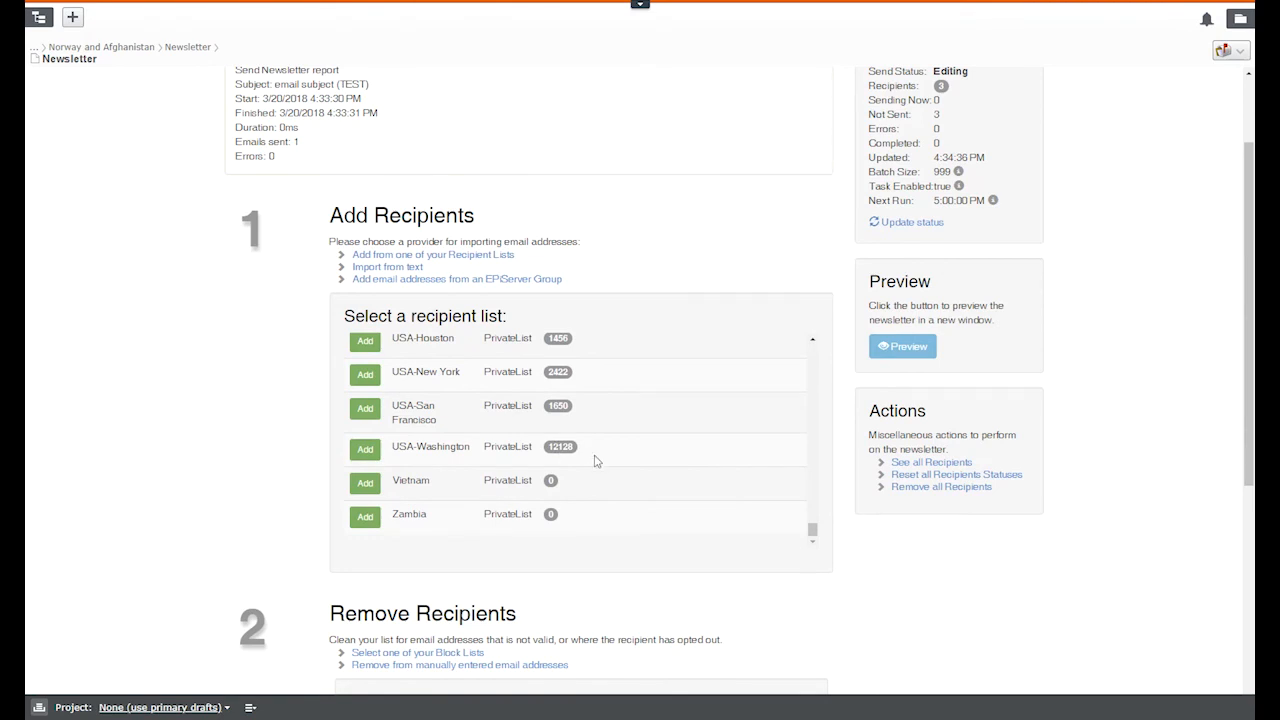
scroll(198, 474, "down", 1)
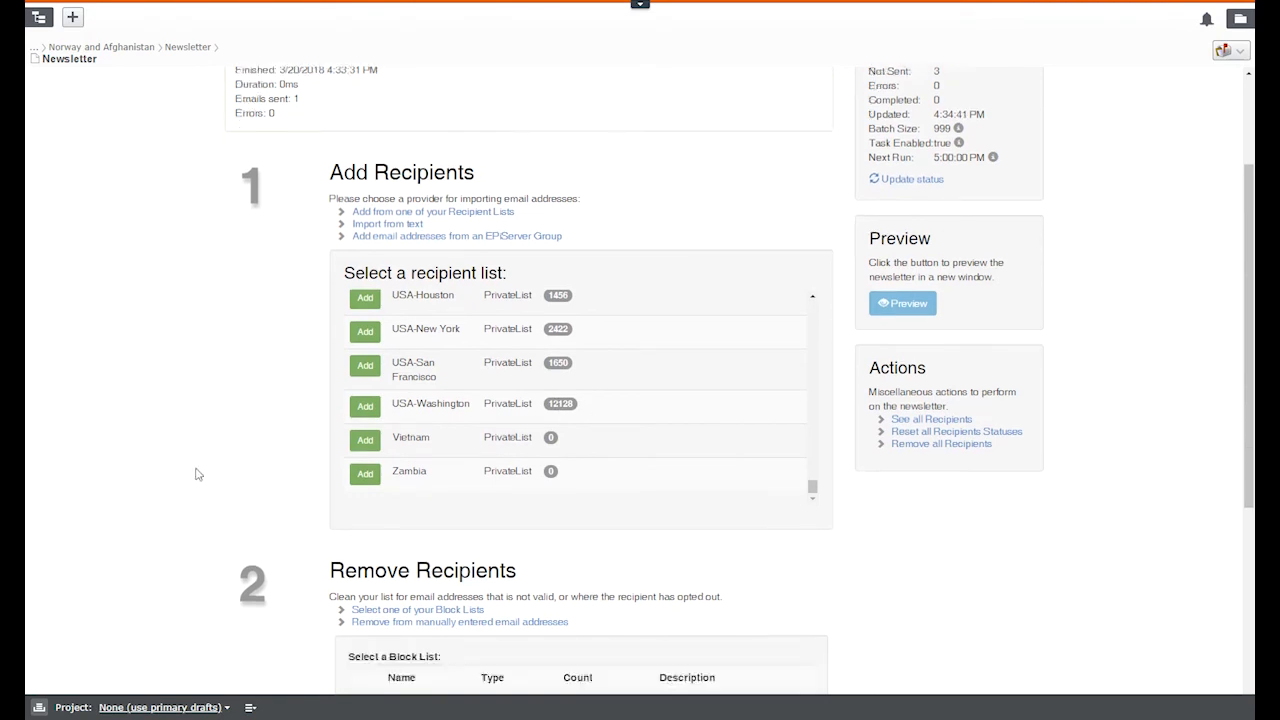
scroll(198, 474, "down", 5)
scroll(198, 474, "down", 1)
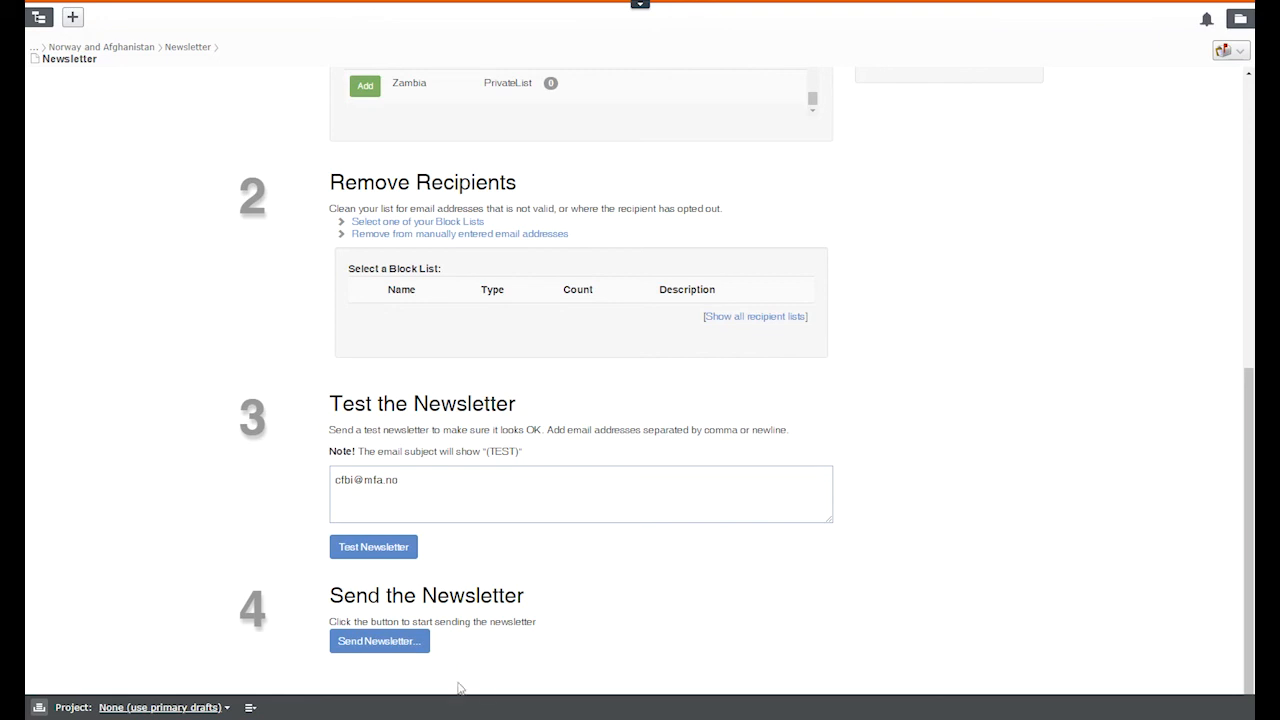
left_click(384, 643)
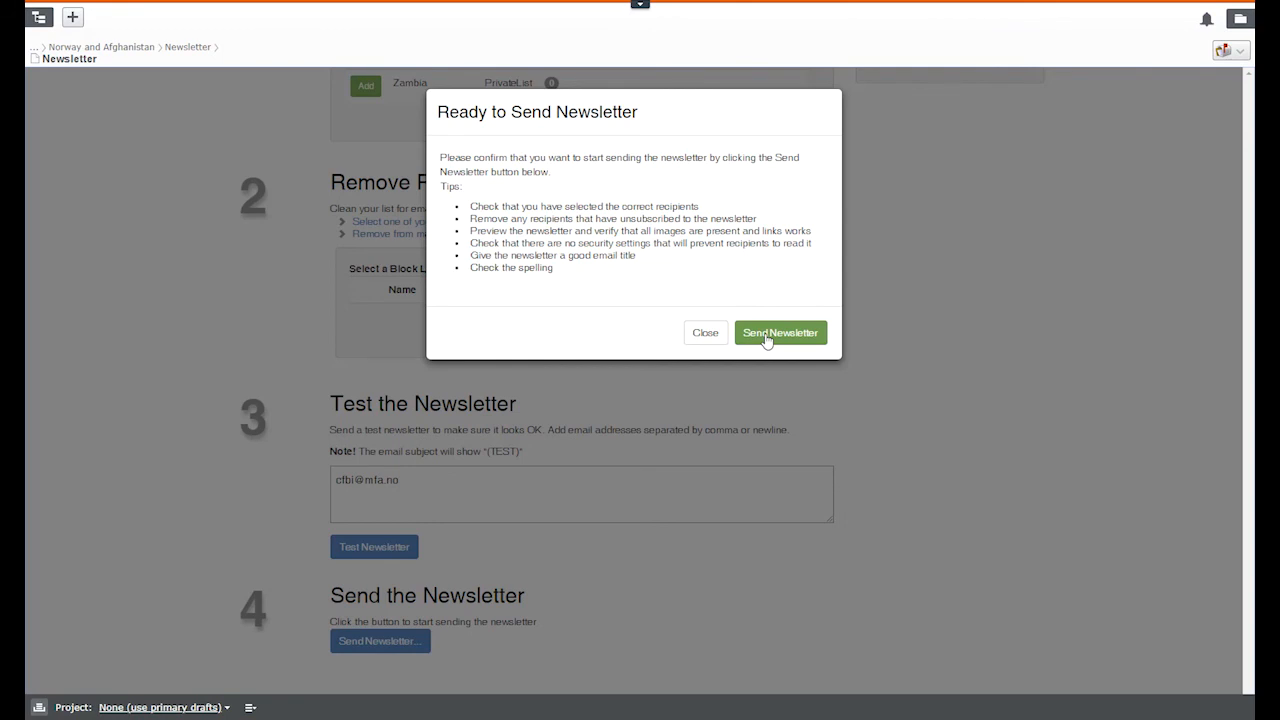
Step: Close the Ready to Send Newsletter dialog without sending, leaving 3 recipients unsent
left_click(711, 339)
scroll(945, 440, "up", 3)
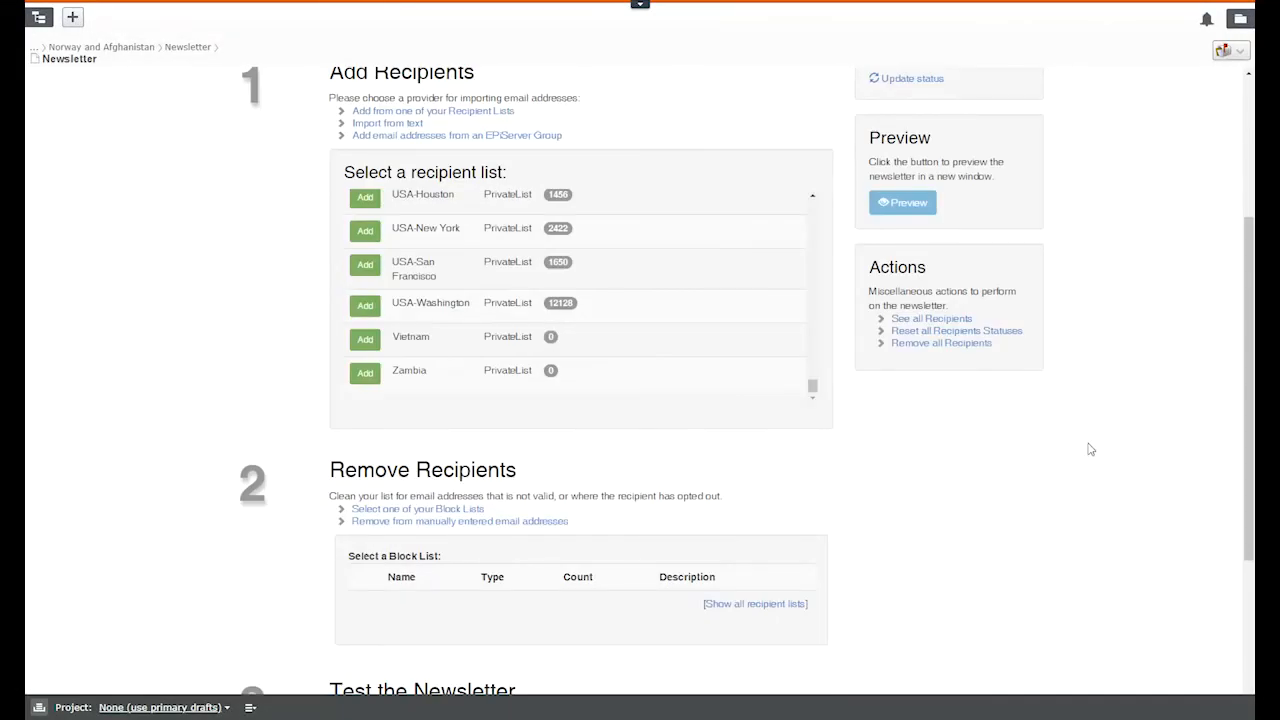
scroll(1090, 450, "up", 2)
scroll(1090, 450, "up", 1)
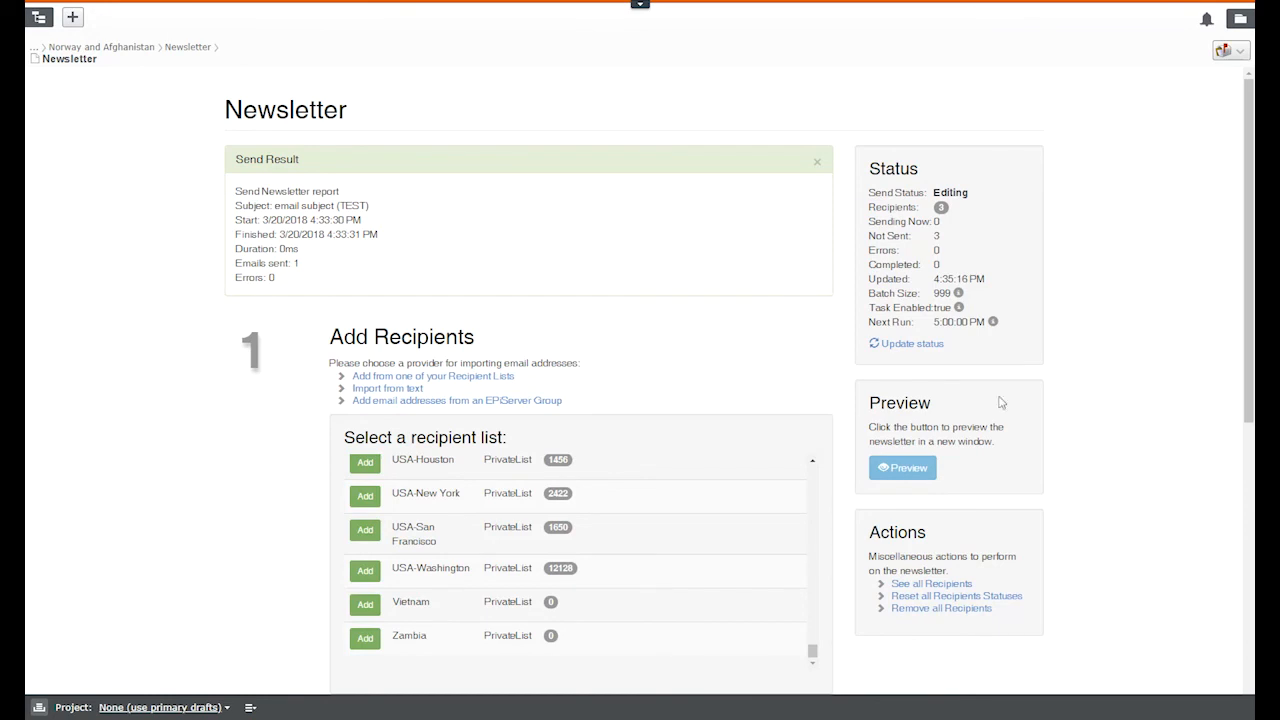
scroll(287, 545, "down", 1)
scroll(287, 545, "down", 5)
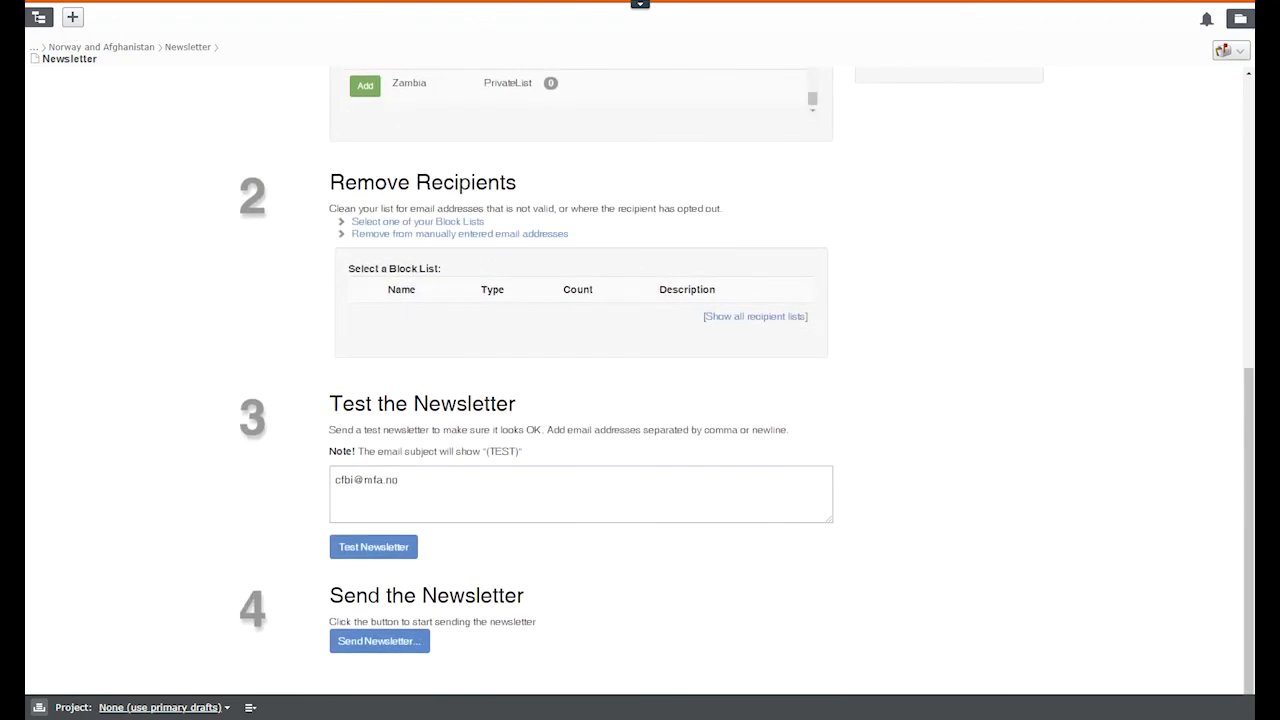